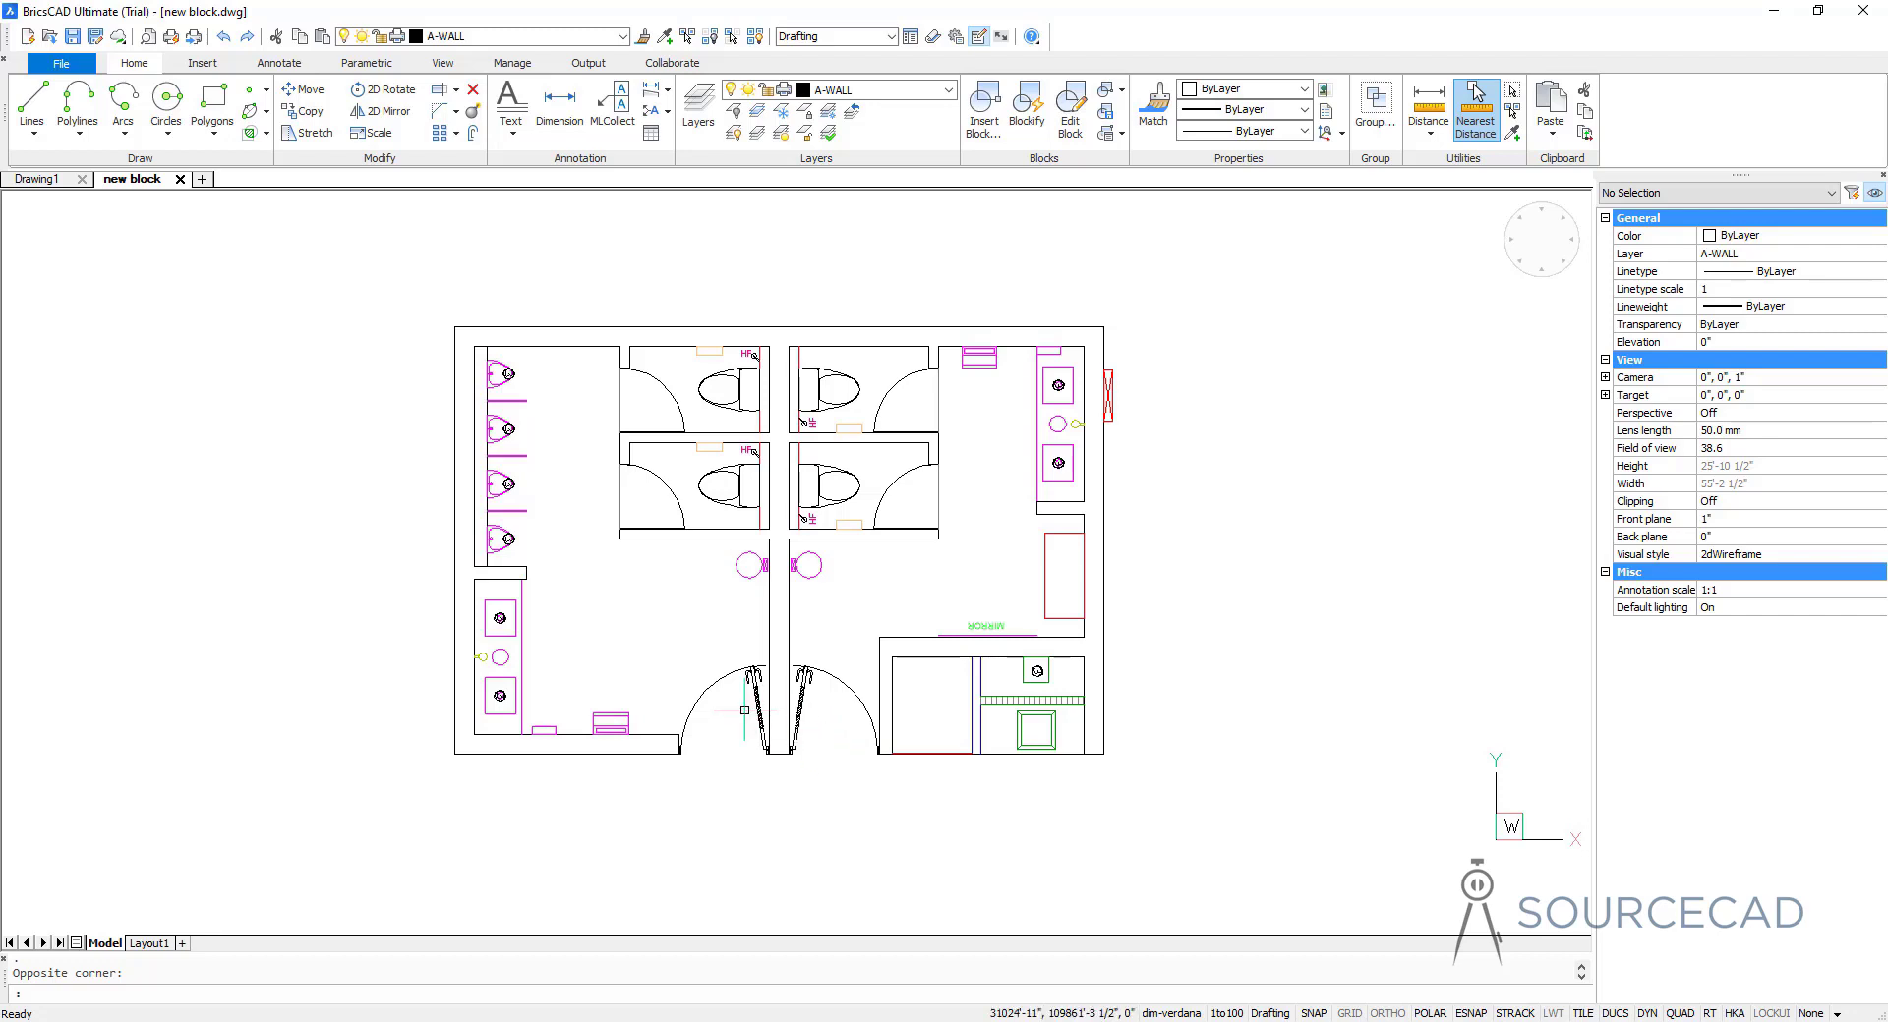
Copy the left entrance door's swing arc, leaf, handles and frames to the clipboard, leaving out the end line of the adjoining wall
scroll(743, 712, "up", 3)
scroll(743, 711, "up", 3)
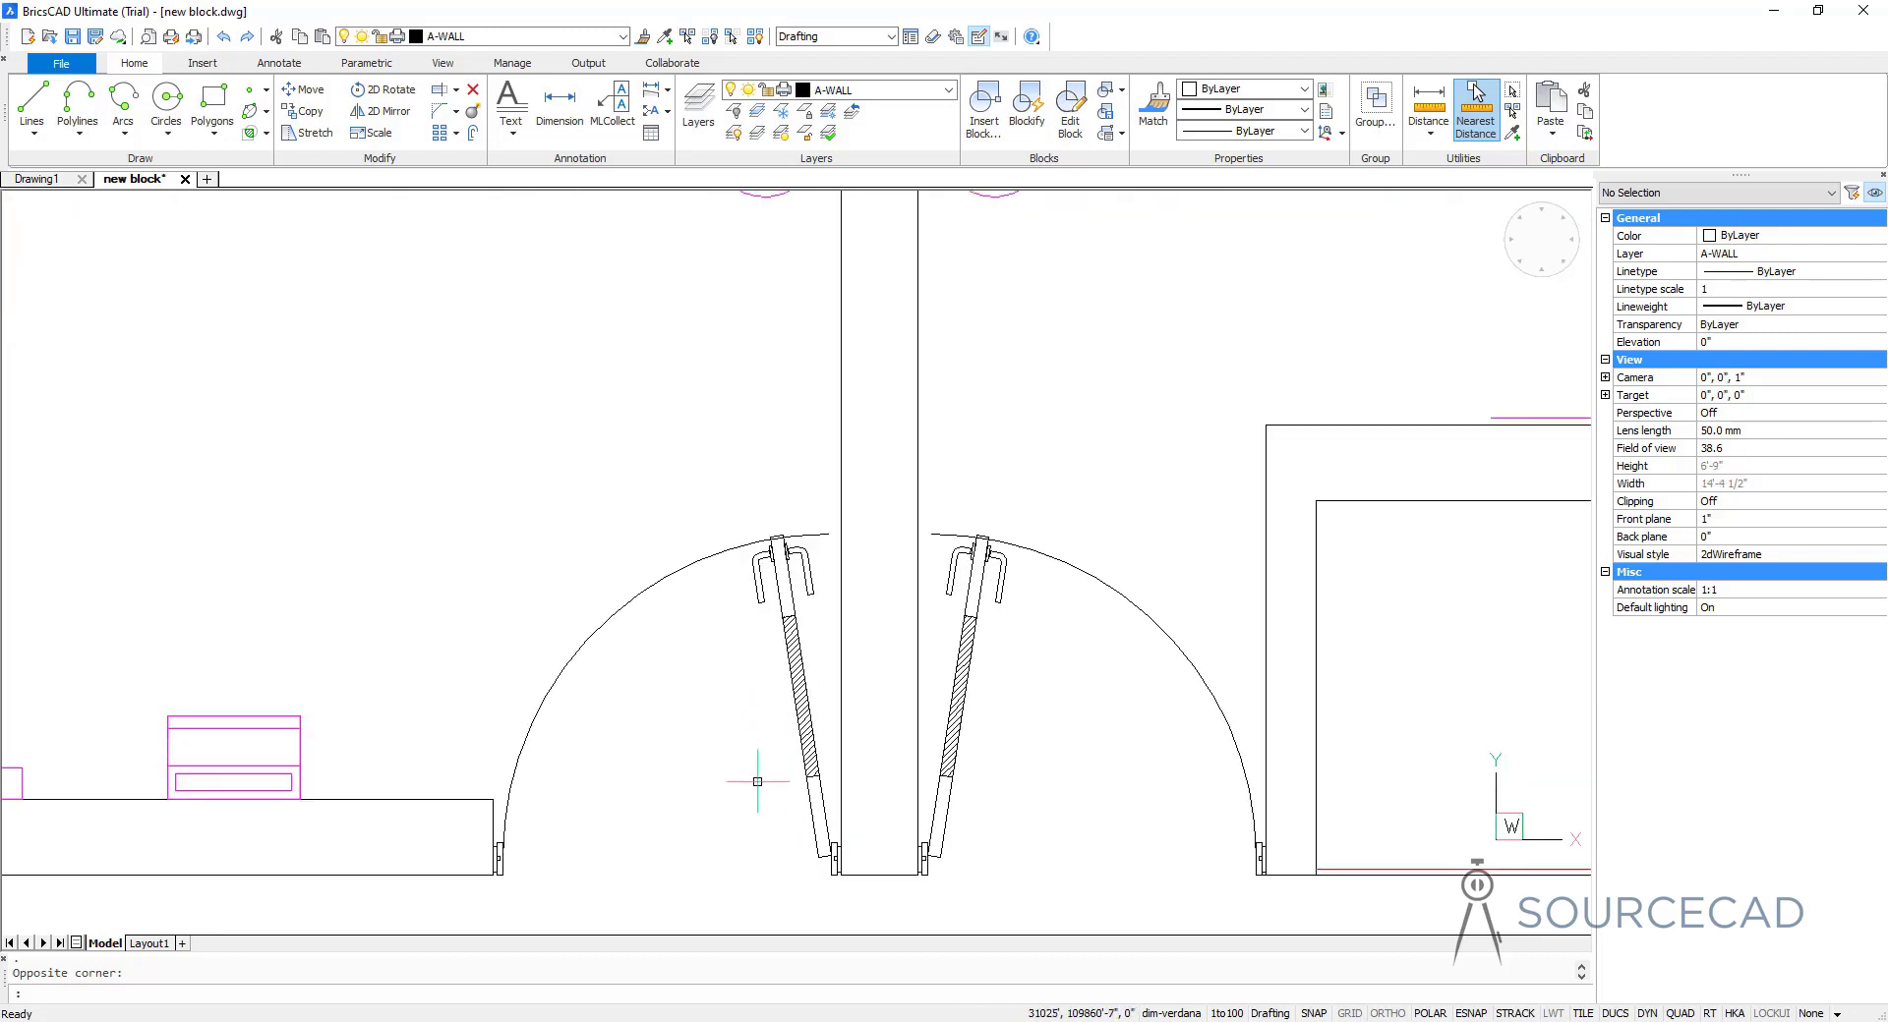
scroll(752, 767, "up", 1)
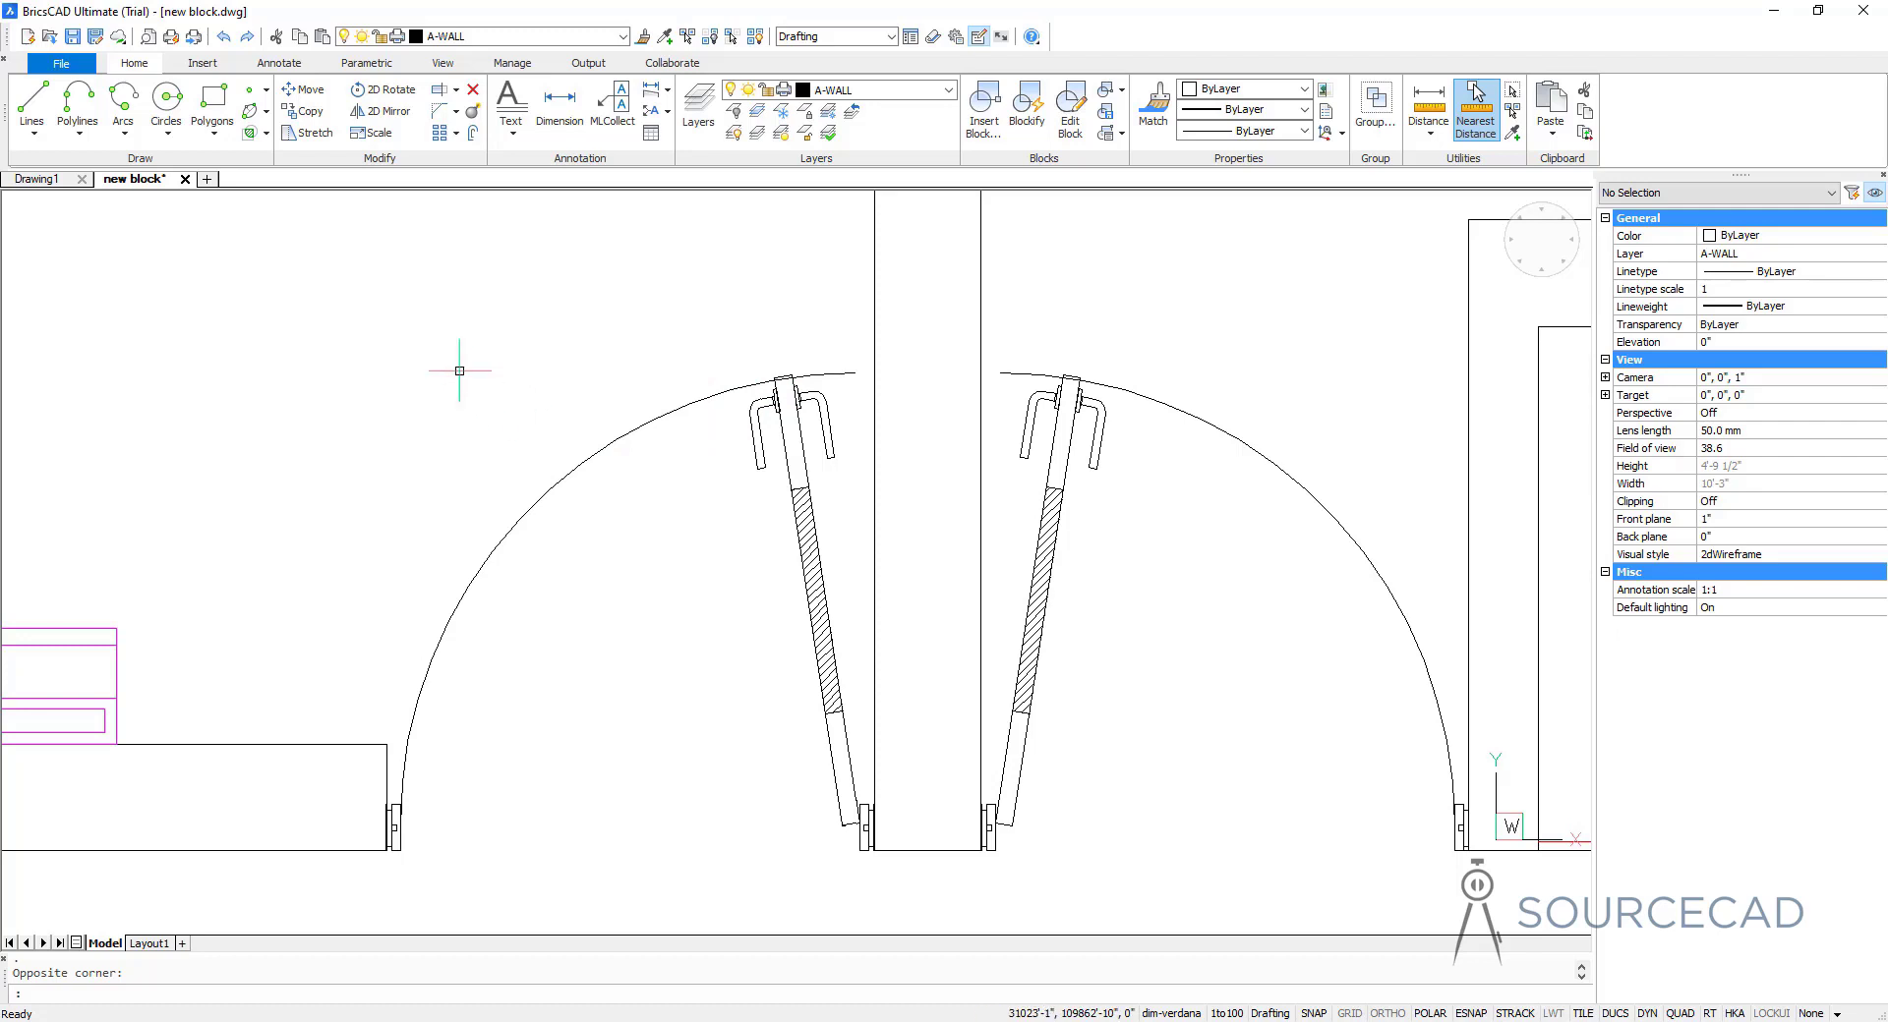
left_click_drag(357, 304, 887, 871)
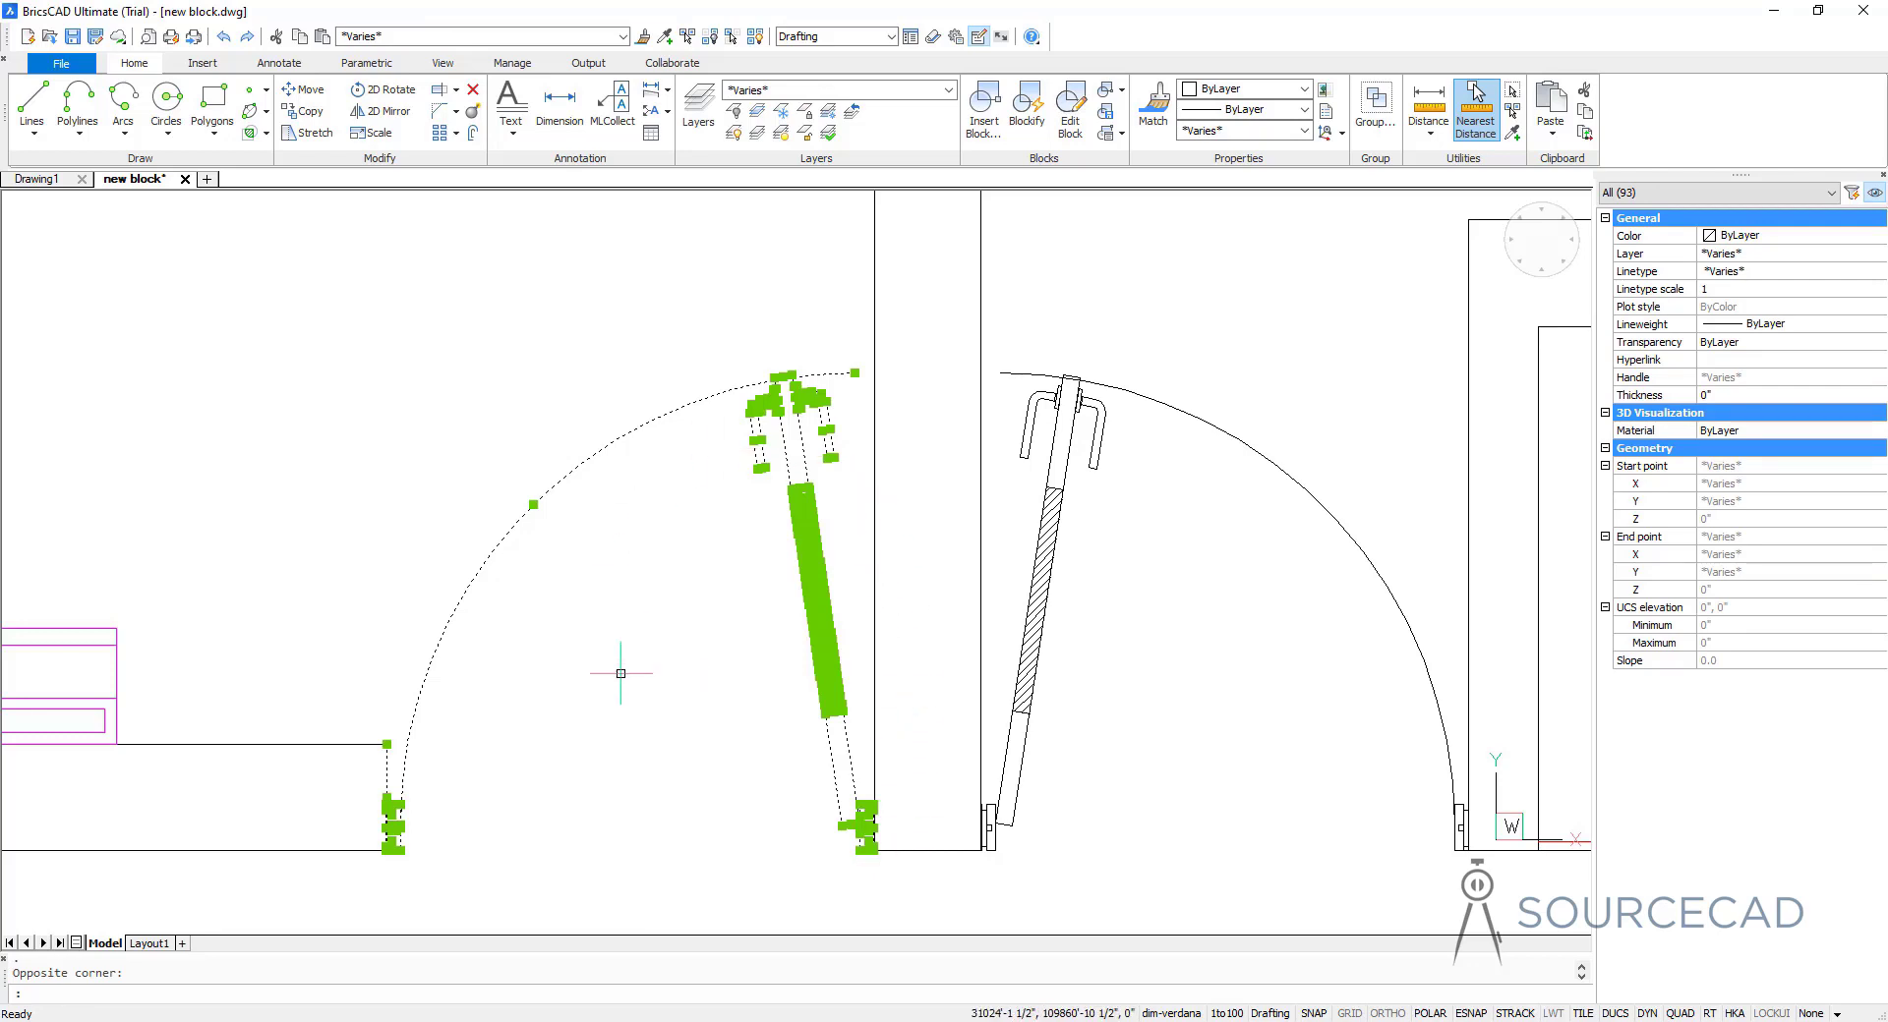
mouse_move(387, 771)
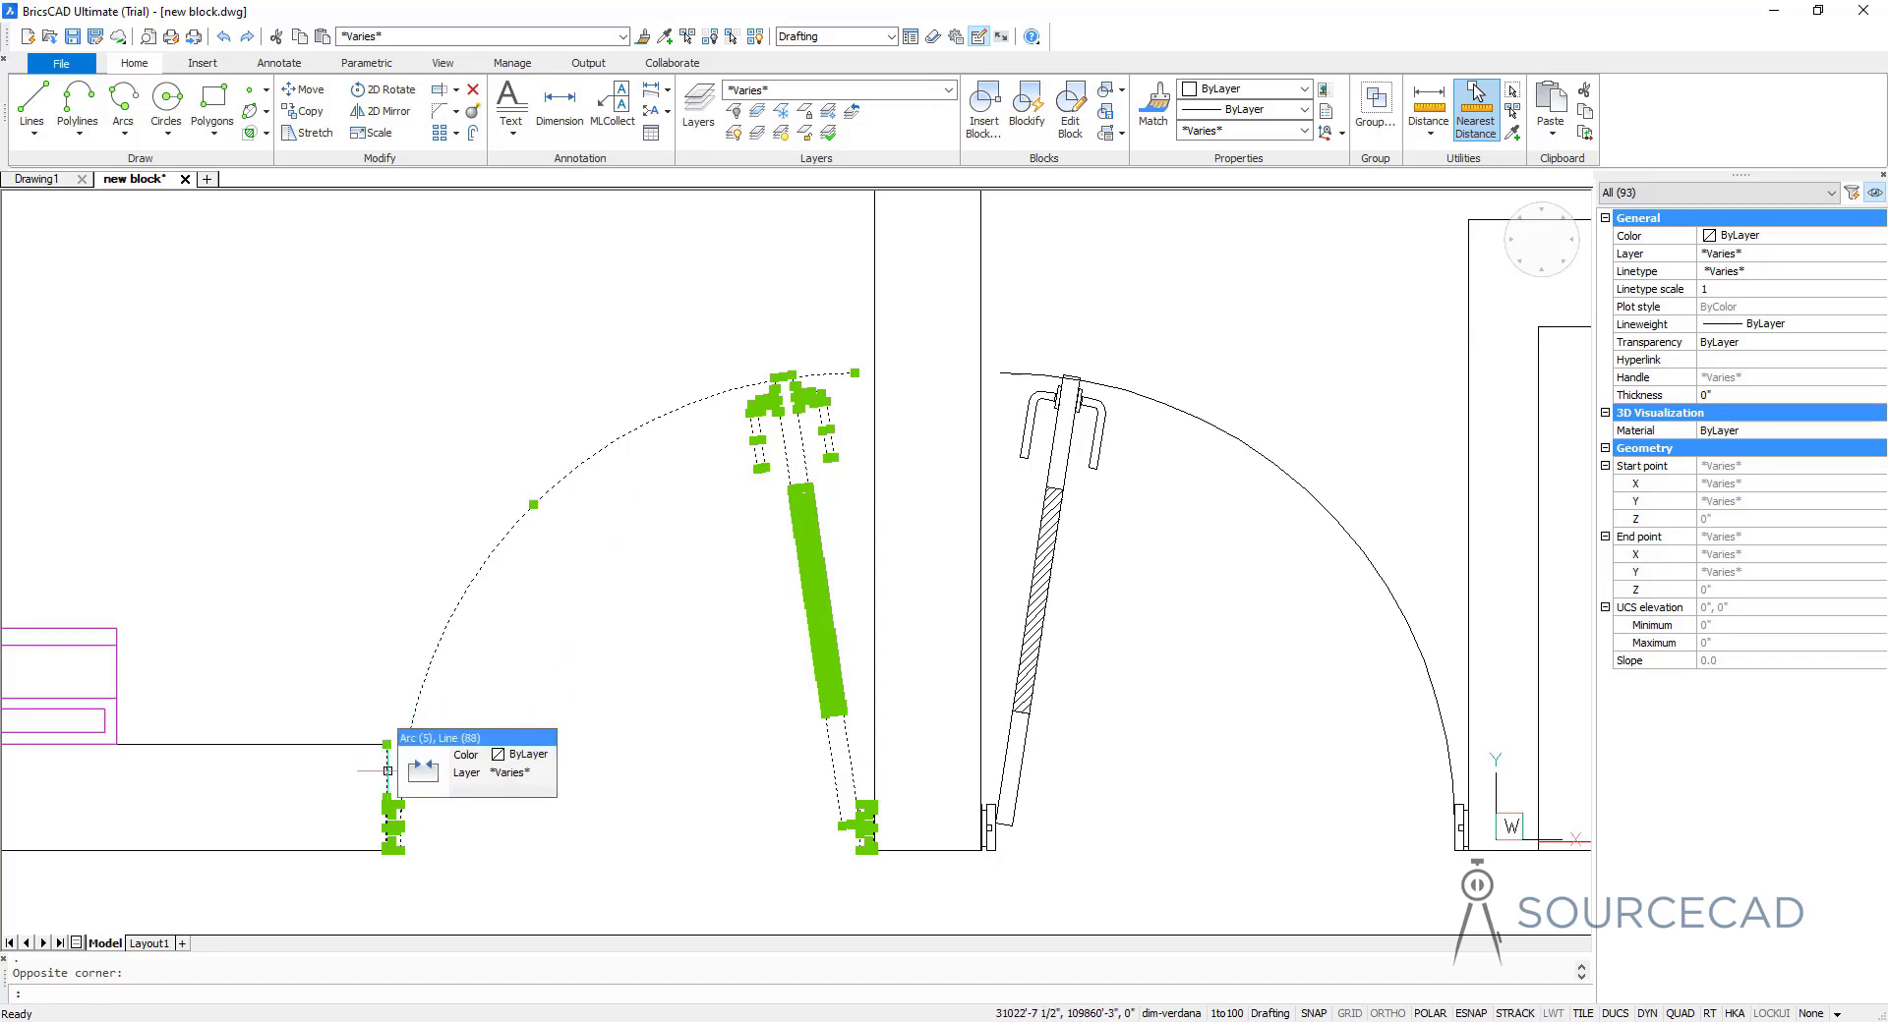
left_click(387, 768, "shift")
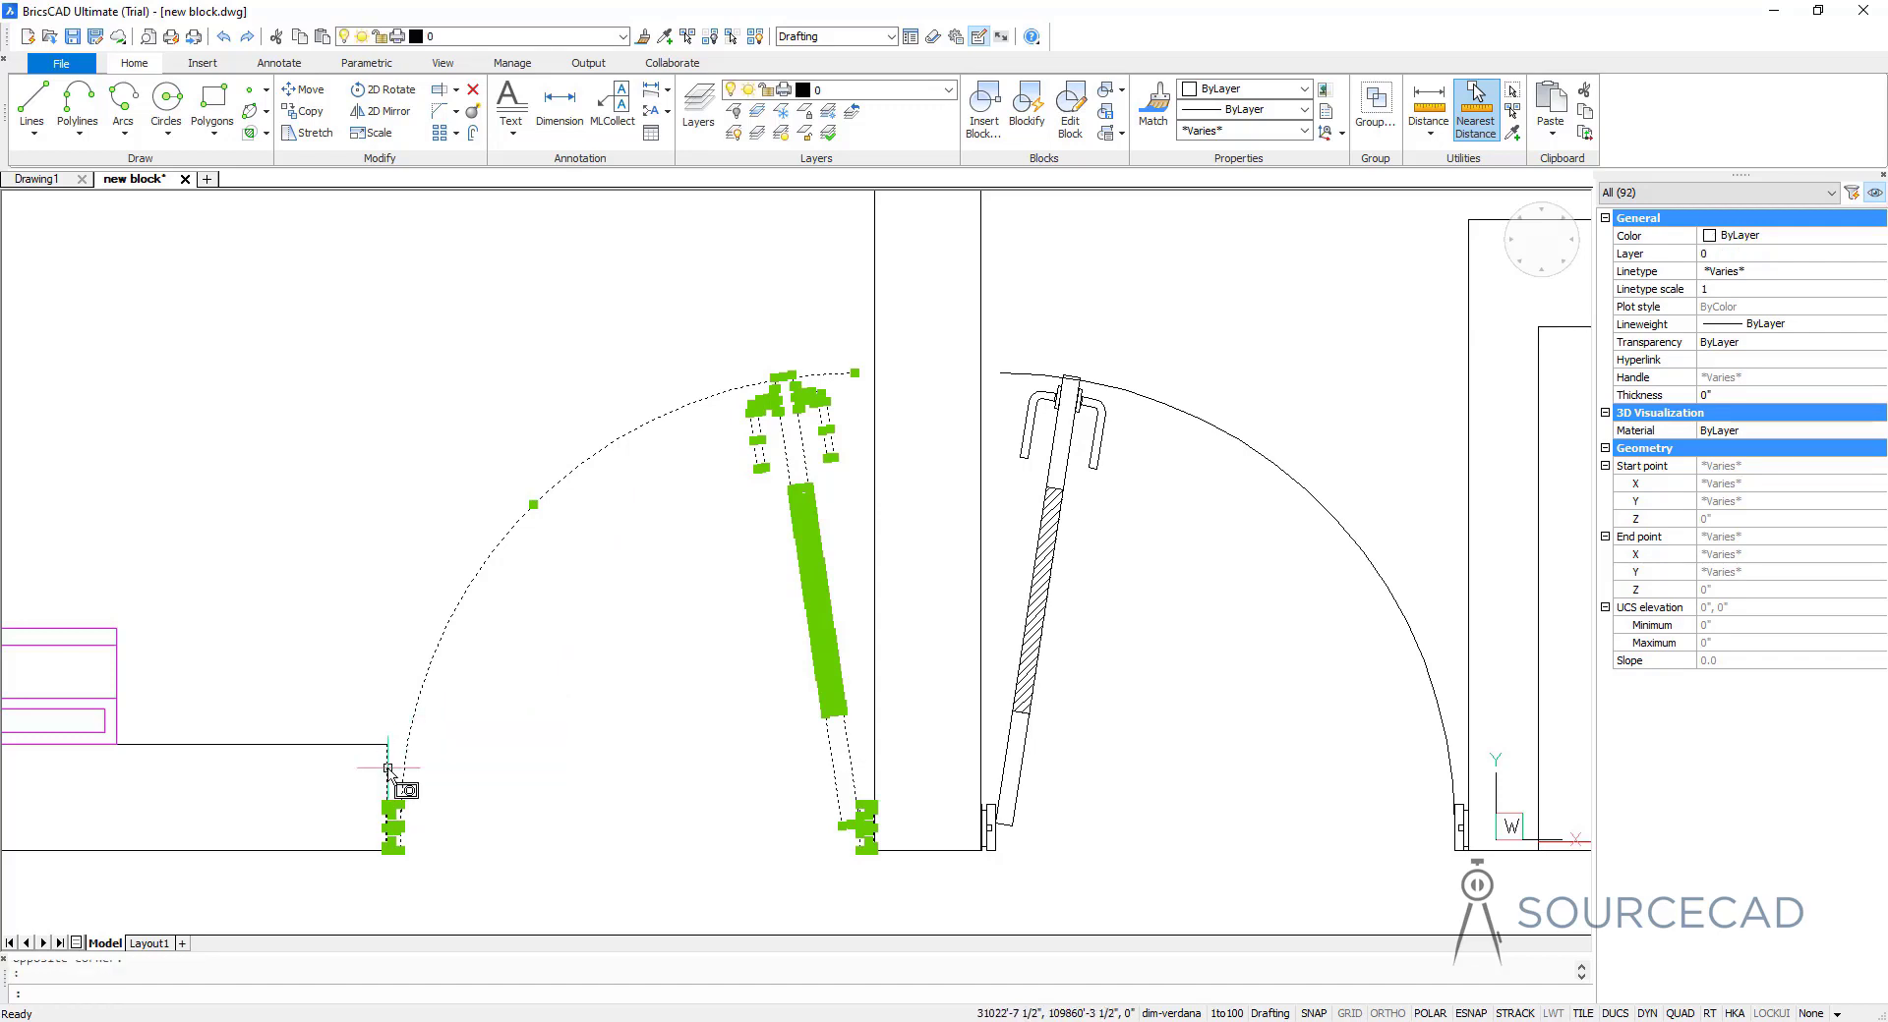
scroll(374, 857, "up", 7)
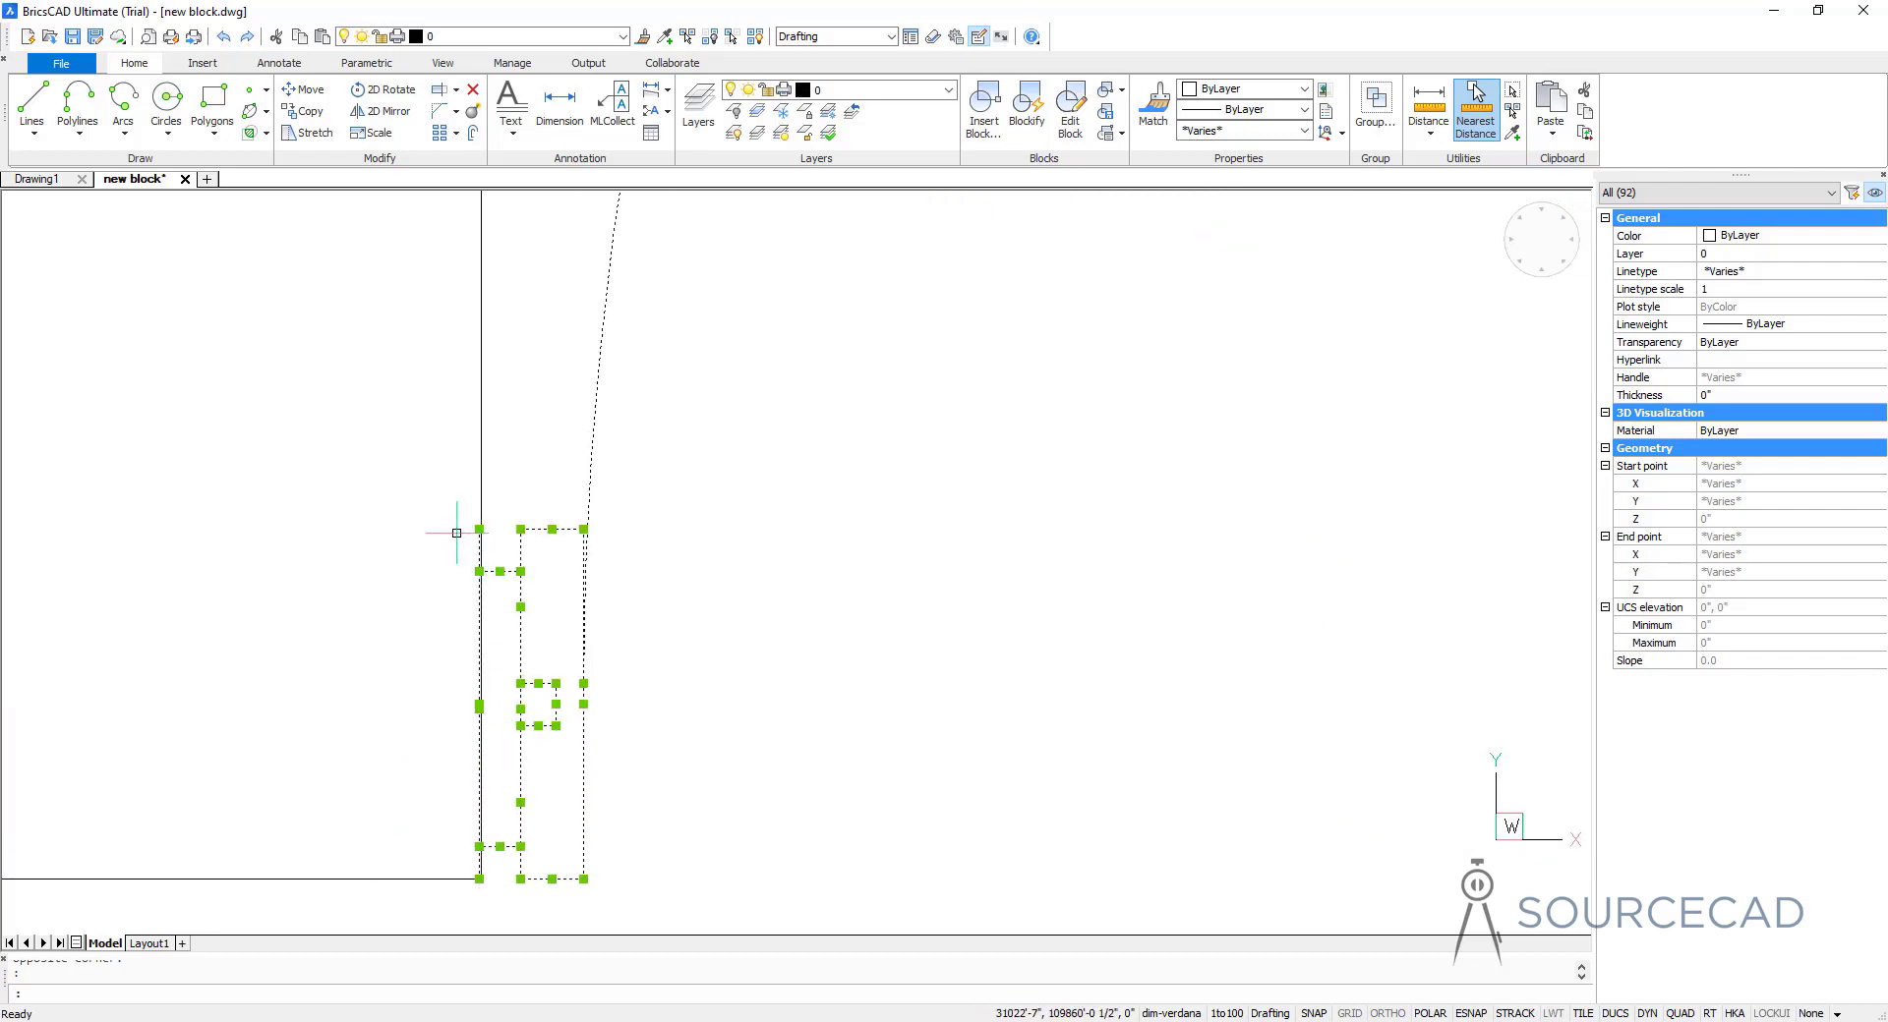
scroll(652, 693, "down", 5)
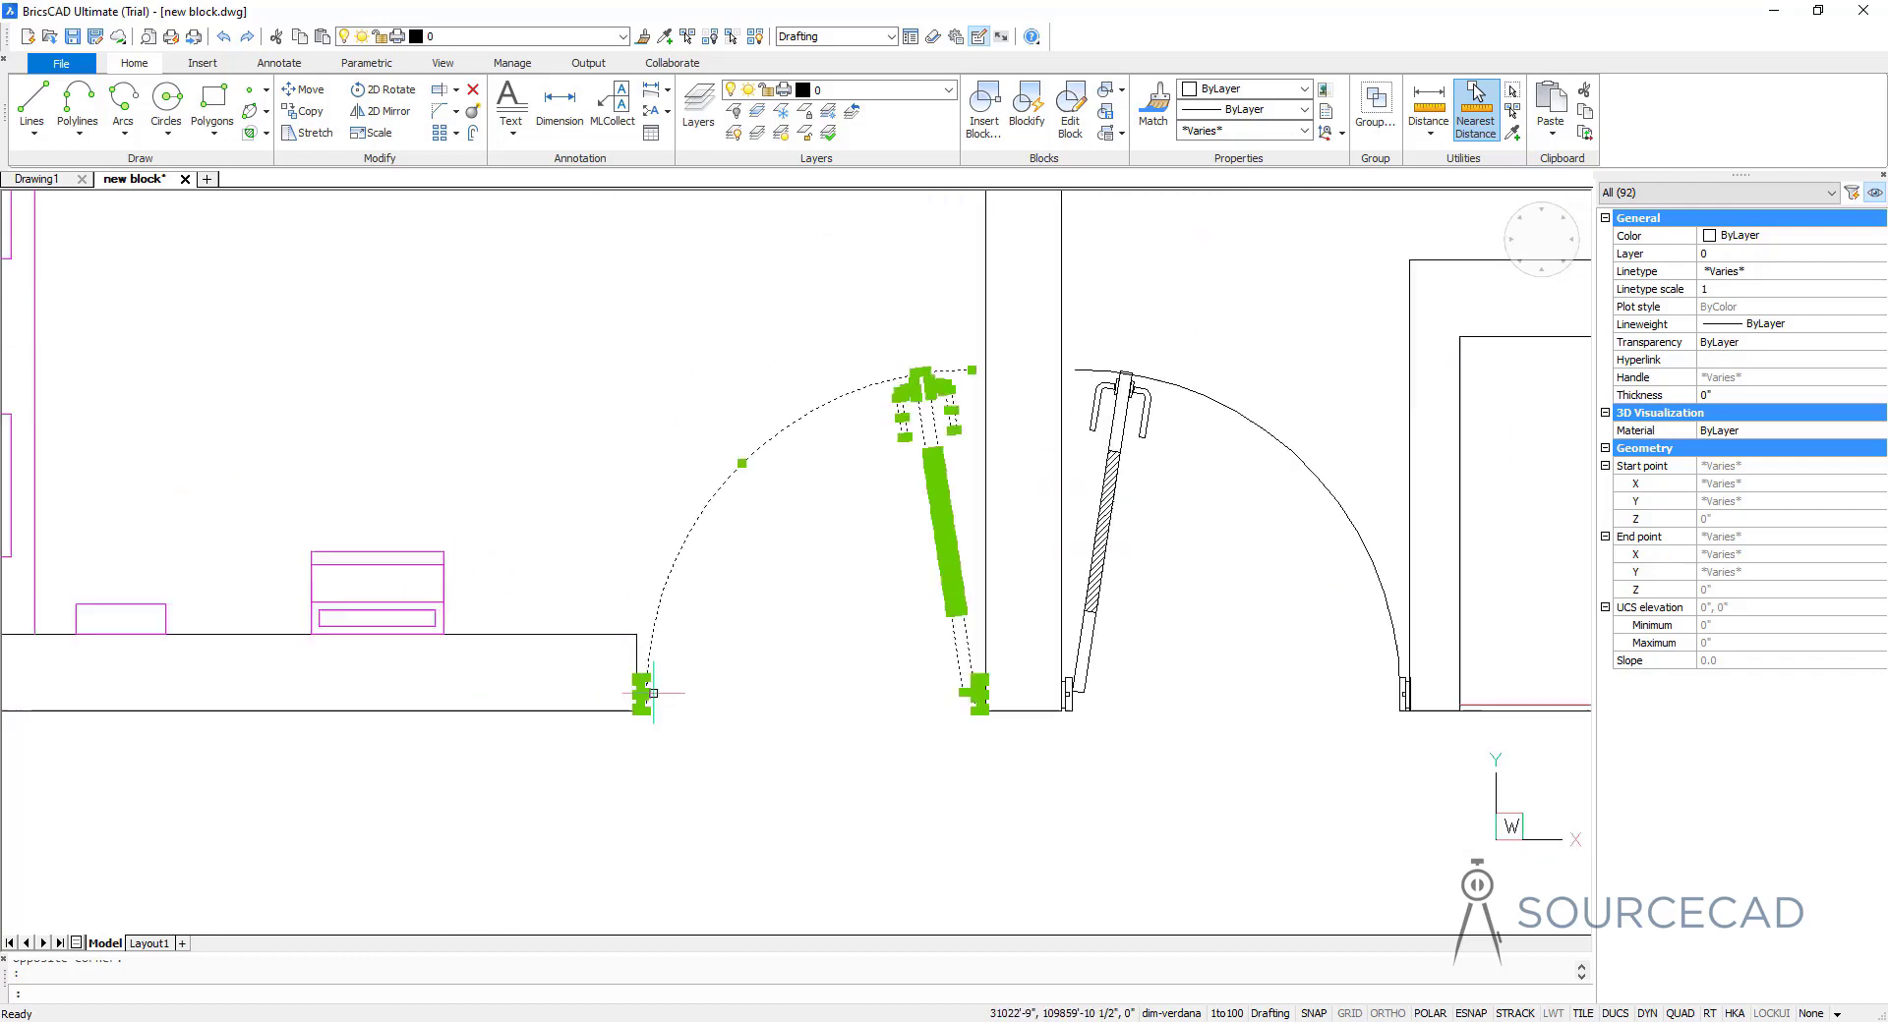
scroll(846, 646, "up", 5)
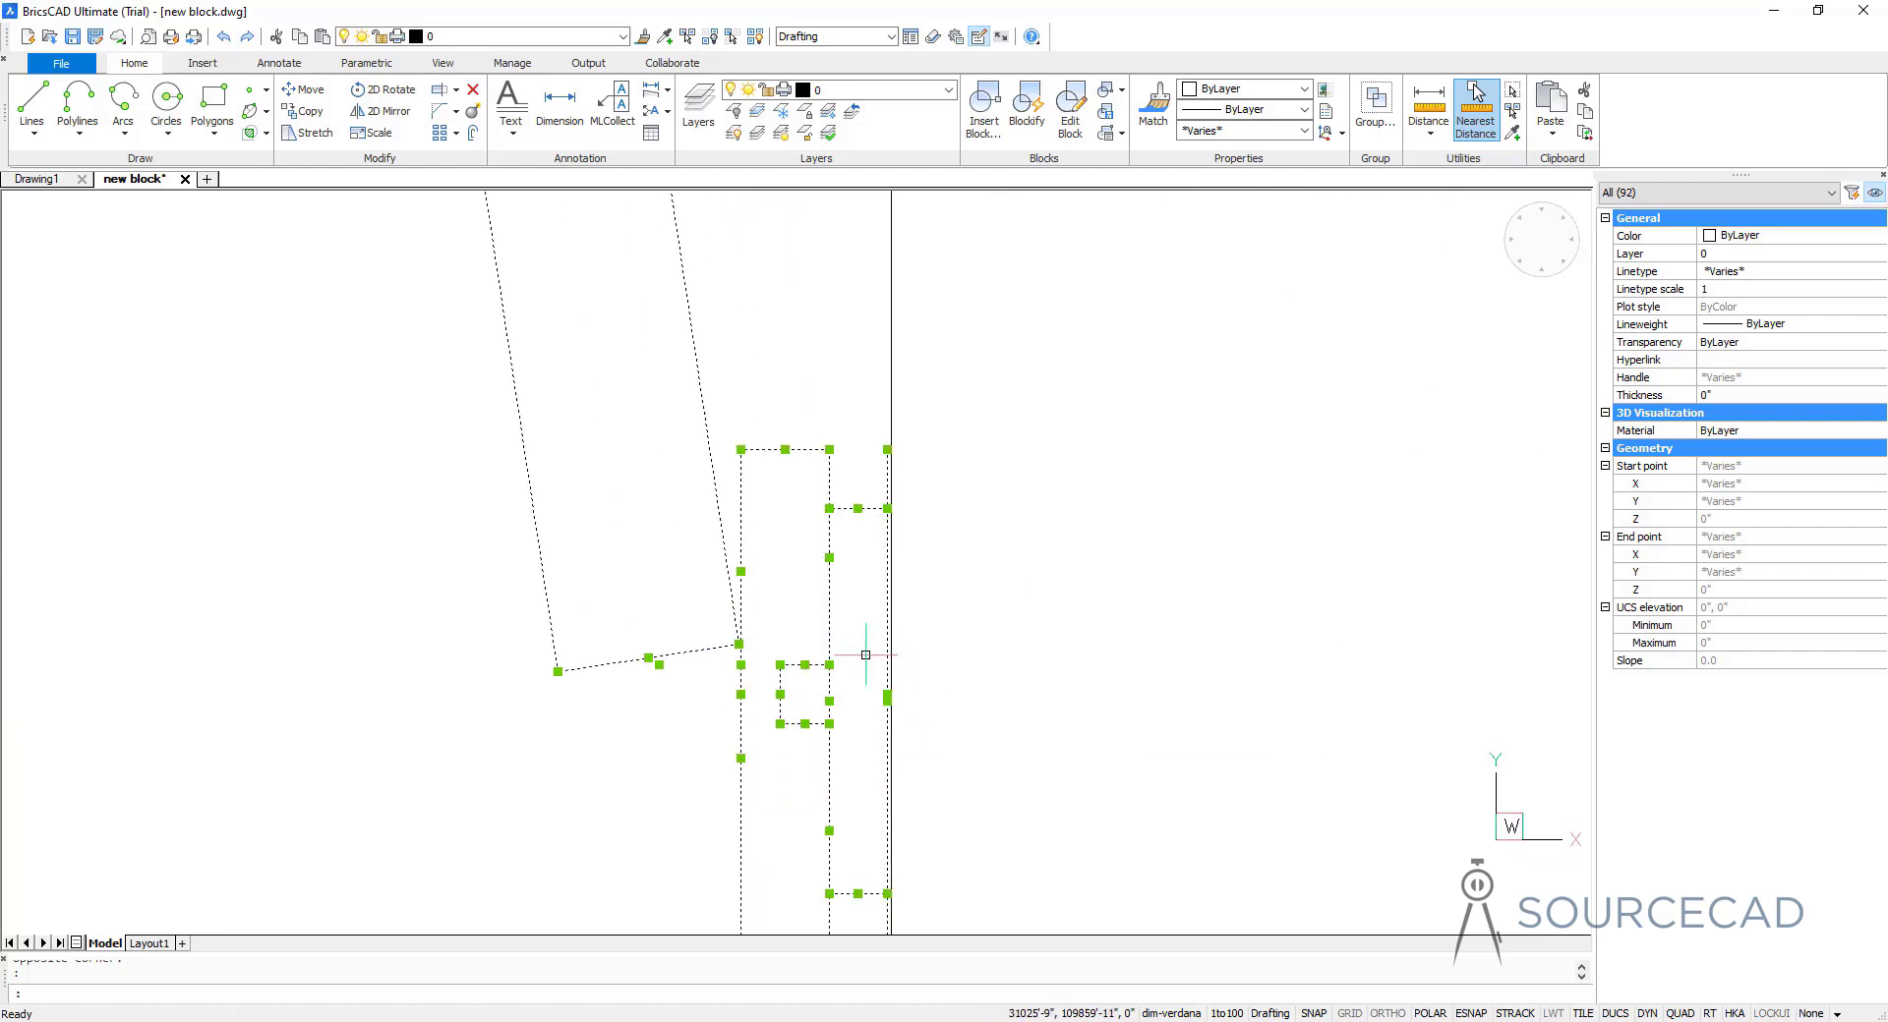
scroll(915, 727, "down", 5)
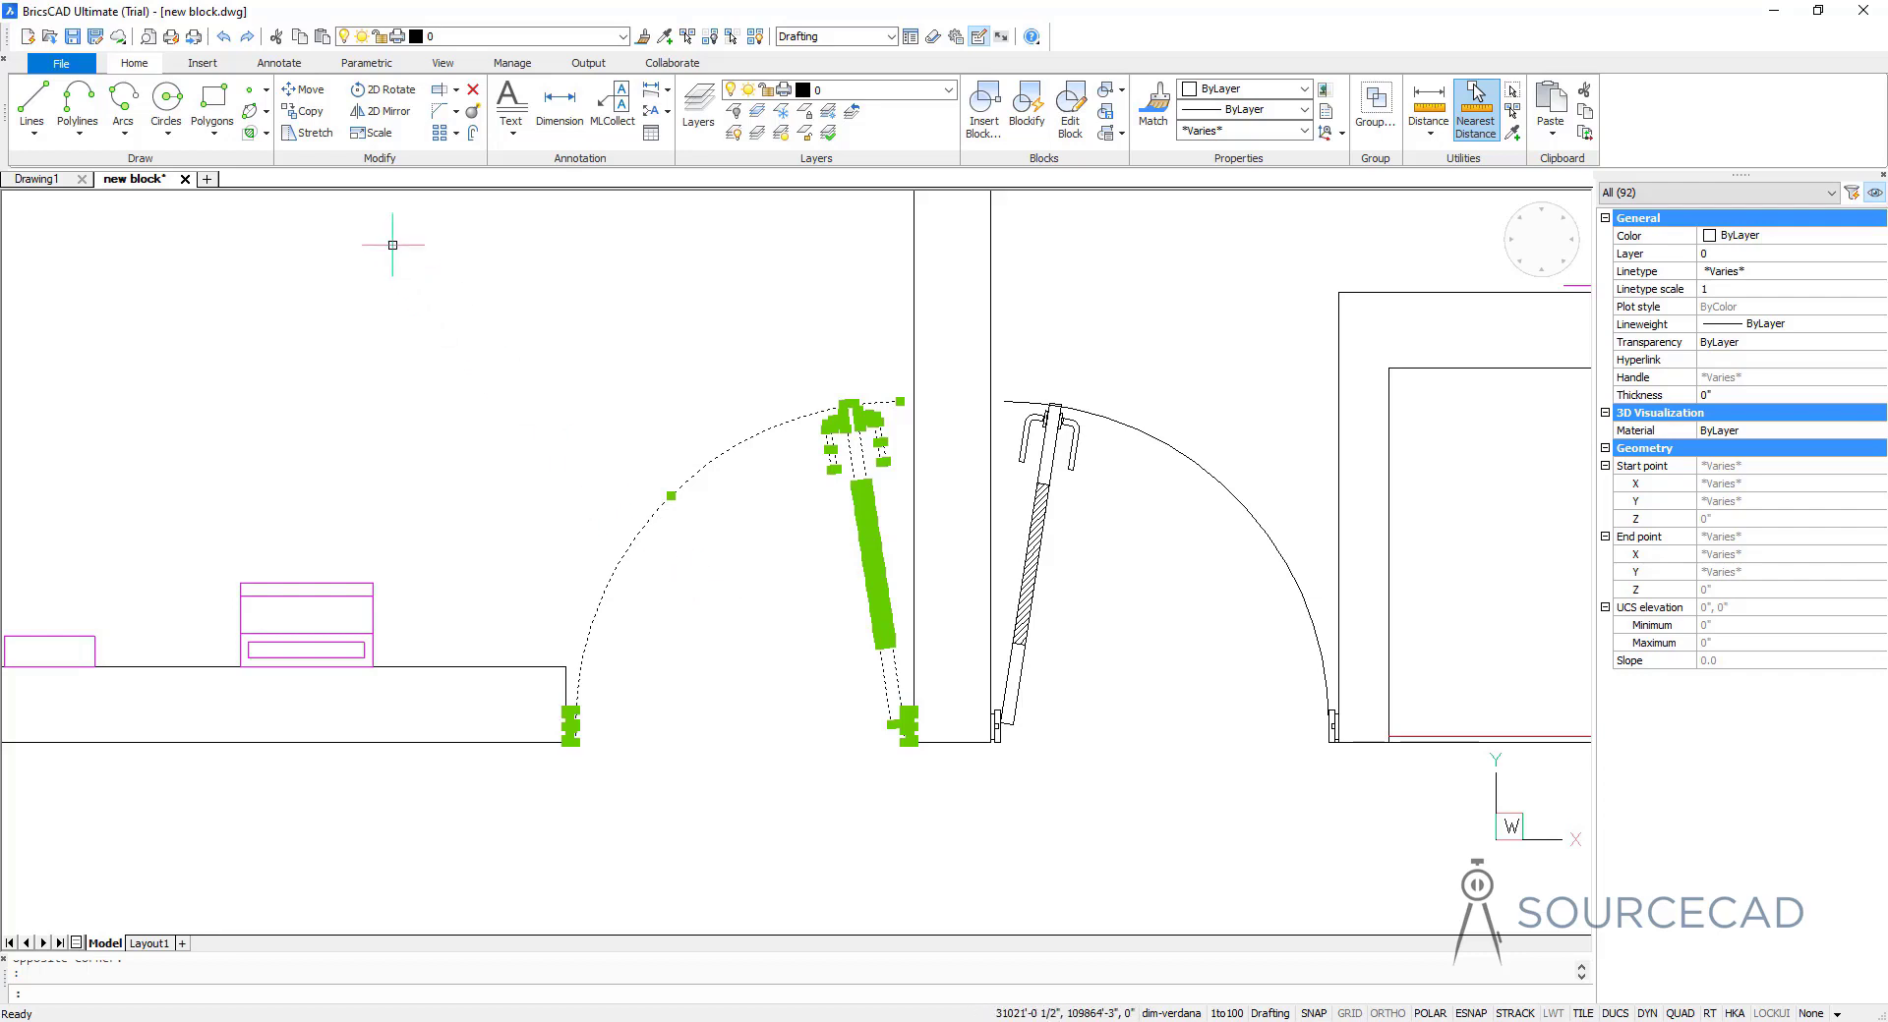
left_click(302, 39)
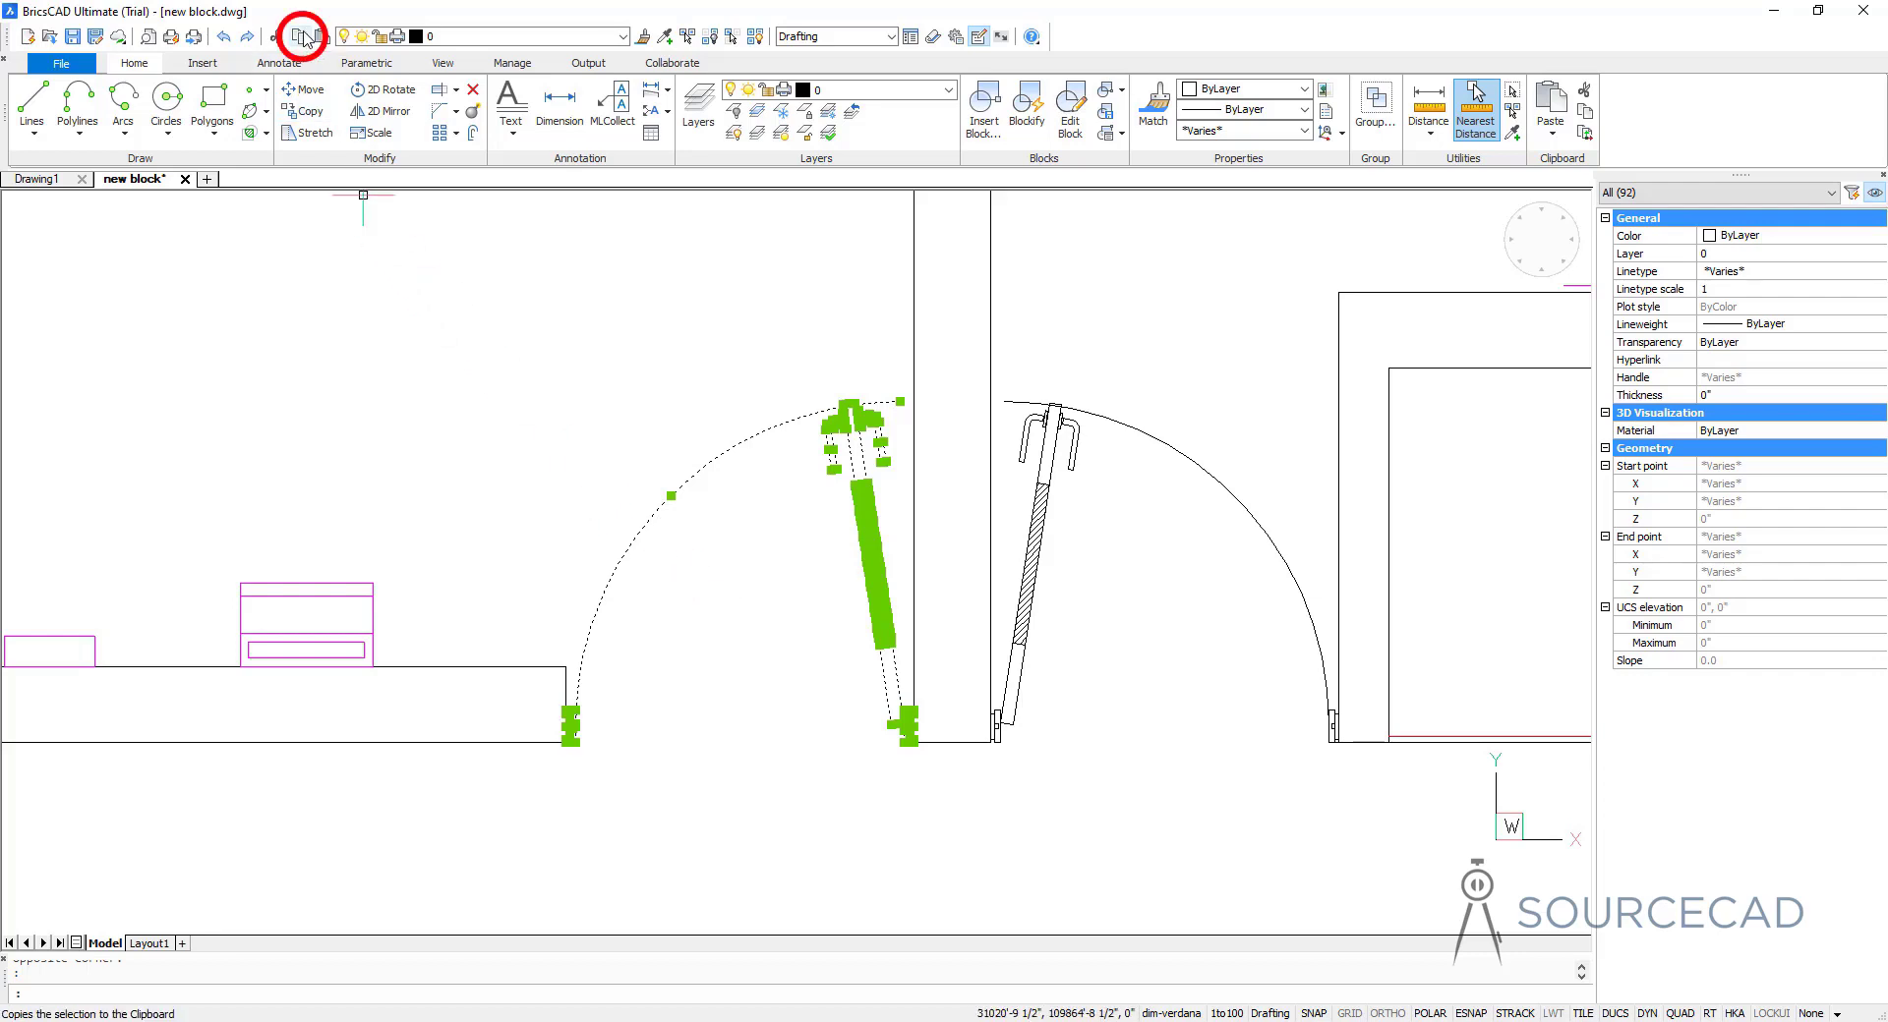
left_click(302, 39)
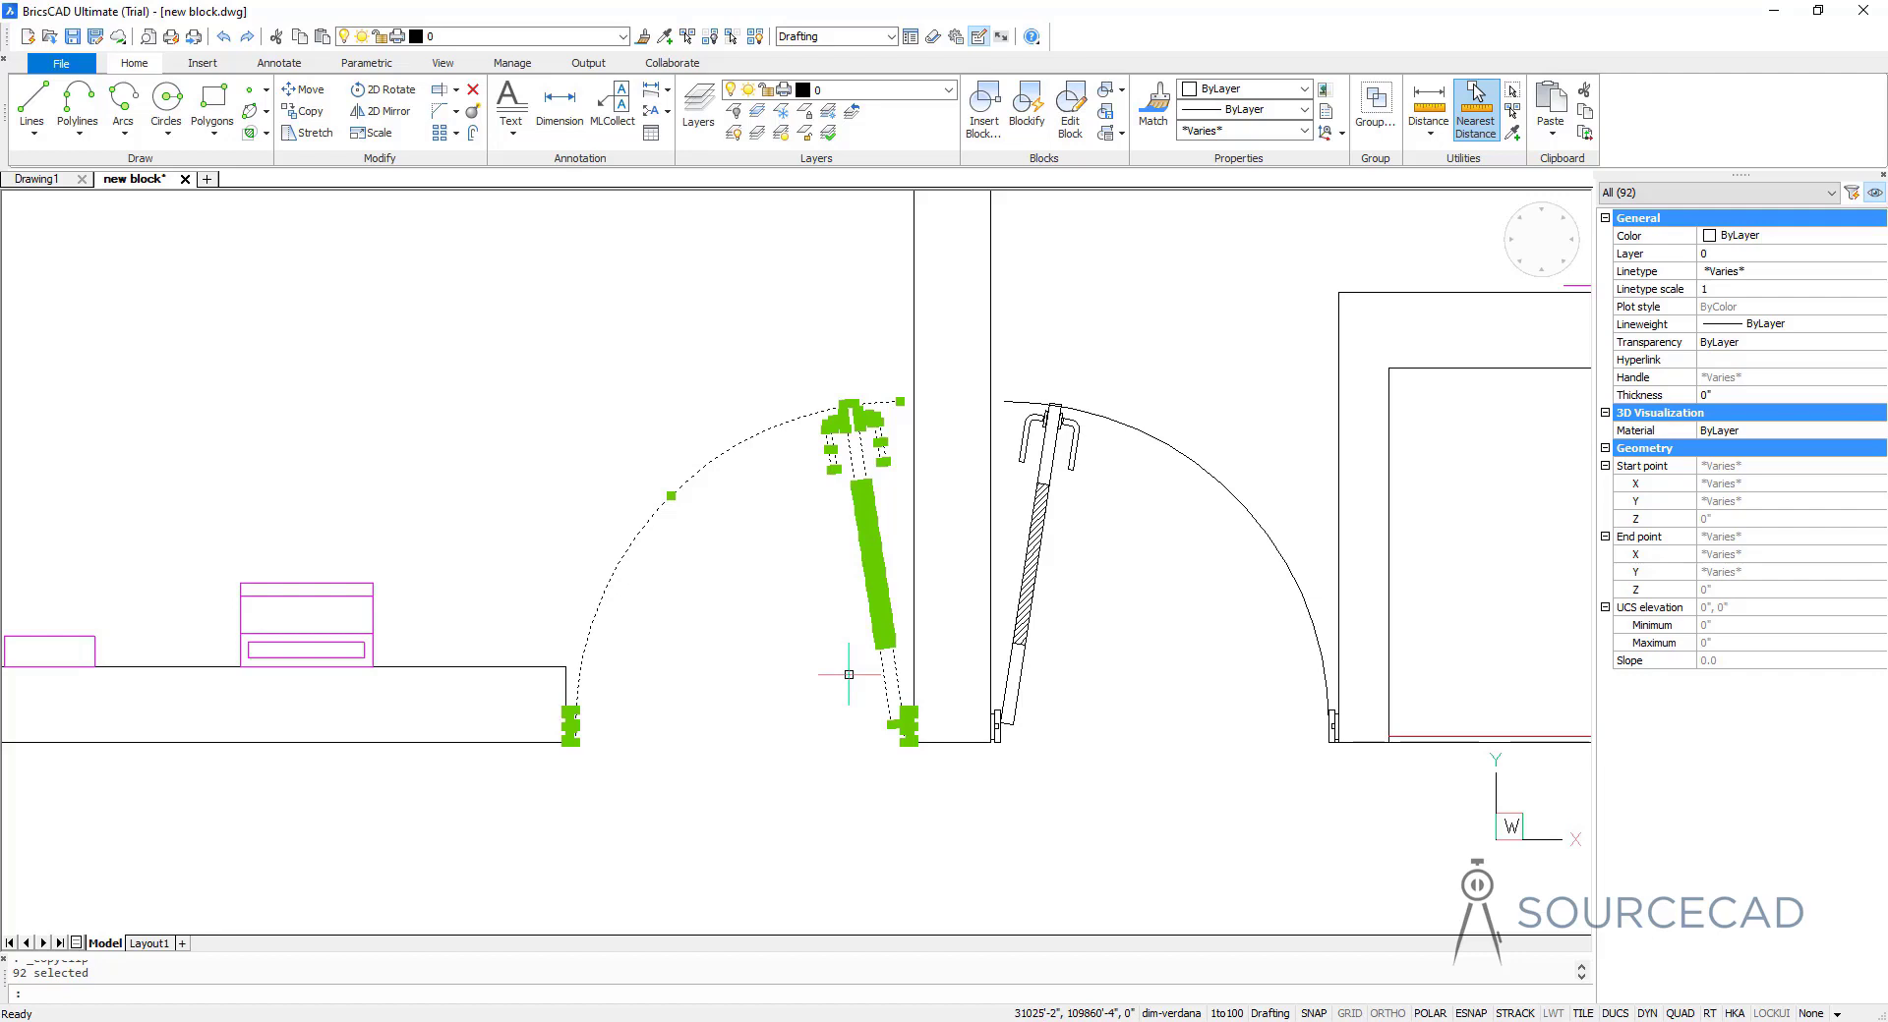
key("Escape")
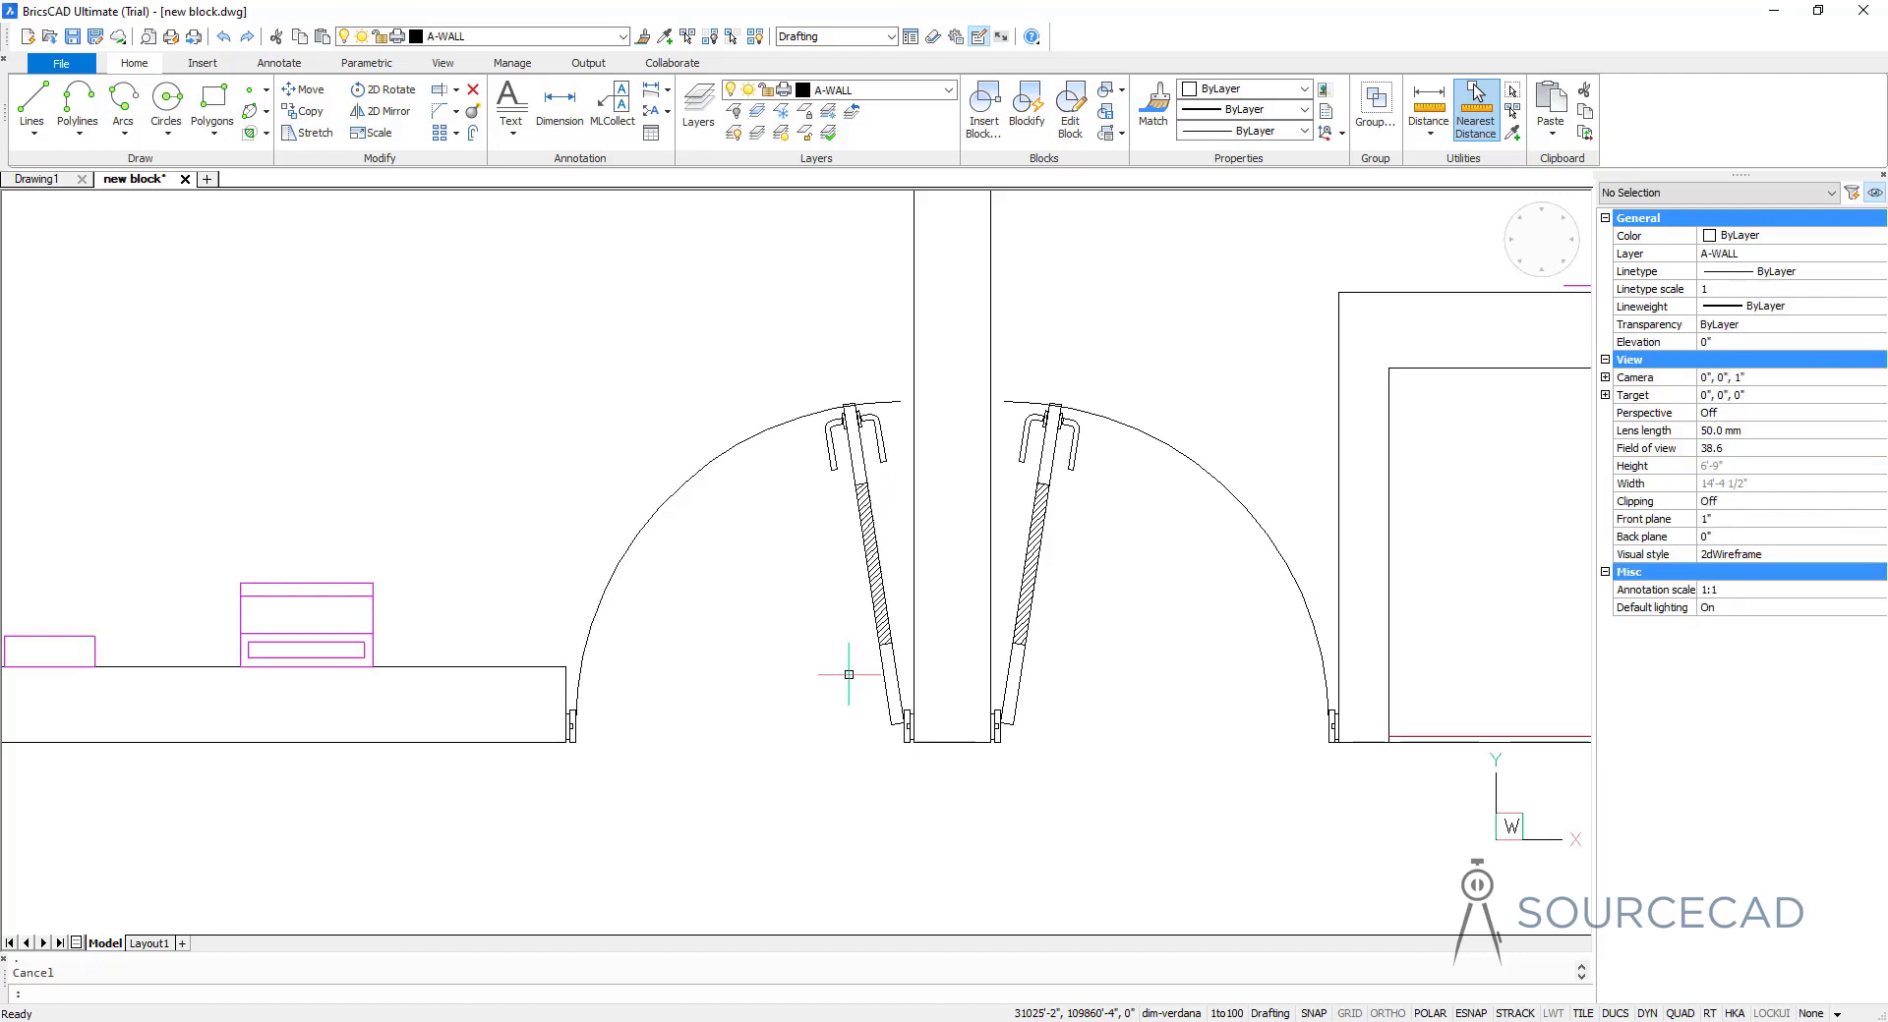
Paste the copied door as a block in the empty space left of the floor plan
scroll(849, 674, "down", 6)
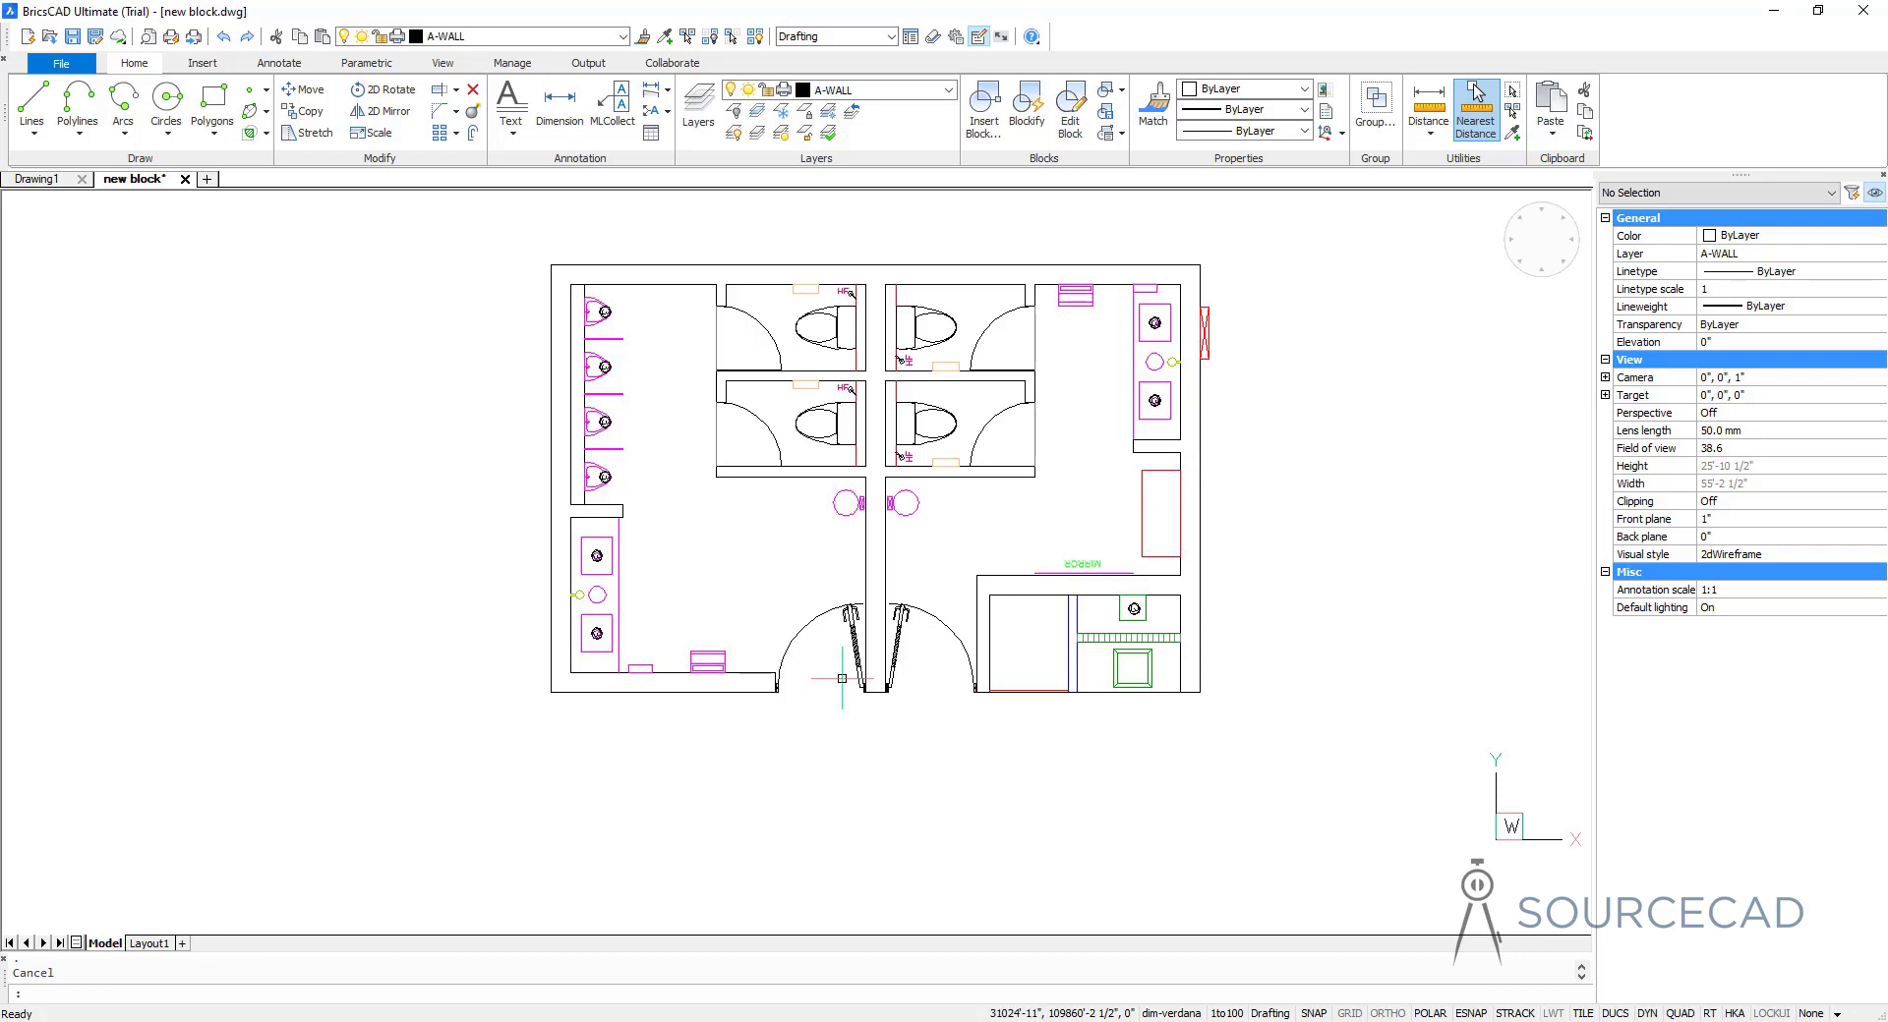
key("ctrl+shift+v")
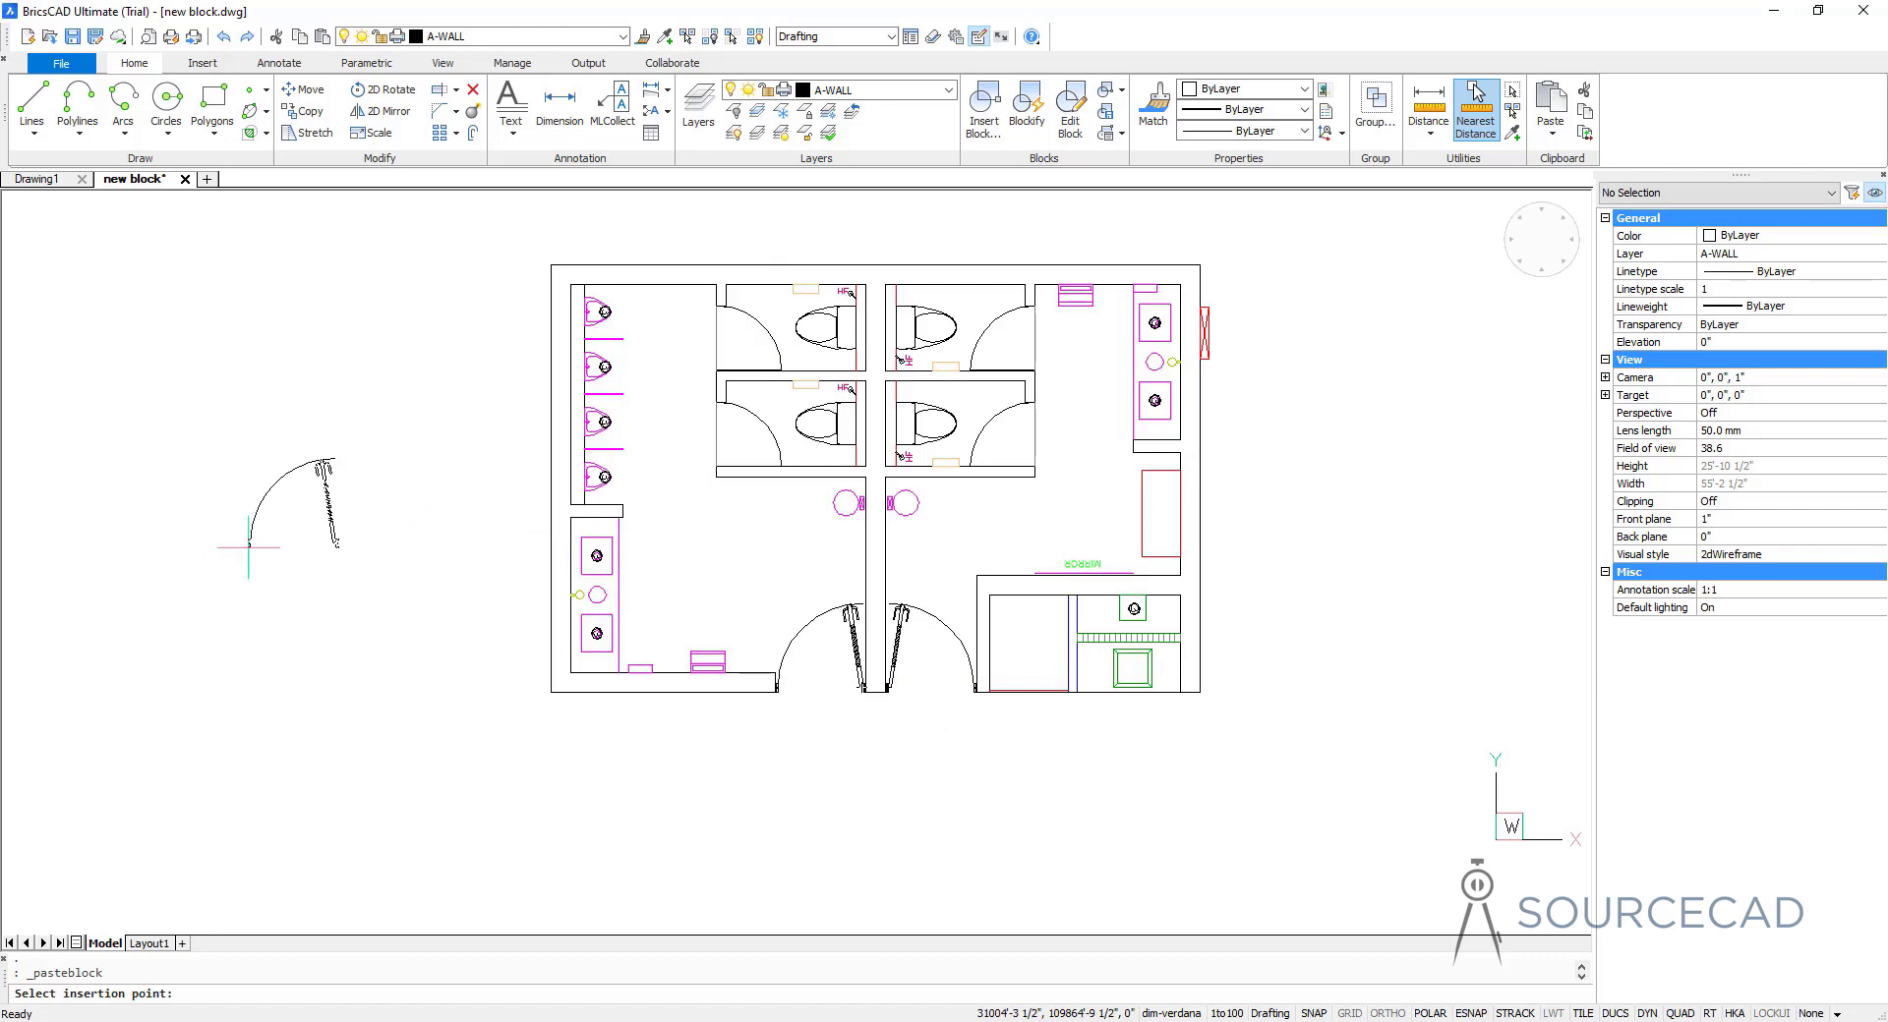
left_click(248, 546)
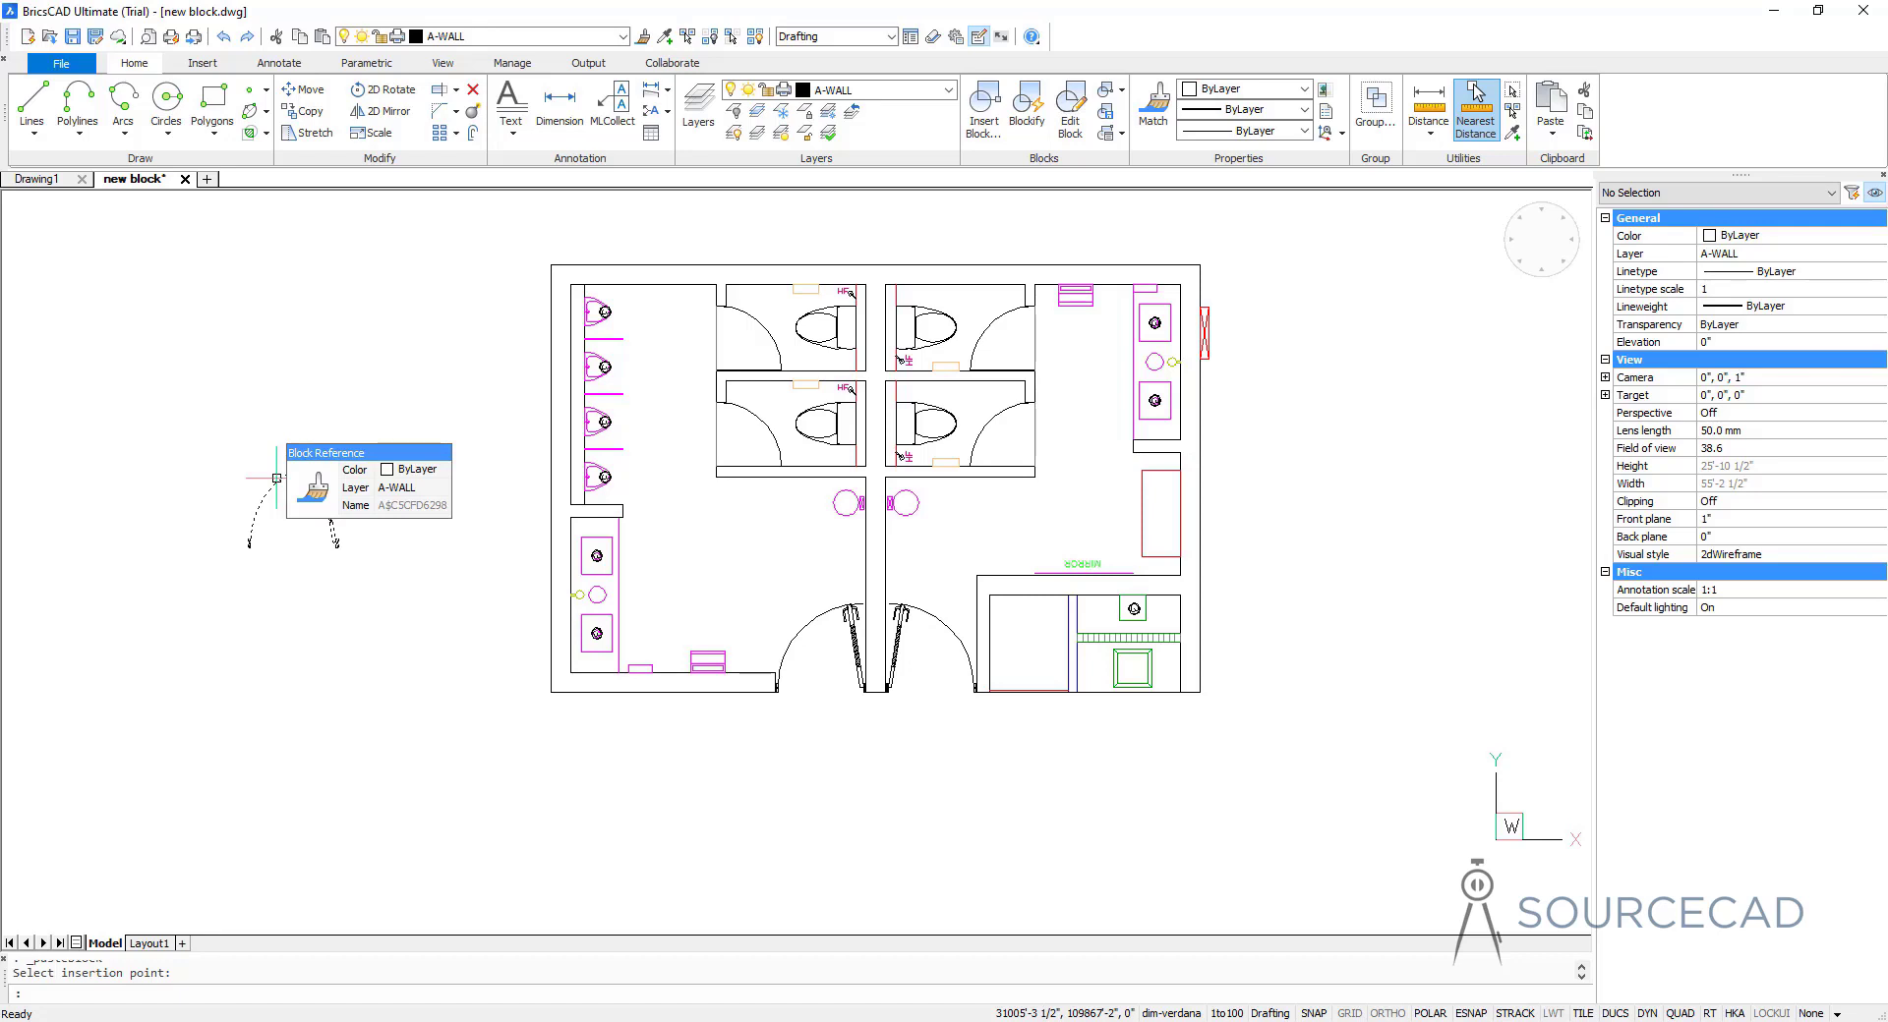
key("Escape")
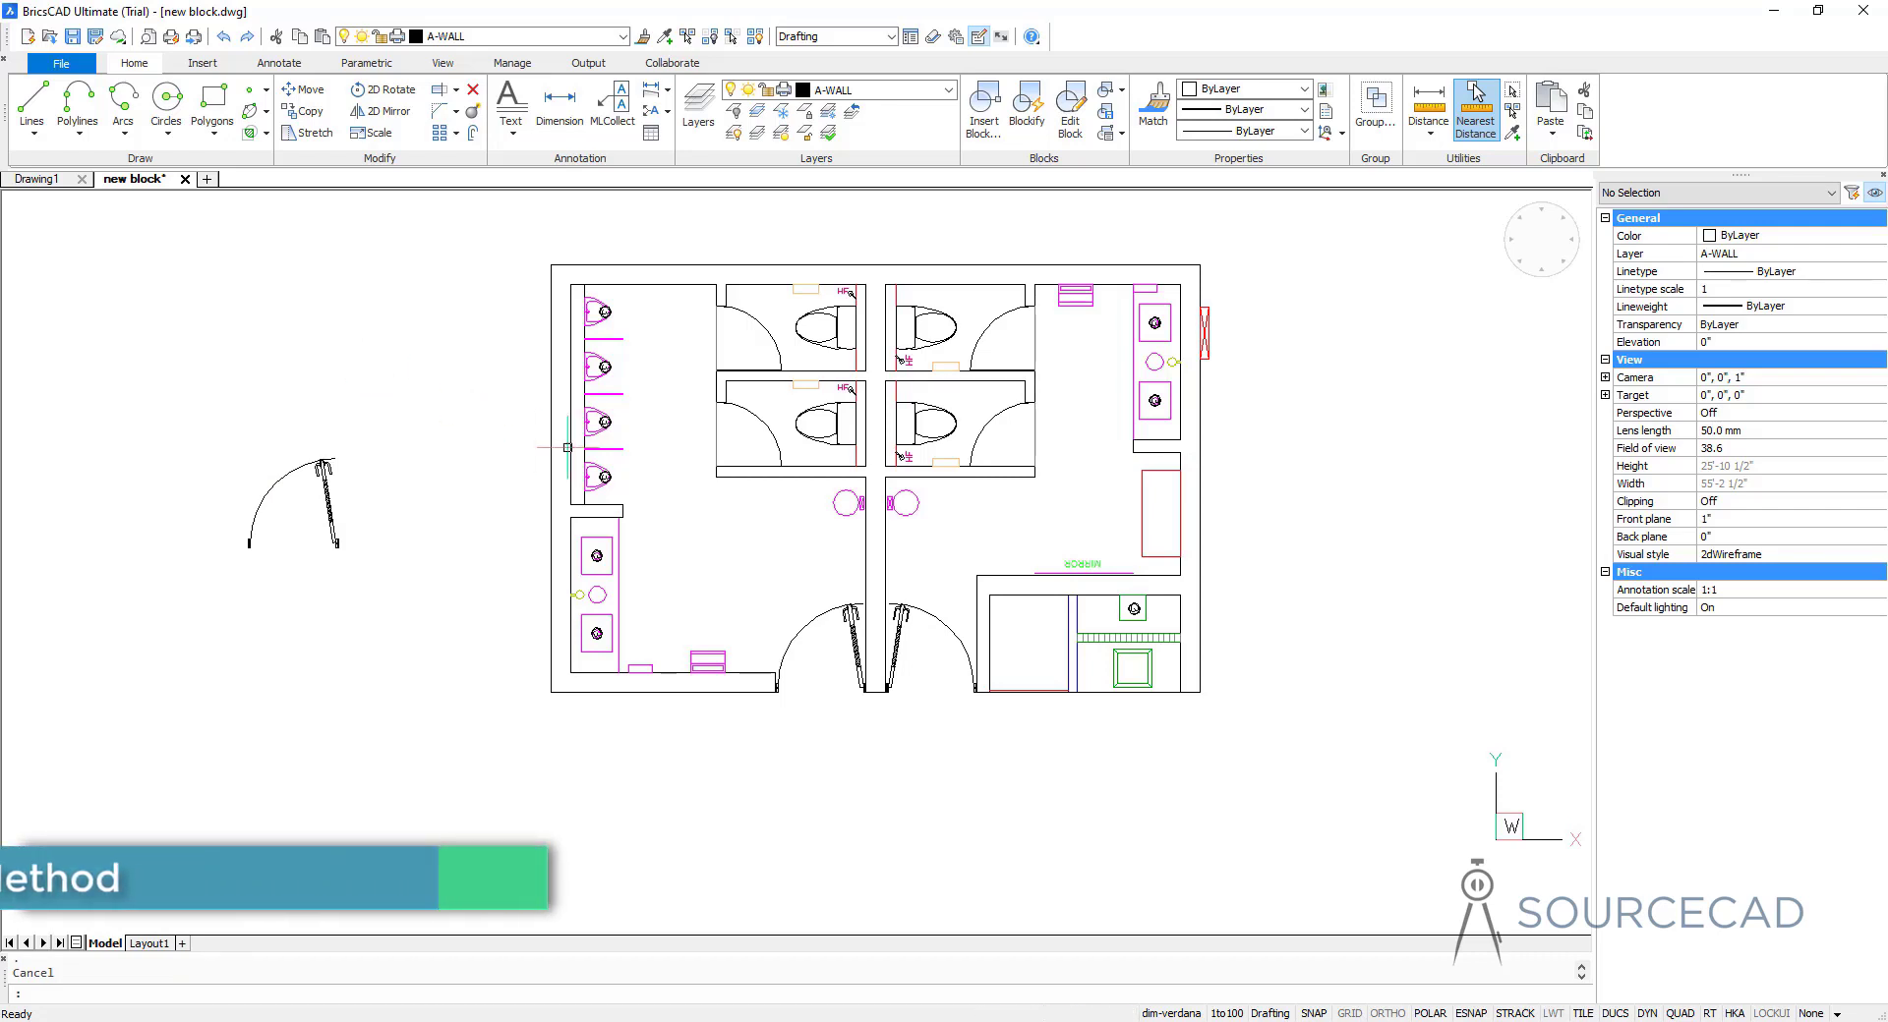
Start a new block definition named Toilet with the description "Just a simple block"
scroll(846, 396, "up", 5)
scroll(845, 395, "up", 2)
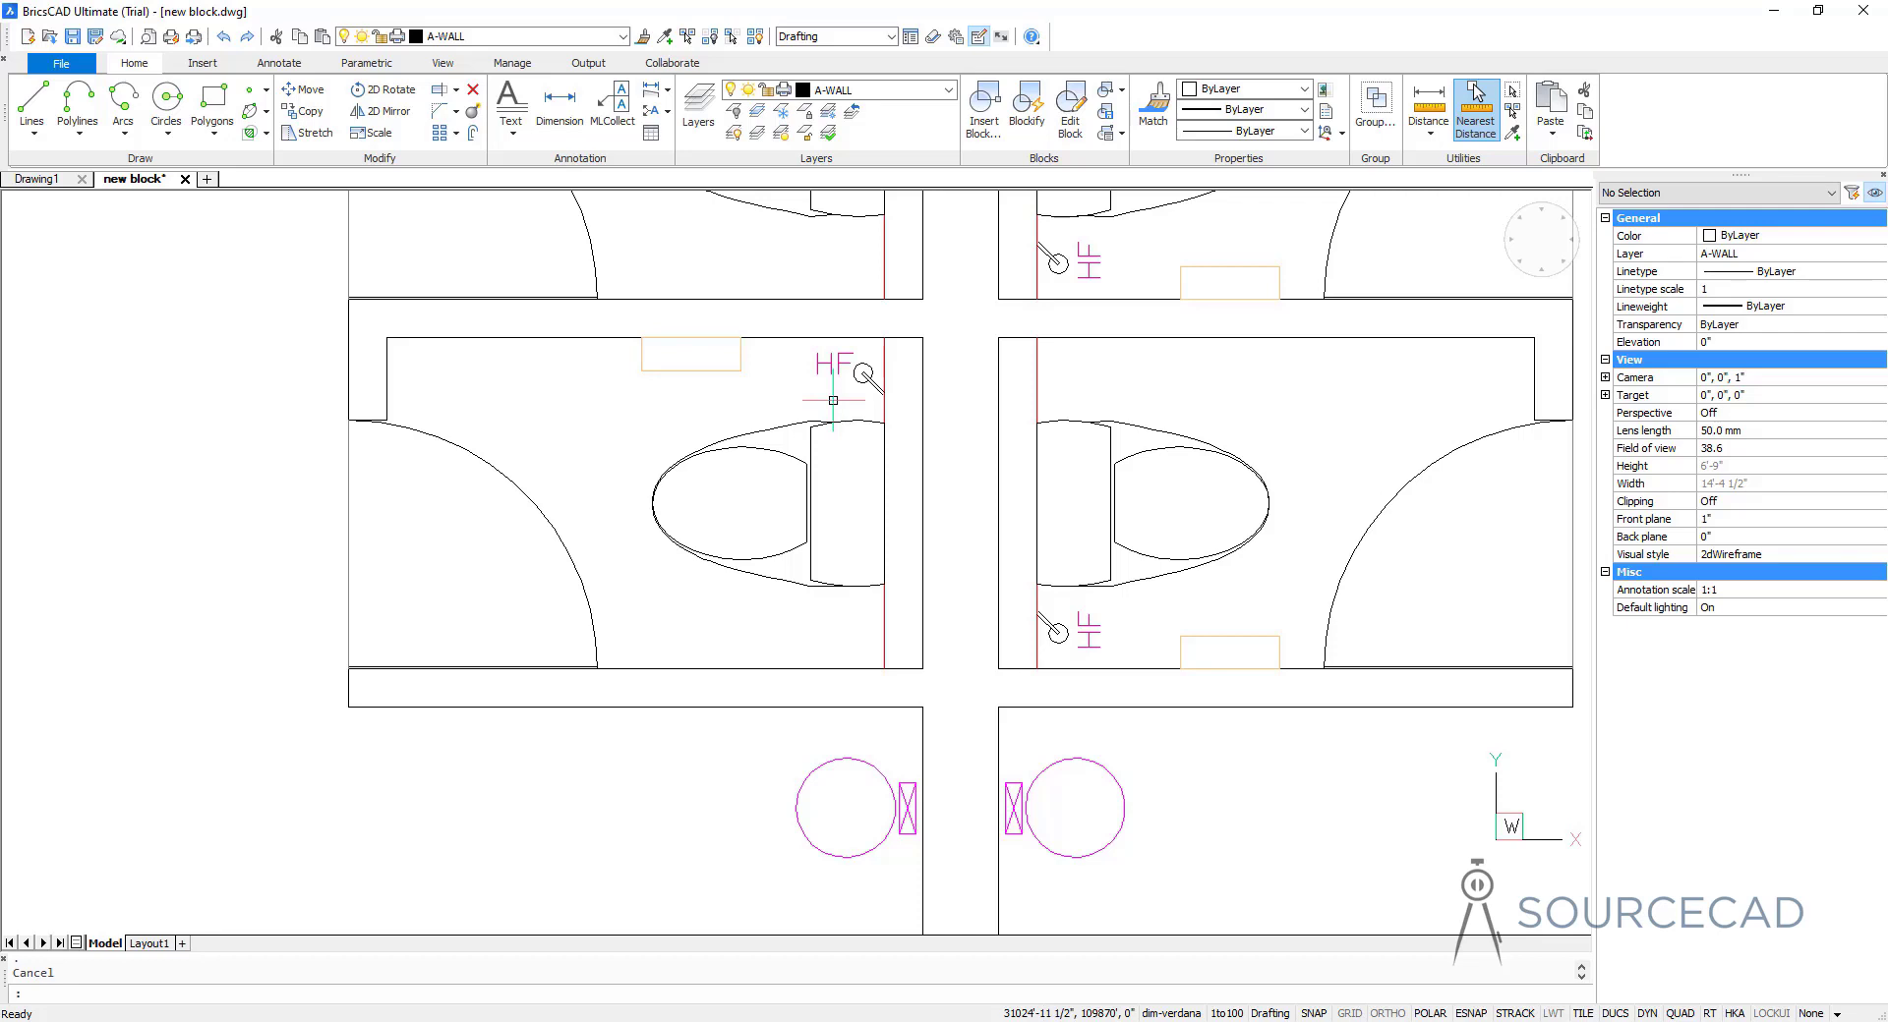
left_click(1121, 92)
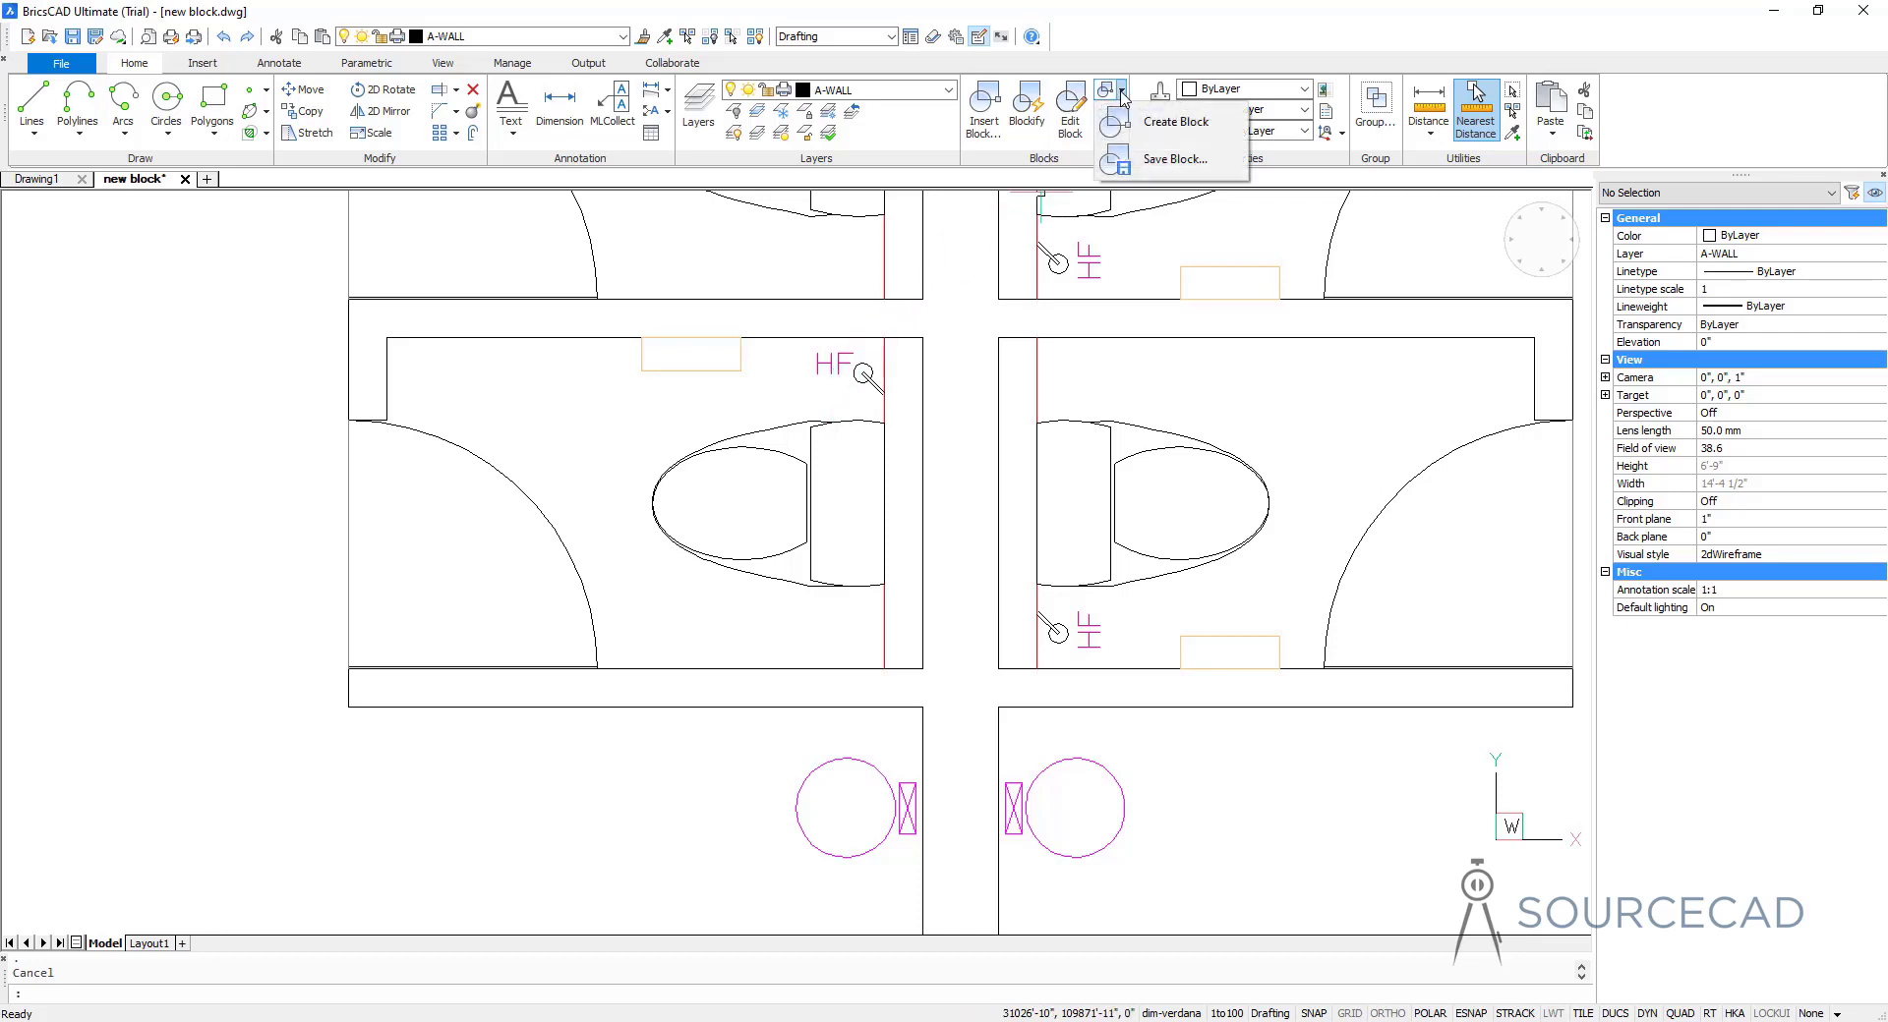
left_click(1199, 122)
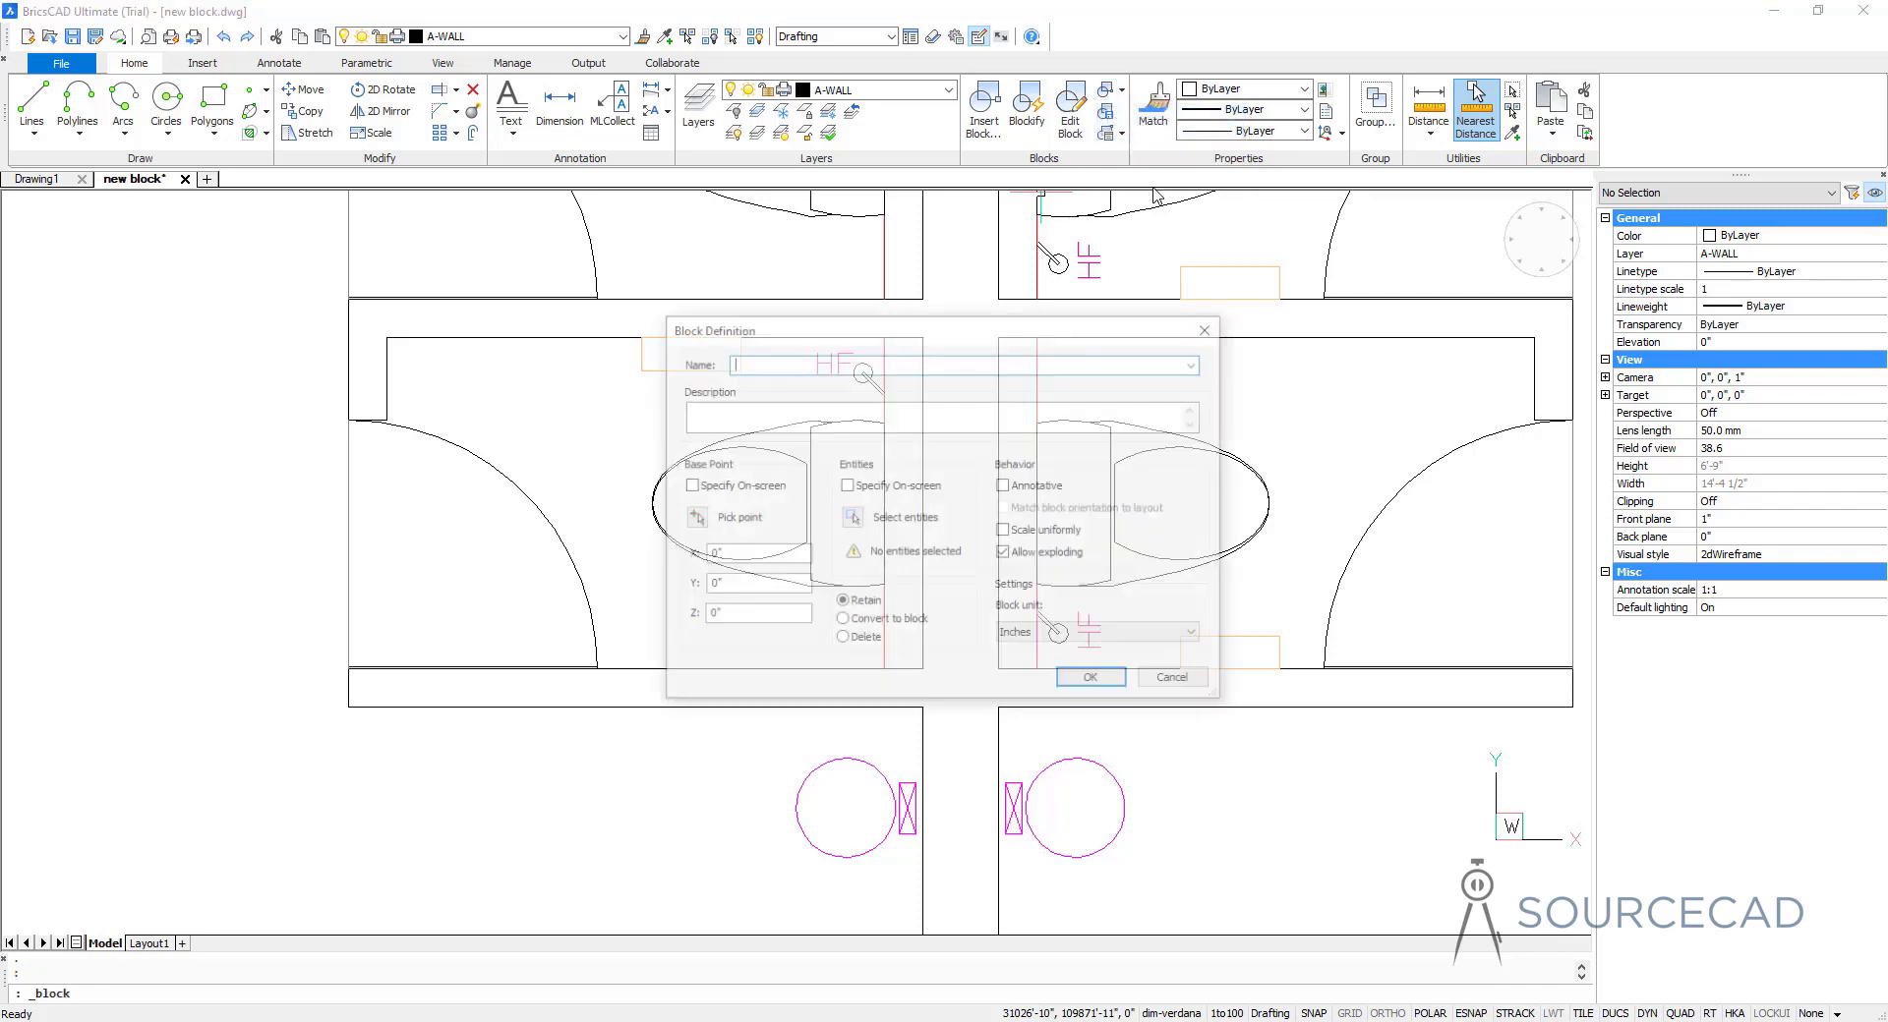
mouse_move(952, 338)
left_mouse_down()
mouse_move(915, 488)
mouse_move(994, 421)
mouse_move(1244, 344)
left_mouse_up()
left_click(1059, 370)
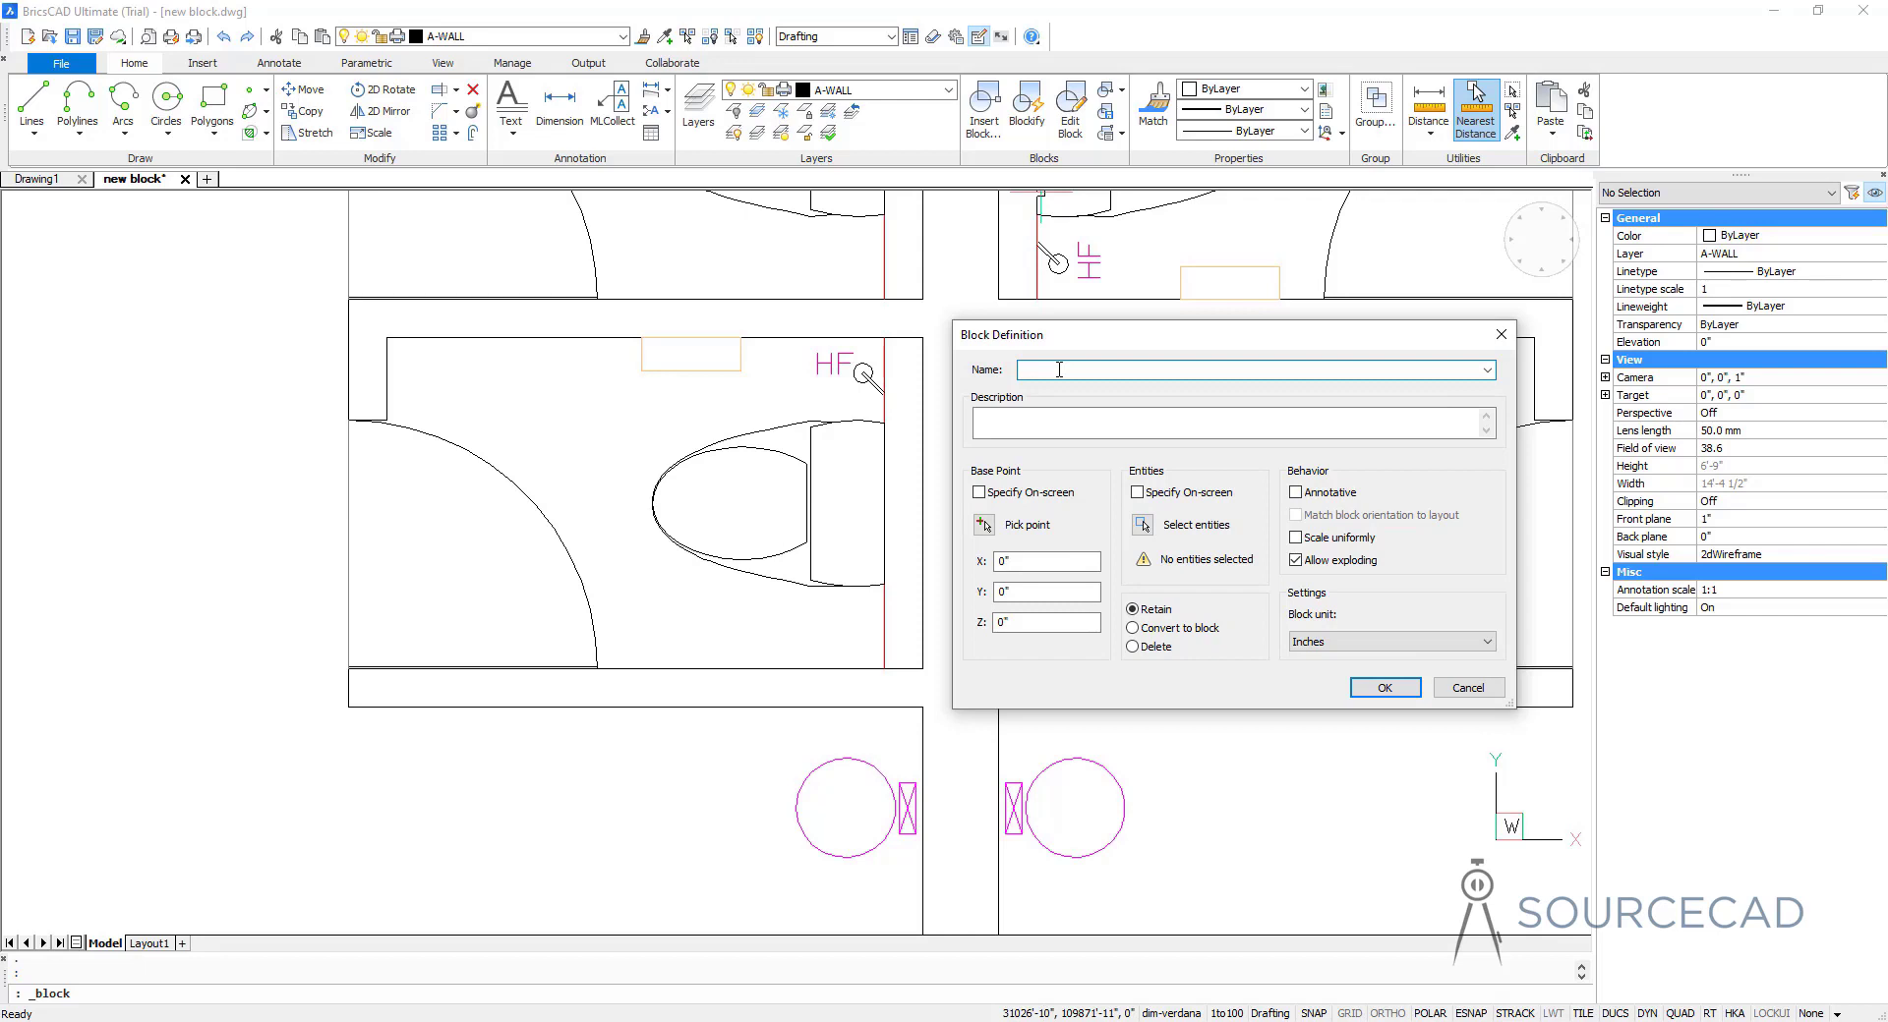
type("Toilet")
left_click(998, 422)
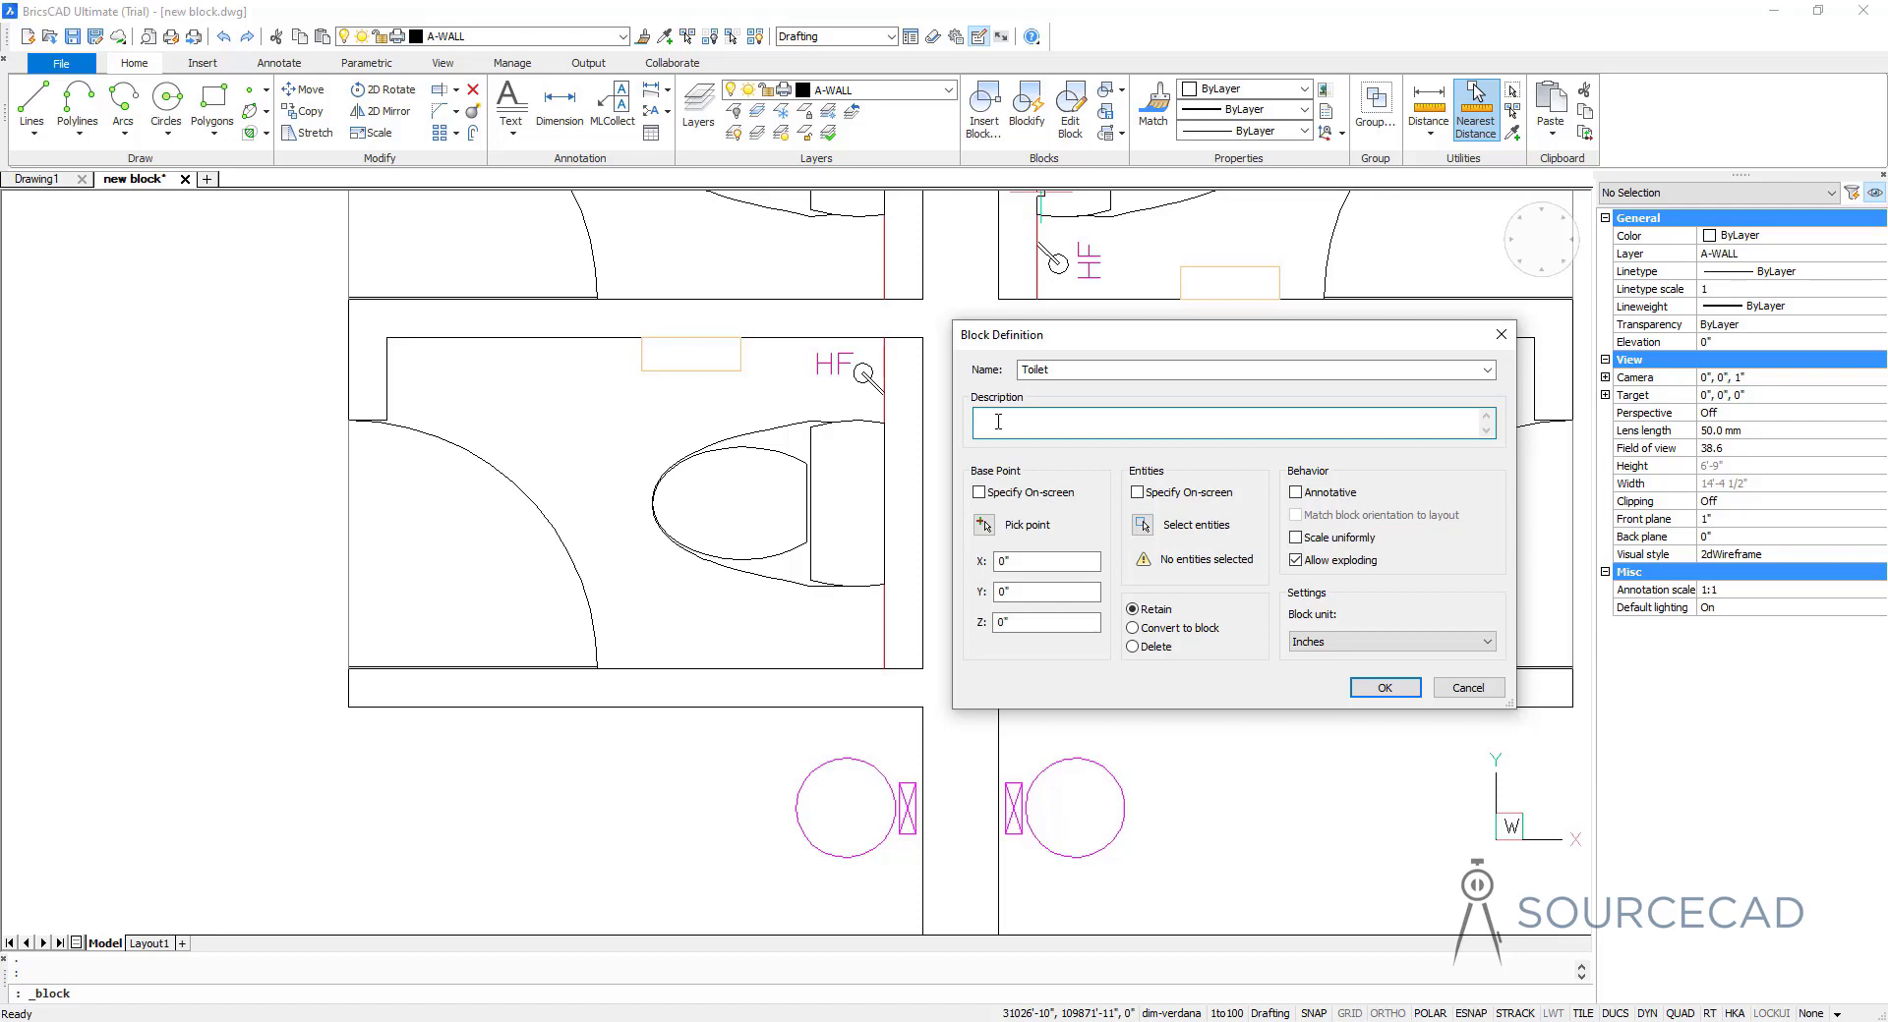
type("Just a simple block")
Set the base point at the midpoint of the lower-left stall toilet's back edge and select the toilet plus the circle and diagonal lines beside HF
left_click(985, 528)
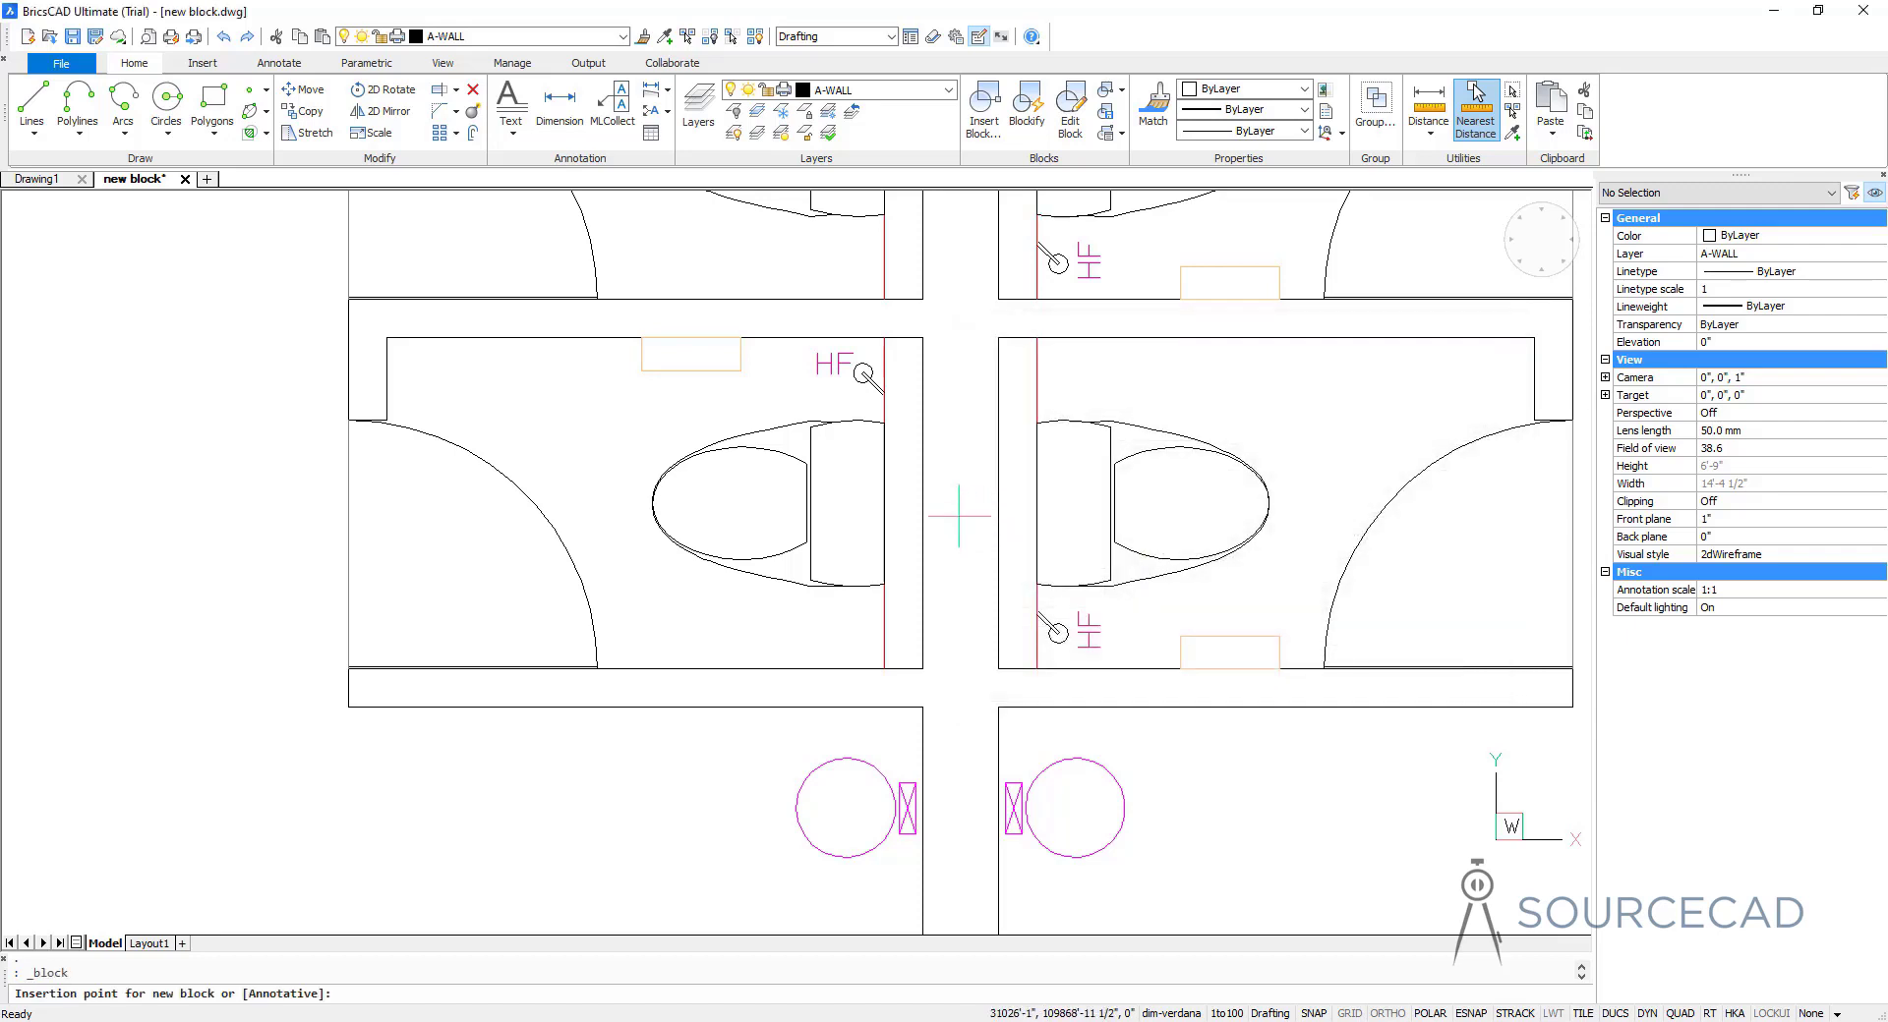
left_click(884, 500)
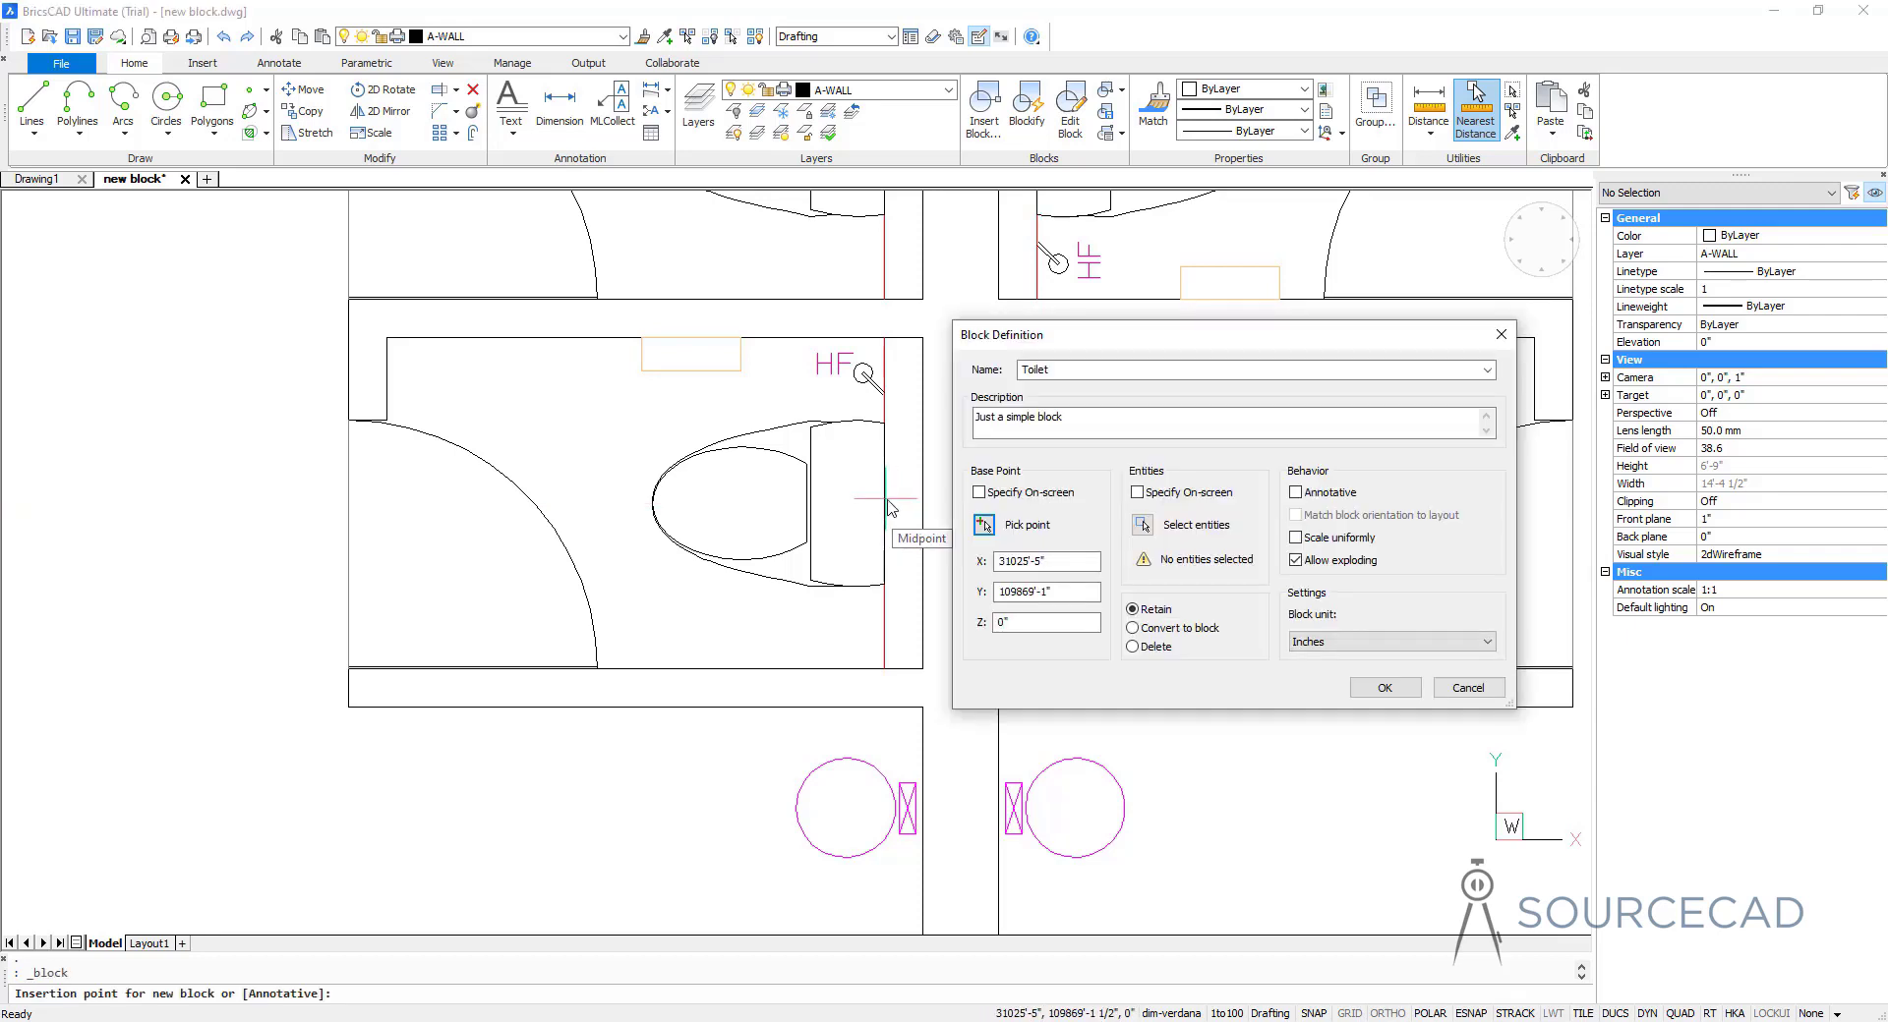
left_click(1142, 526)
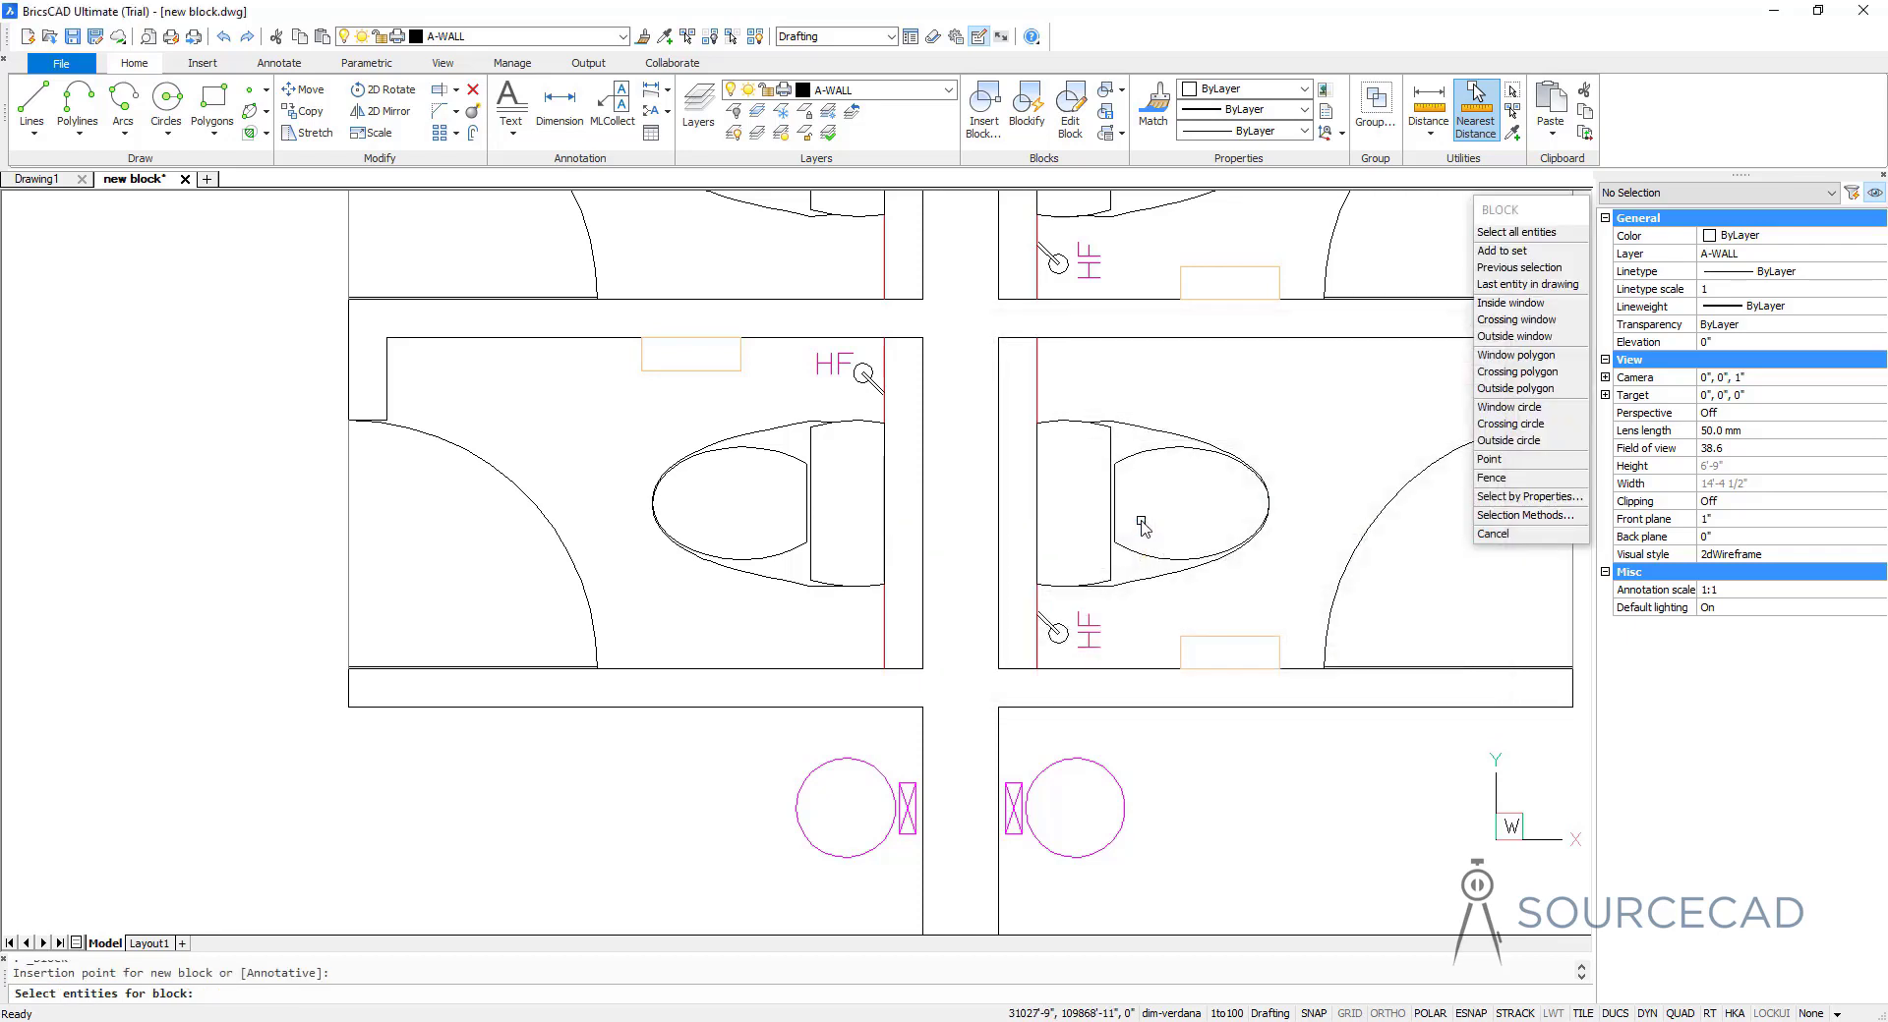
left_click(642, 398)
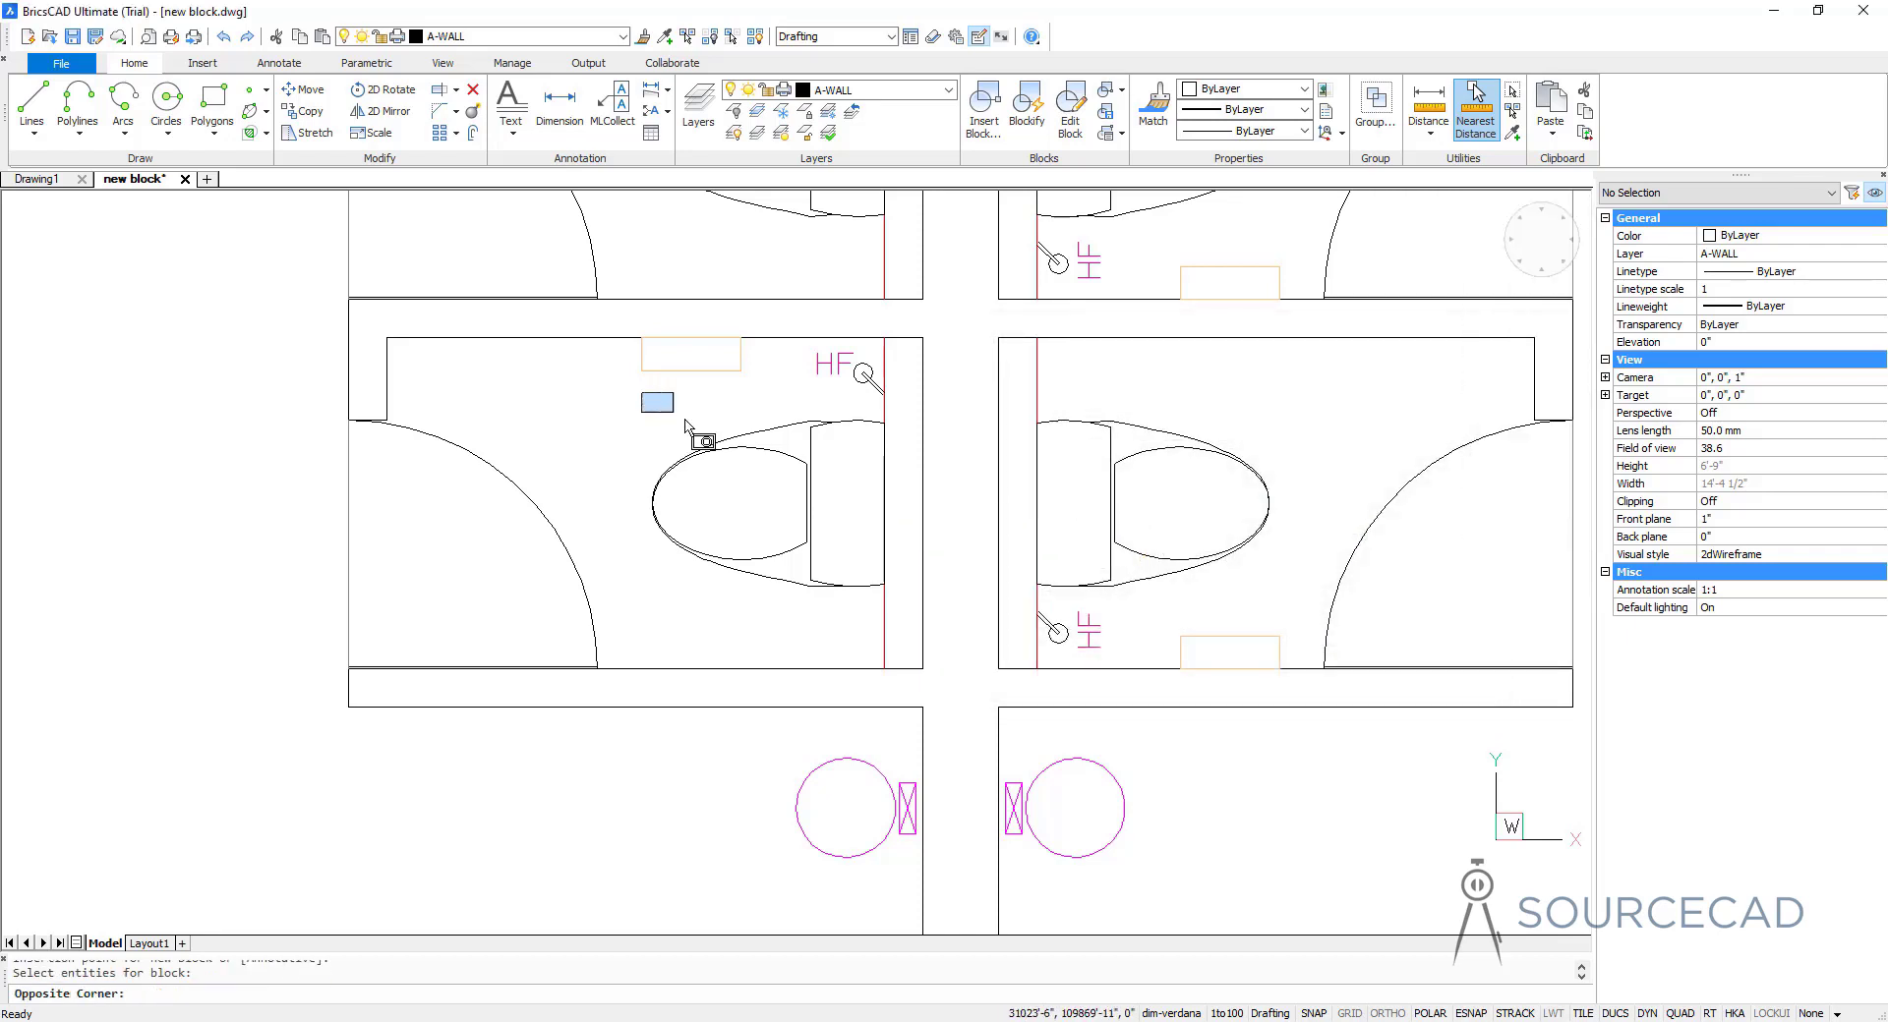
left_click(896, 604)
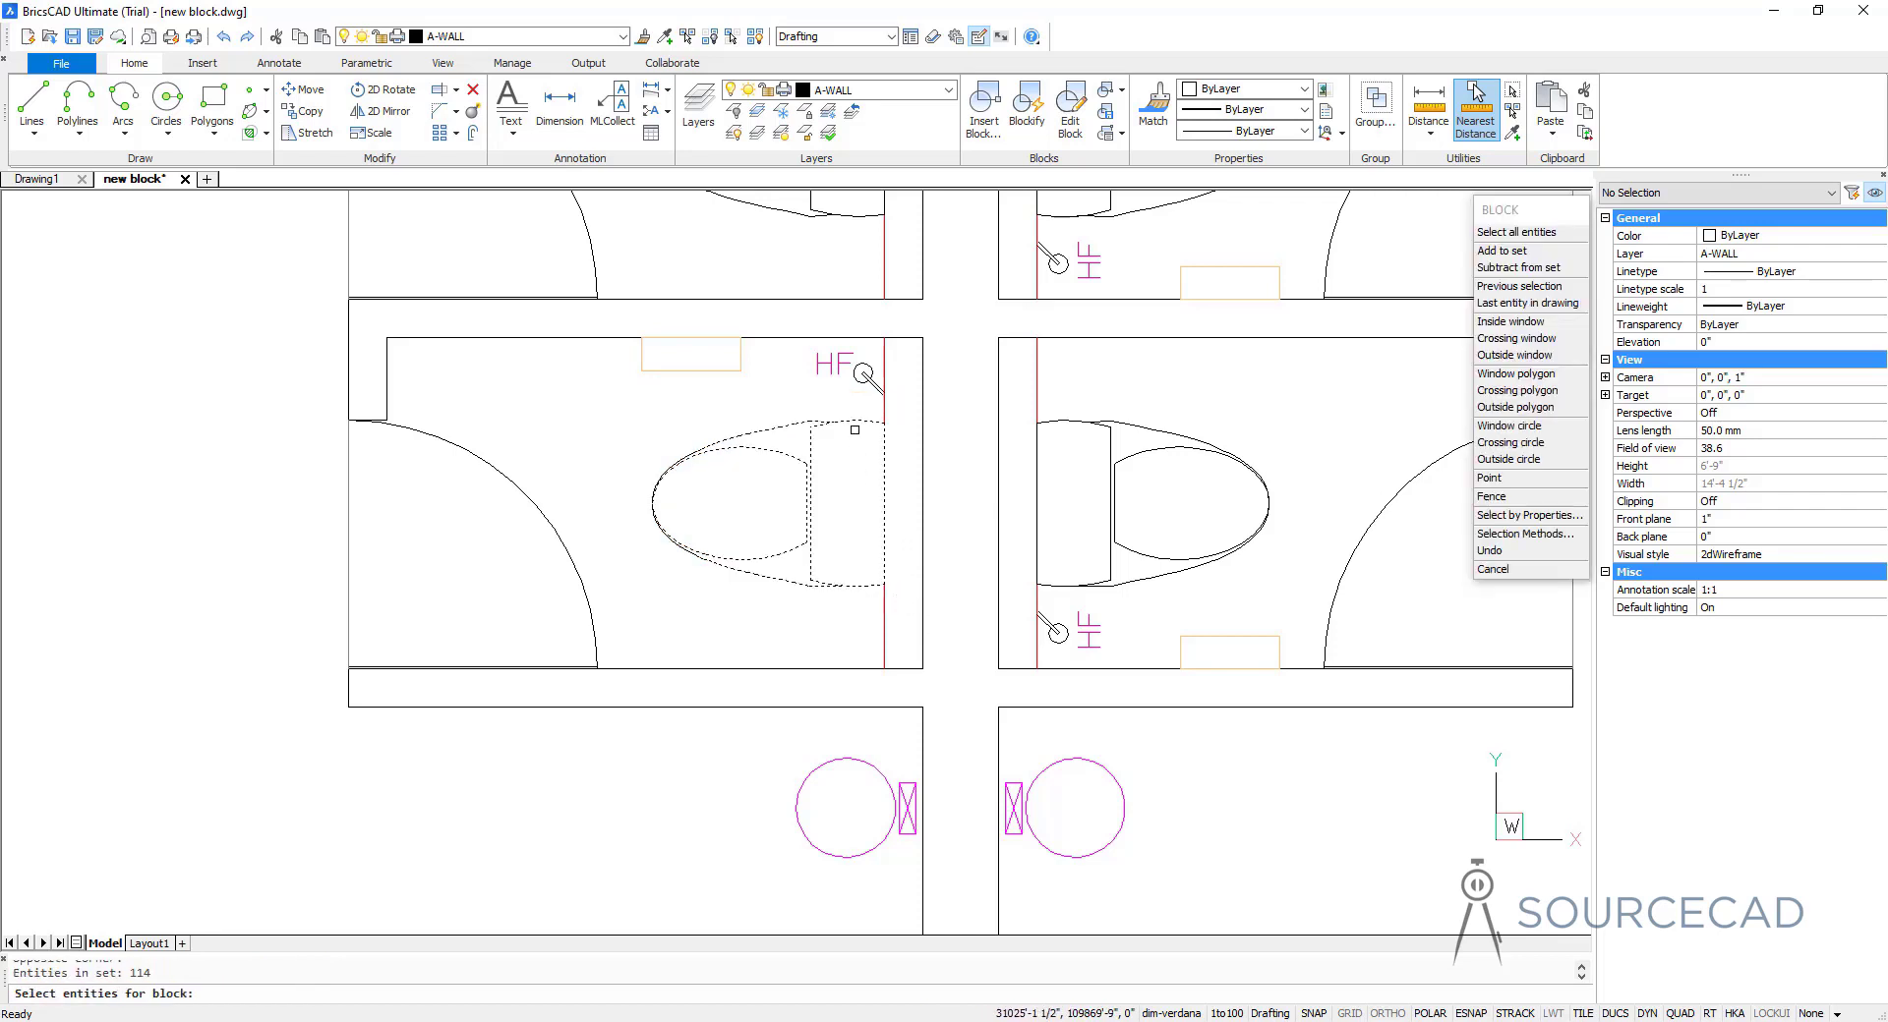
left_click(858, 370)
left_click(860, 370)
left_click(871, 386)
scroll(873, 389, "up", 8)
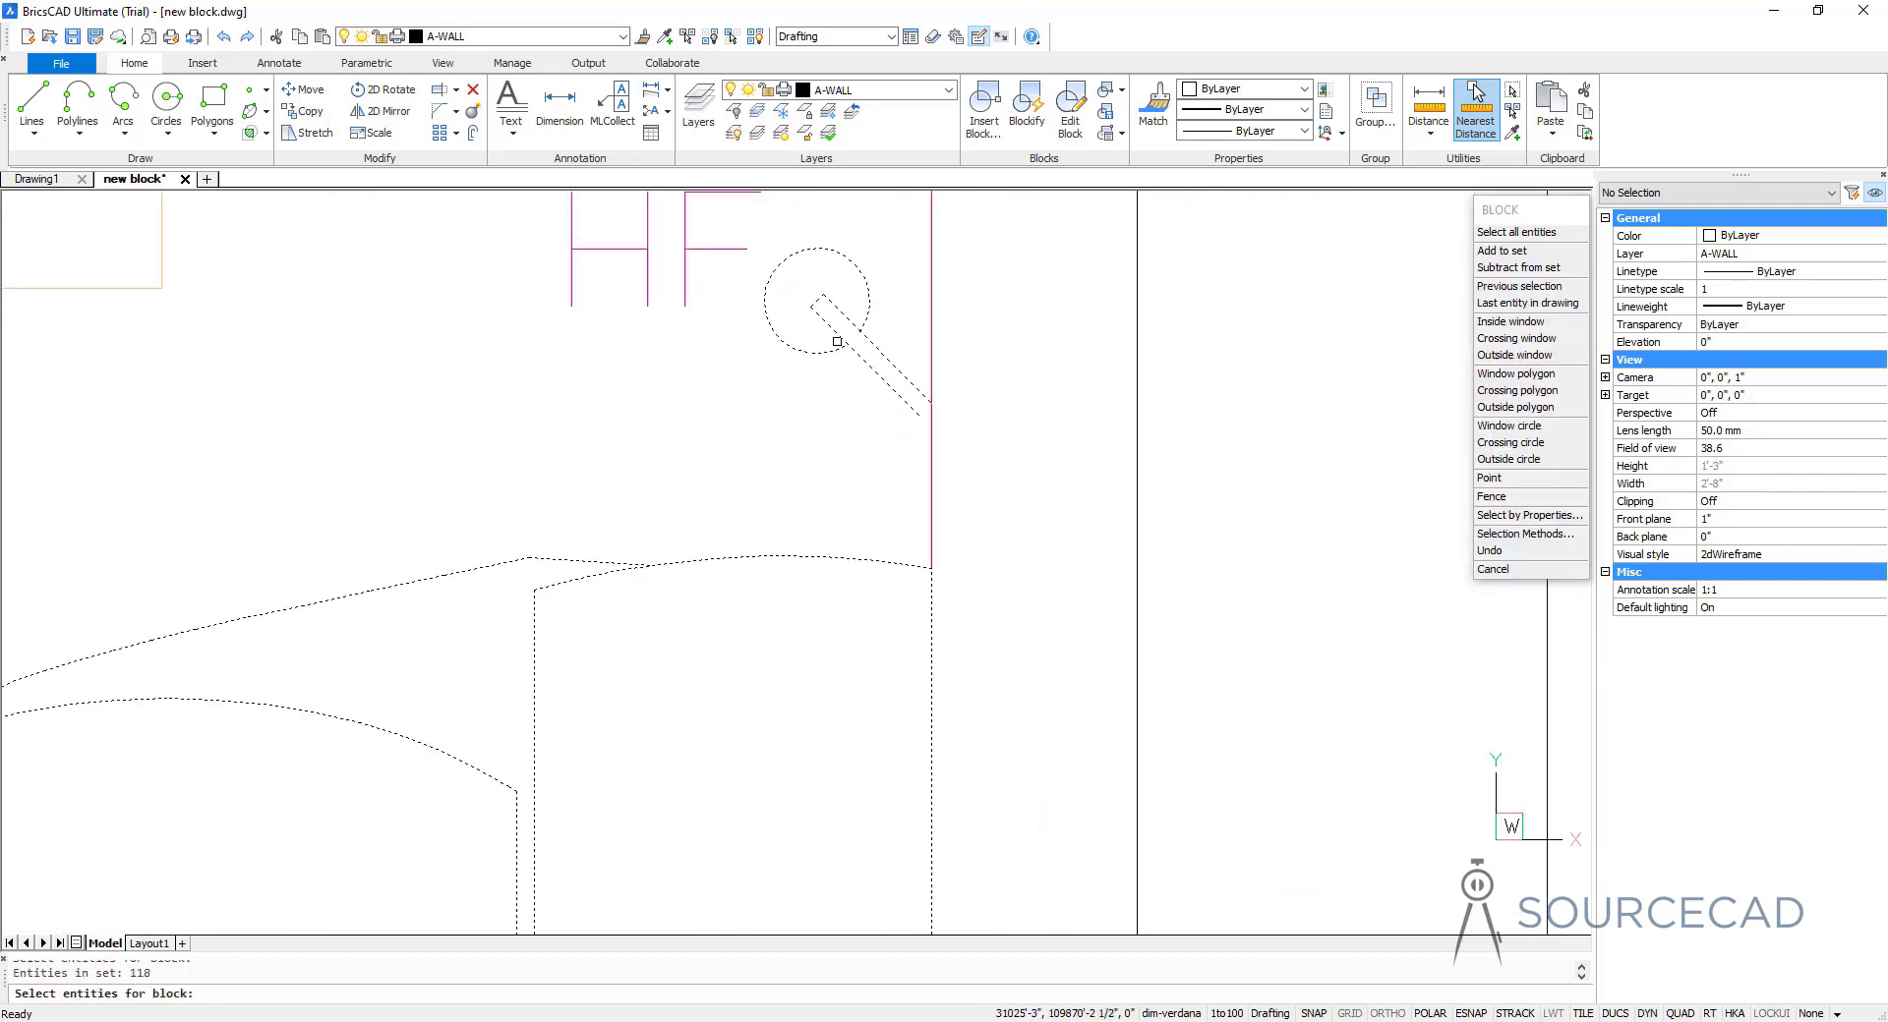
scroll(836, 325, "down", 5)
scroll(818, 467, "up", 1)
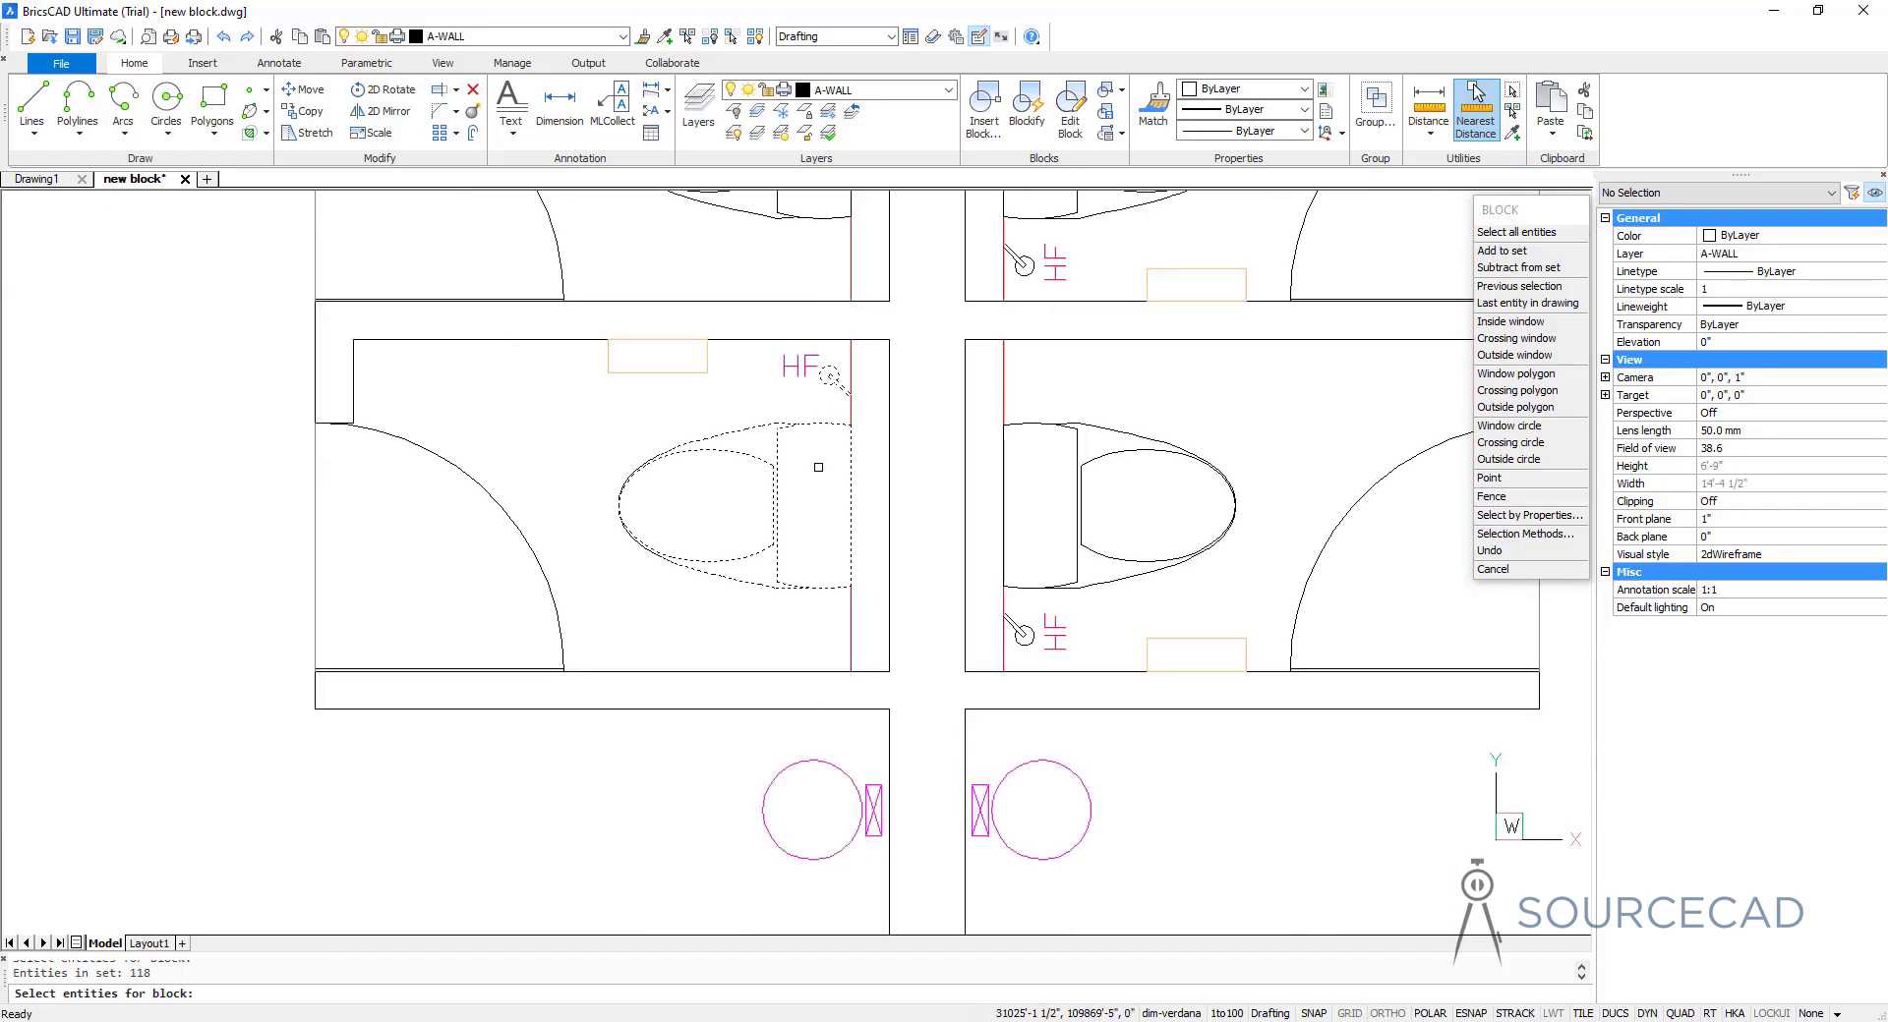
key("Return")
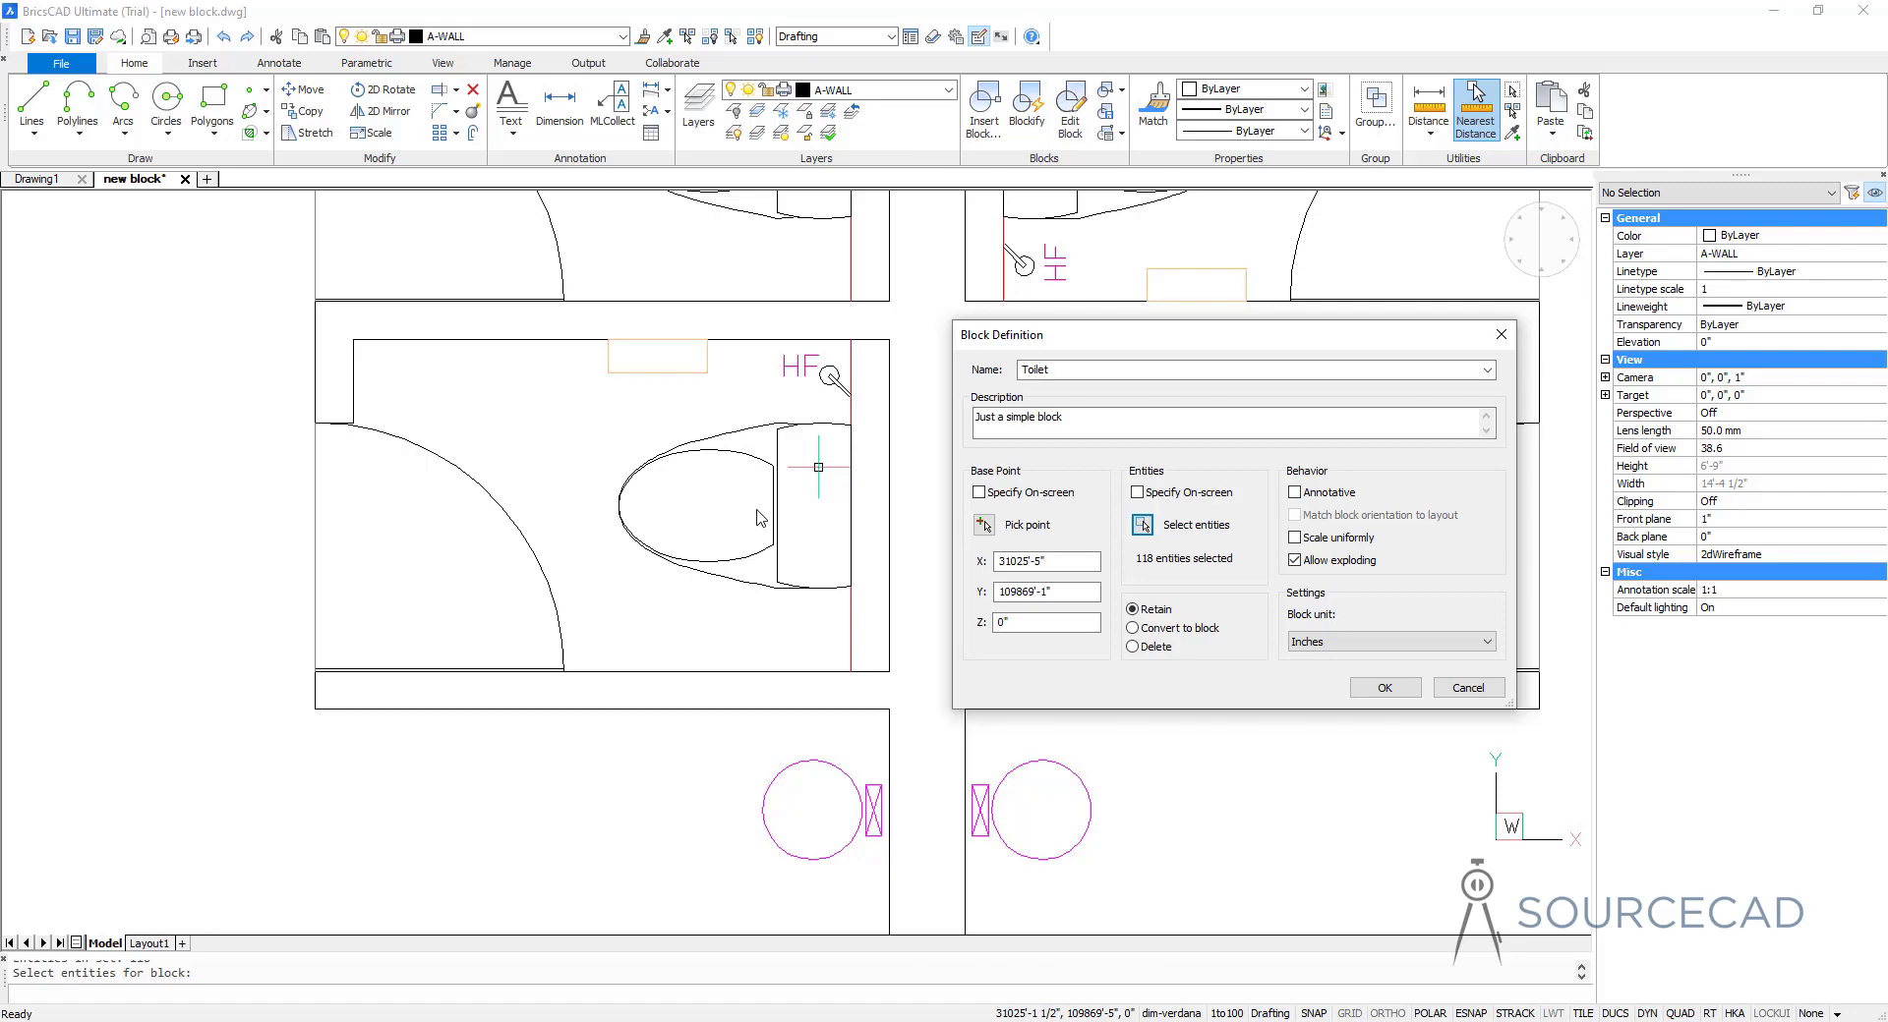
Create the Toilet block with its source entities converted to a block, and check the toilet in the drawing
left_click(1146, 637)
left_click(1388, 688)
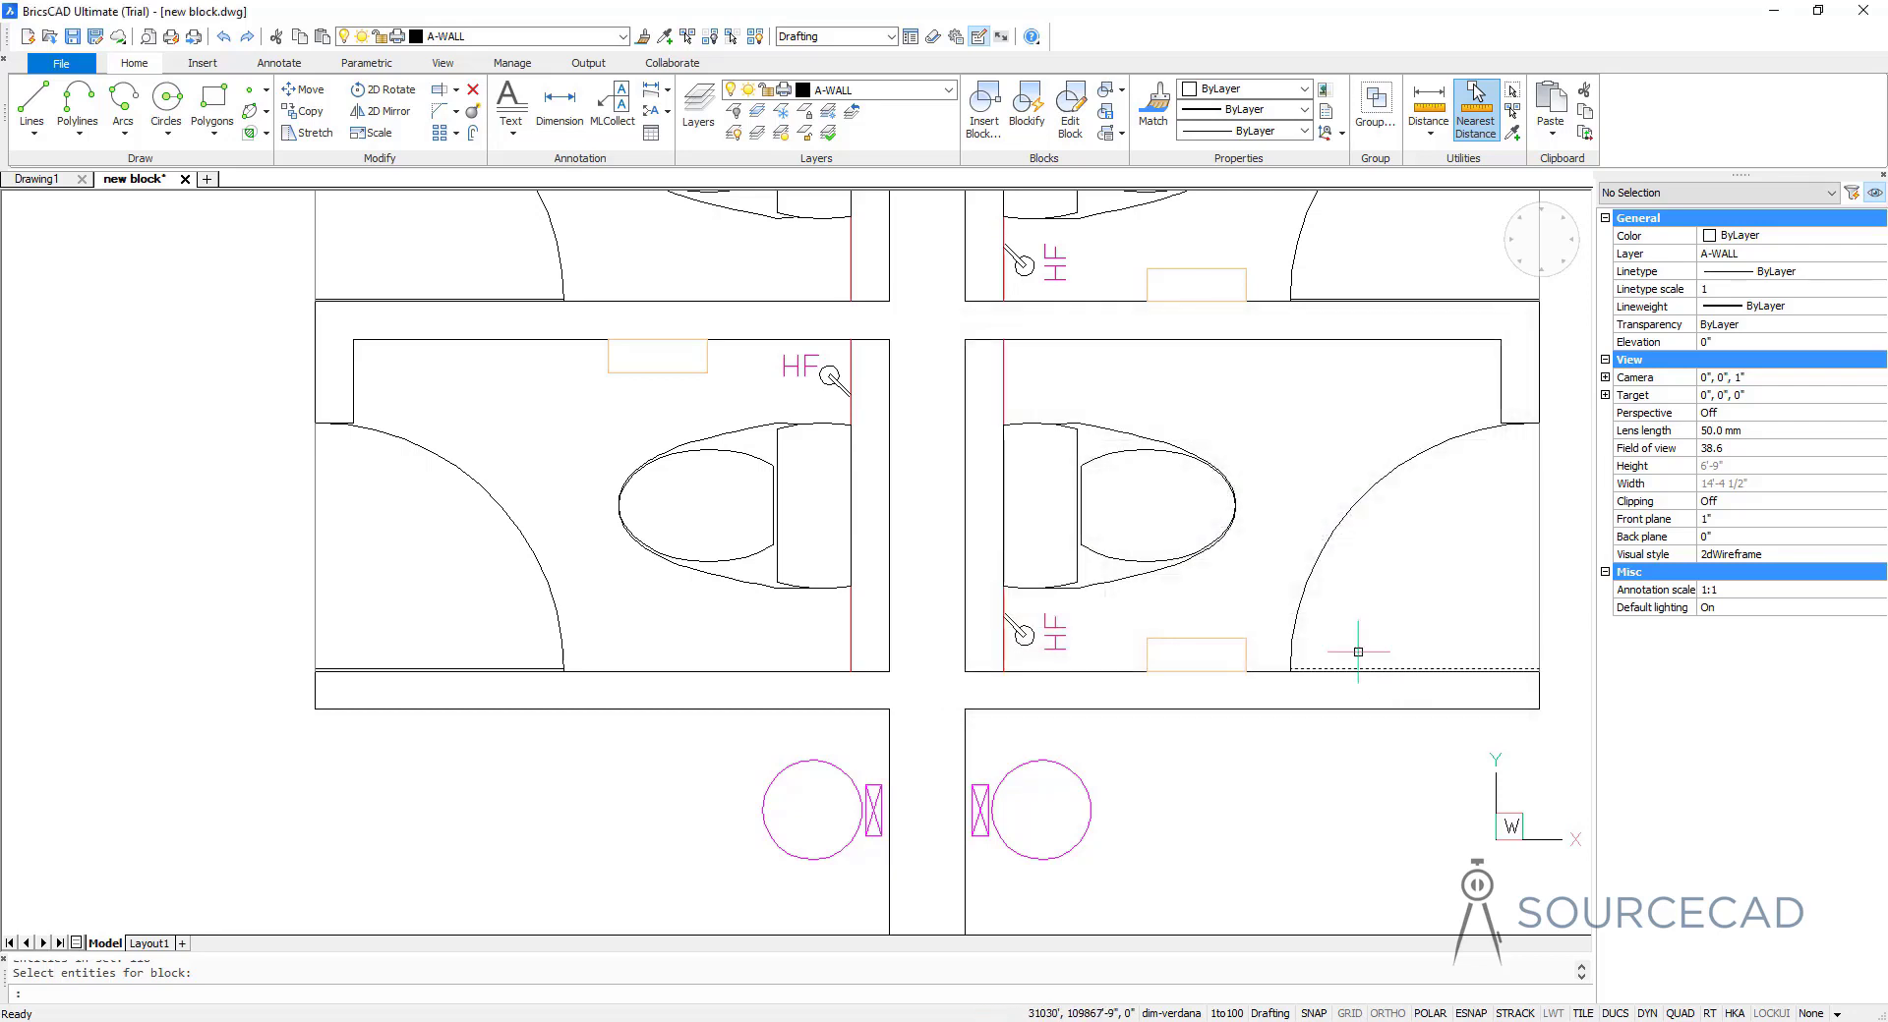
left_click(759, 460)
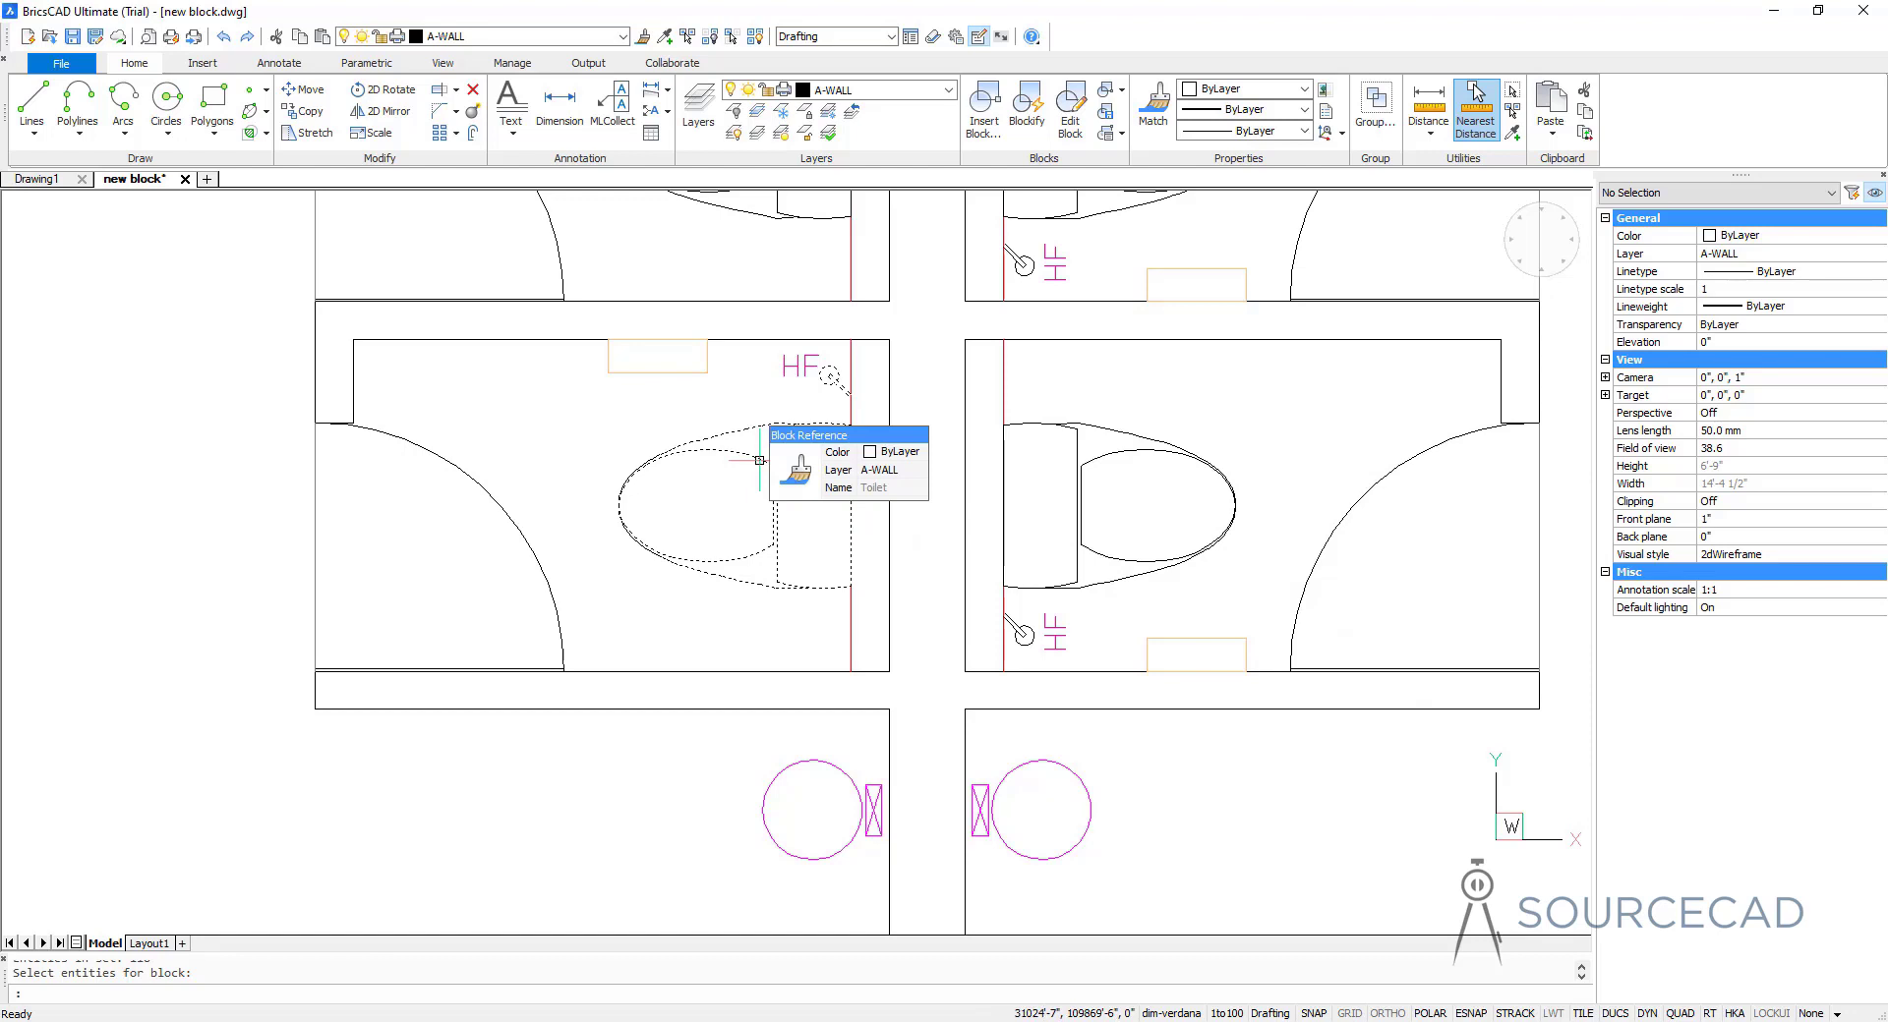
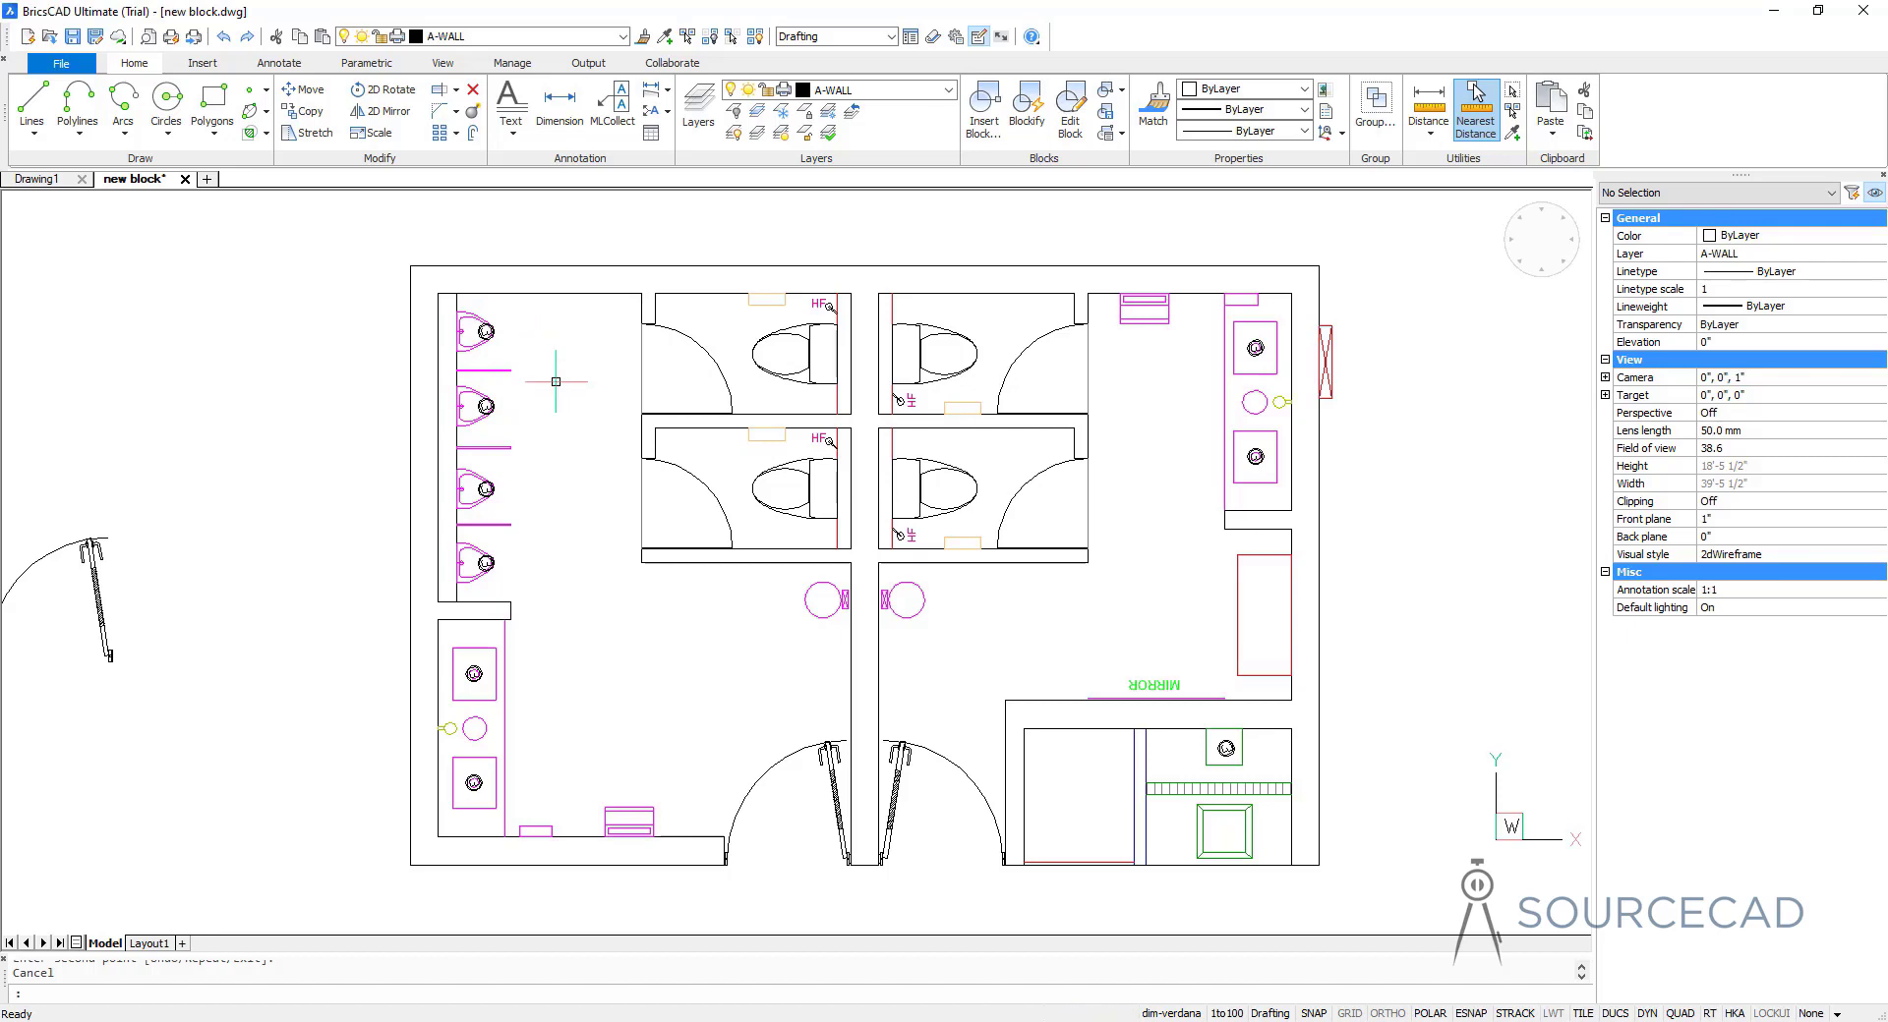
Blockify the lowest wall urinal across the entire drawing, with the insertion point at the middle of its back edge, and check the other urinals
left_click(1028, 104)
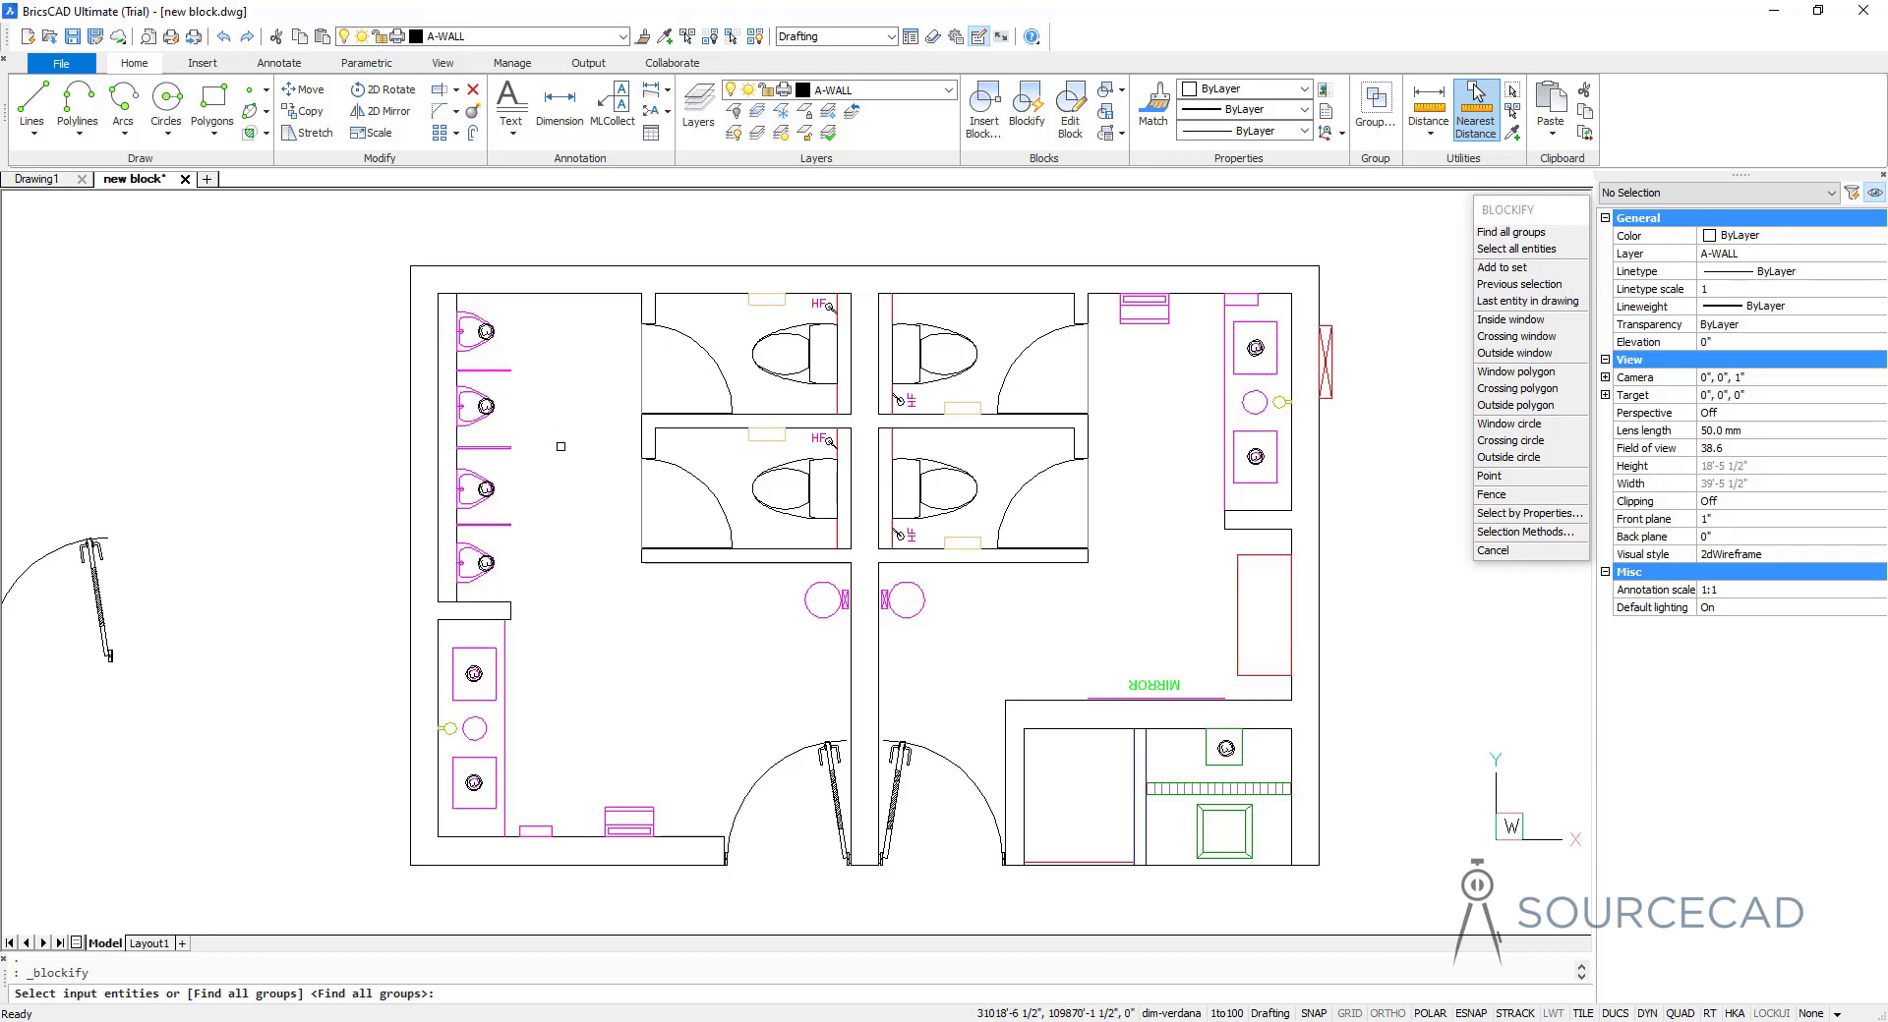
scroll(531, 452, "up", 4)
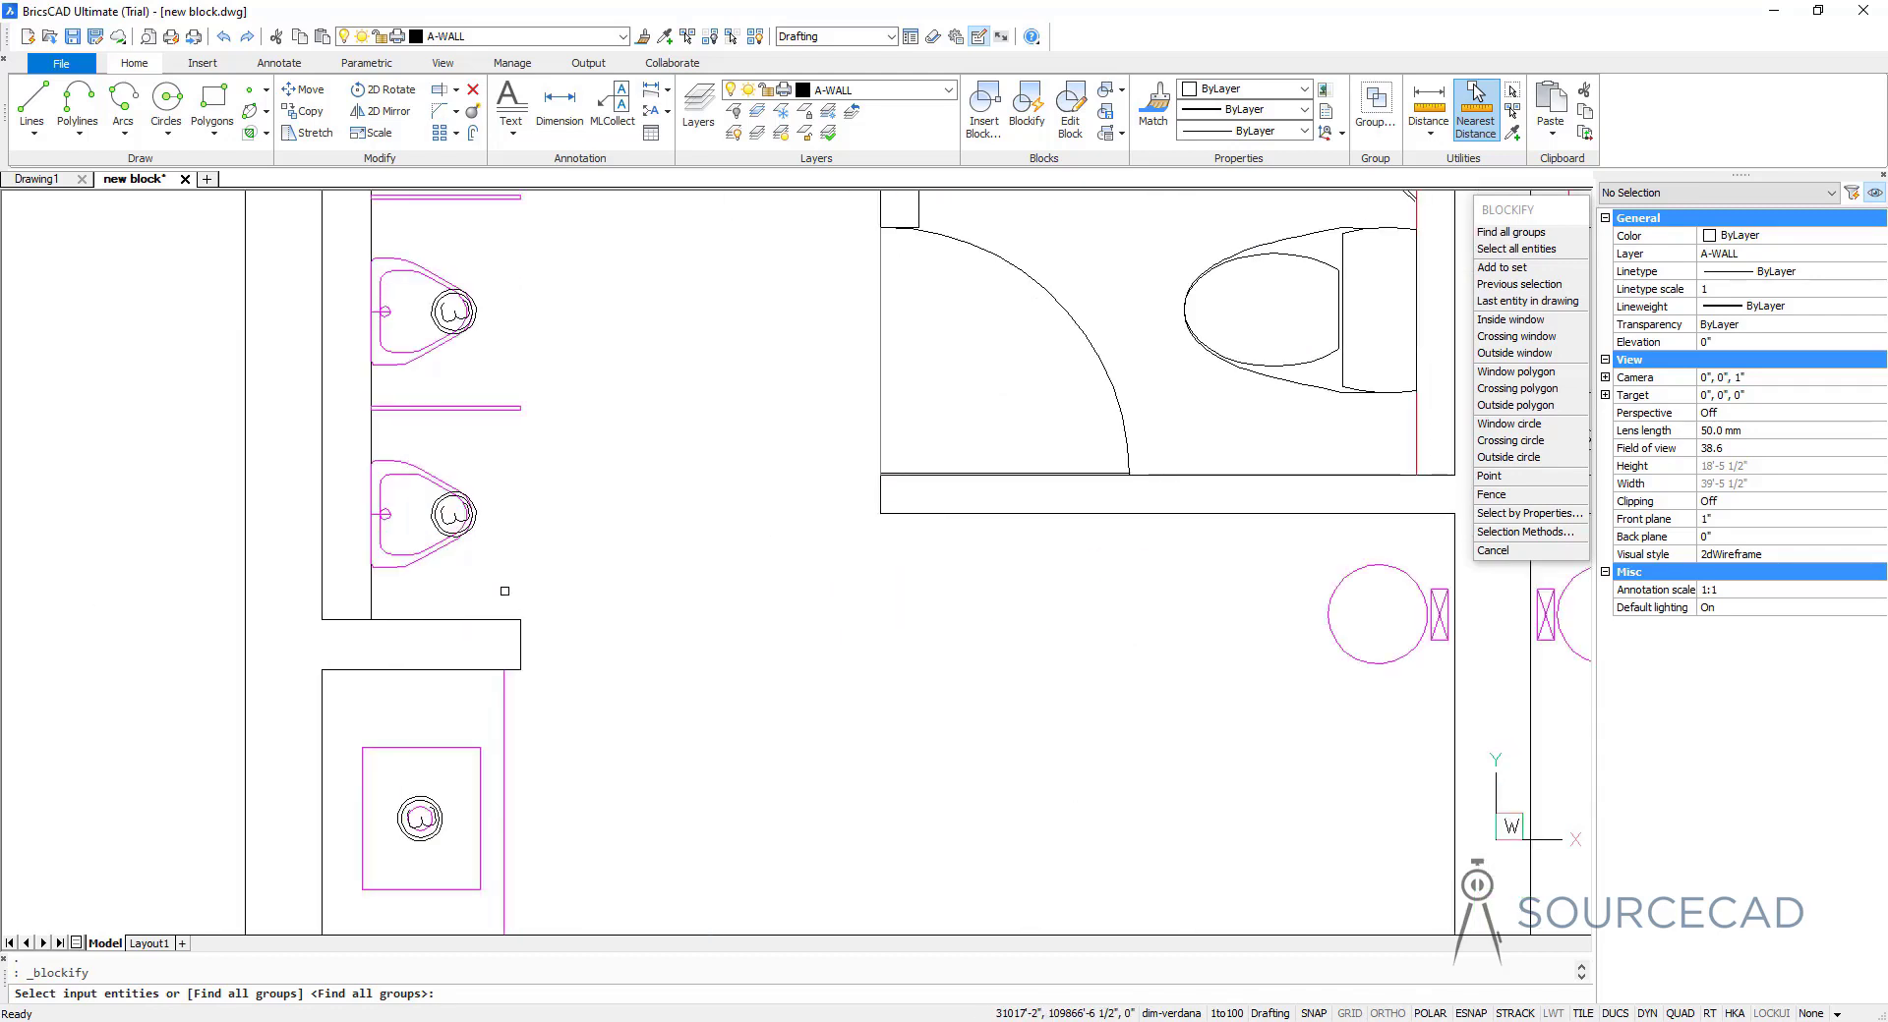
left_click(344, 446)
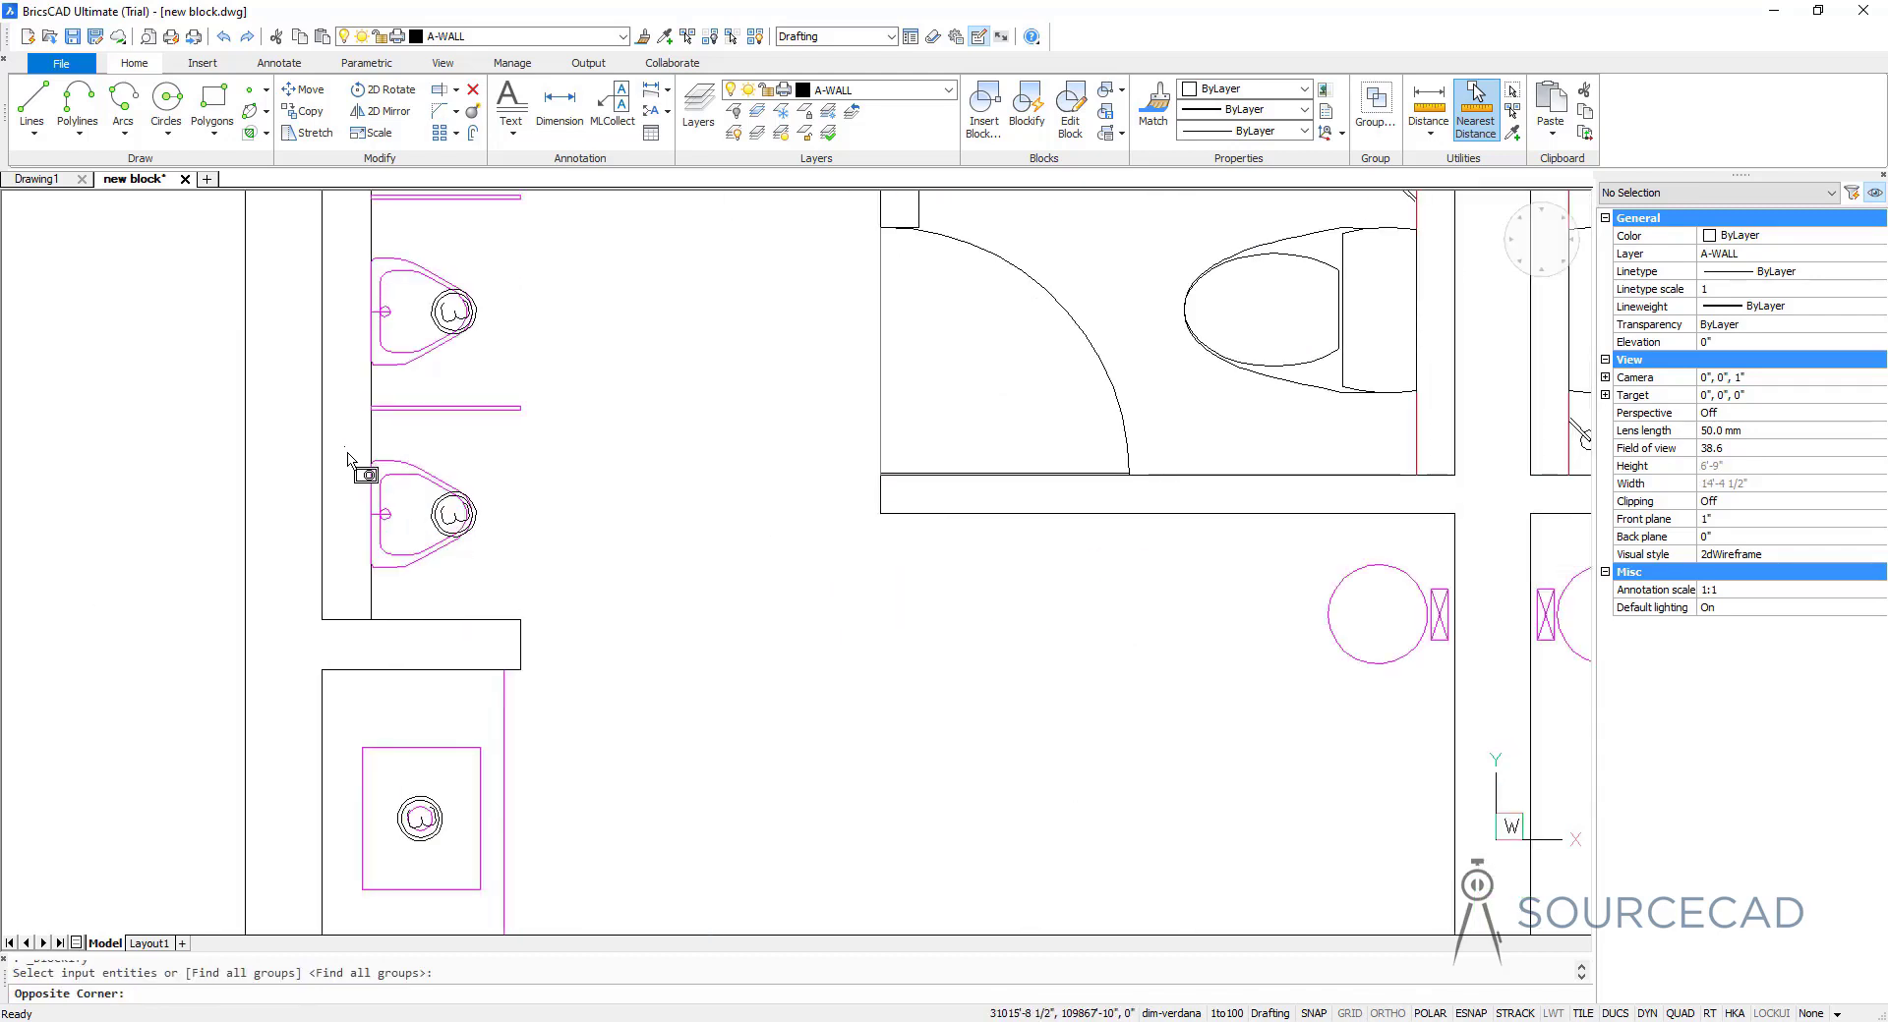
left_click(500, 580)
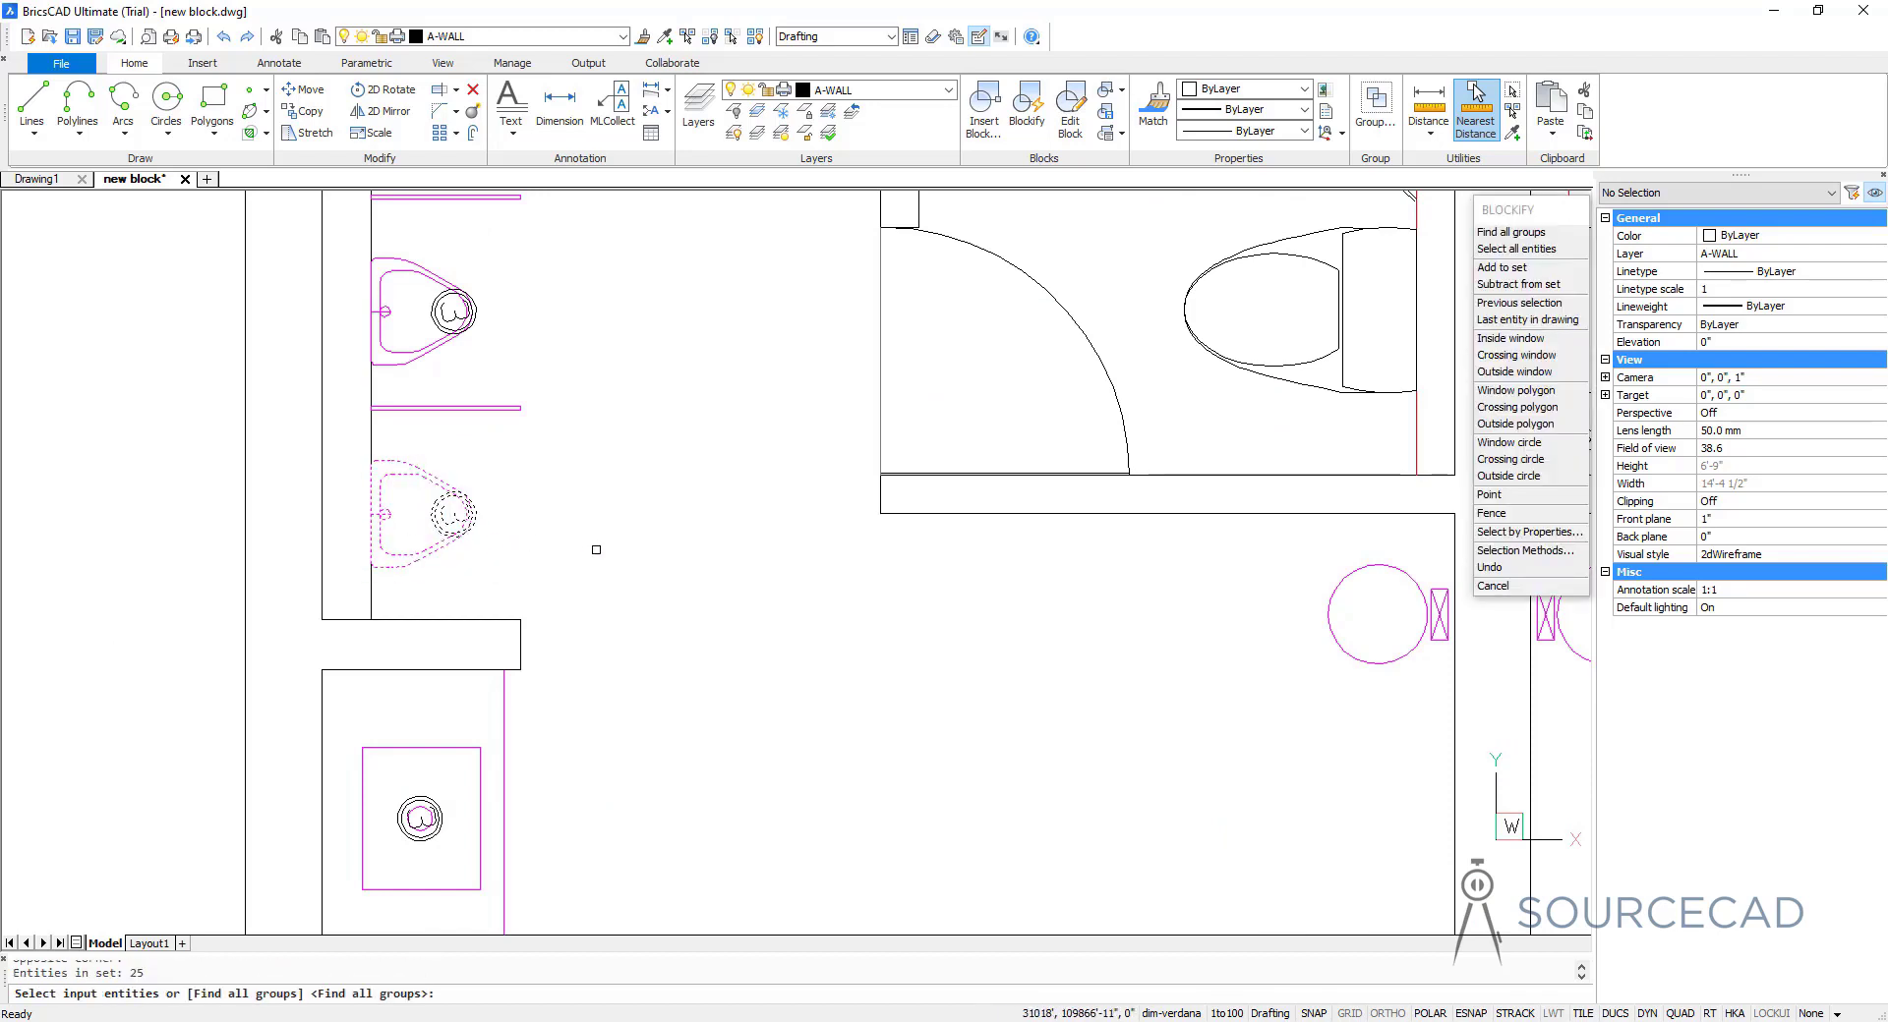
key("Return")
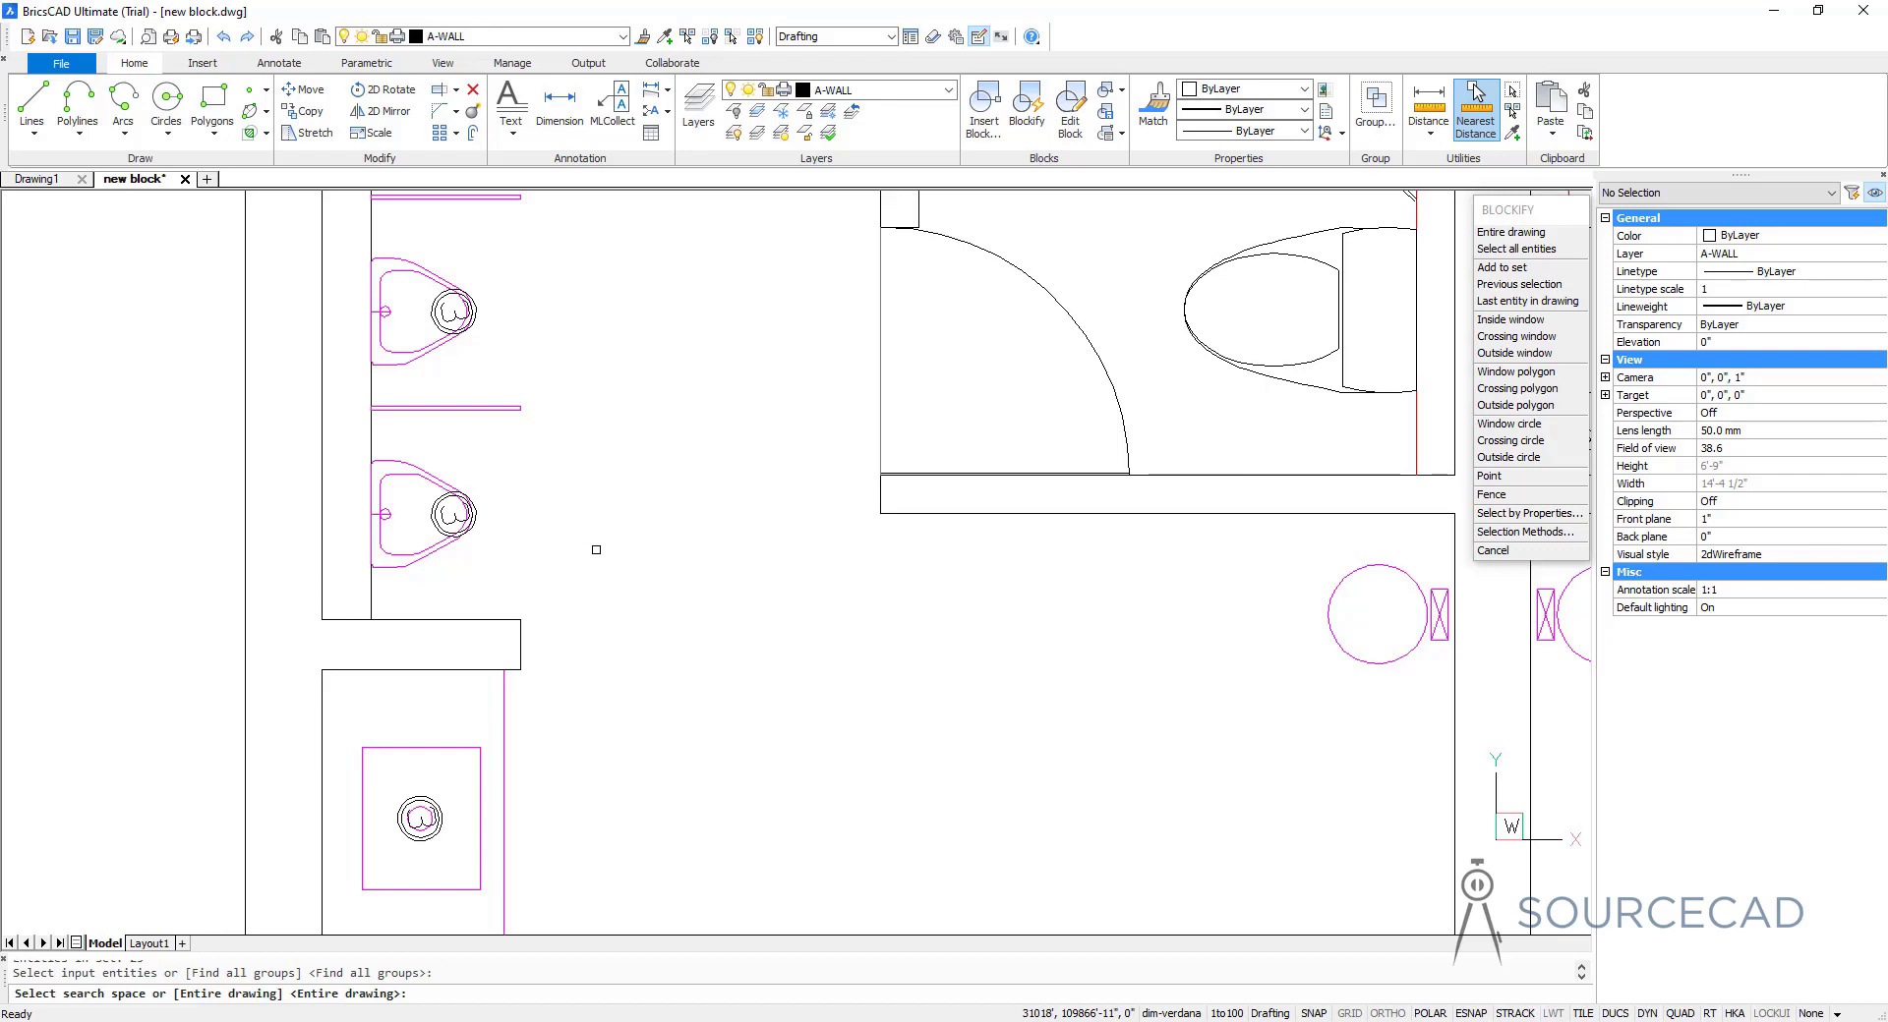
key("Return")
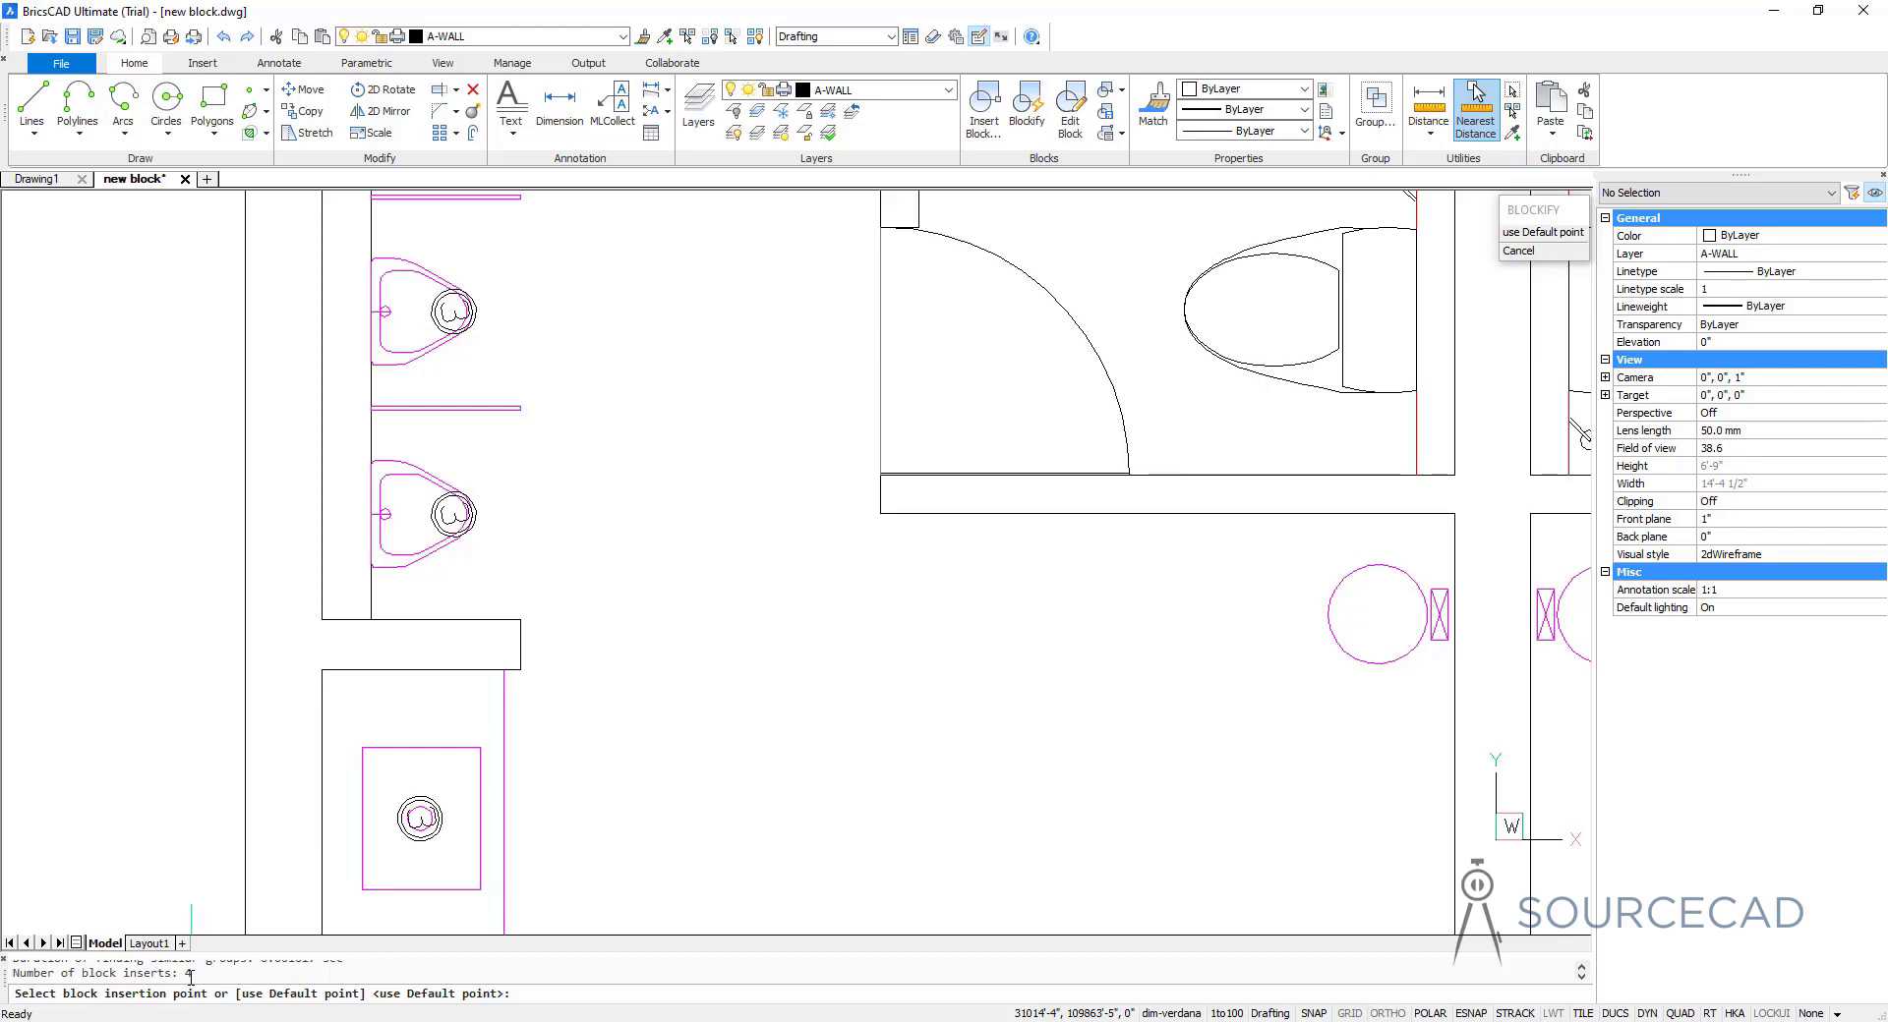
left_click(370, 514)
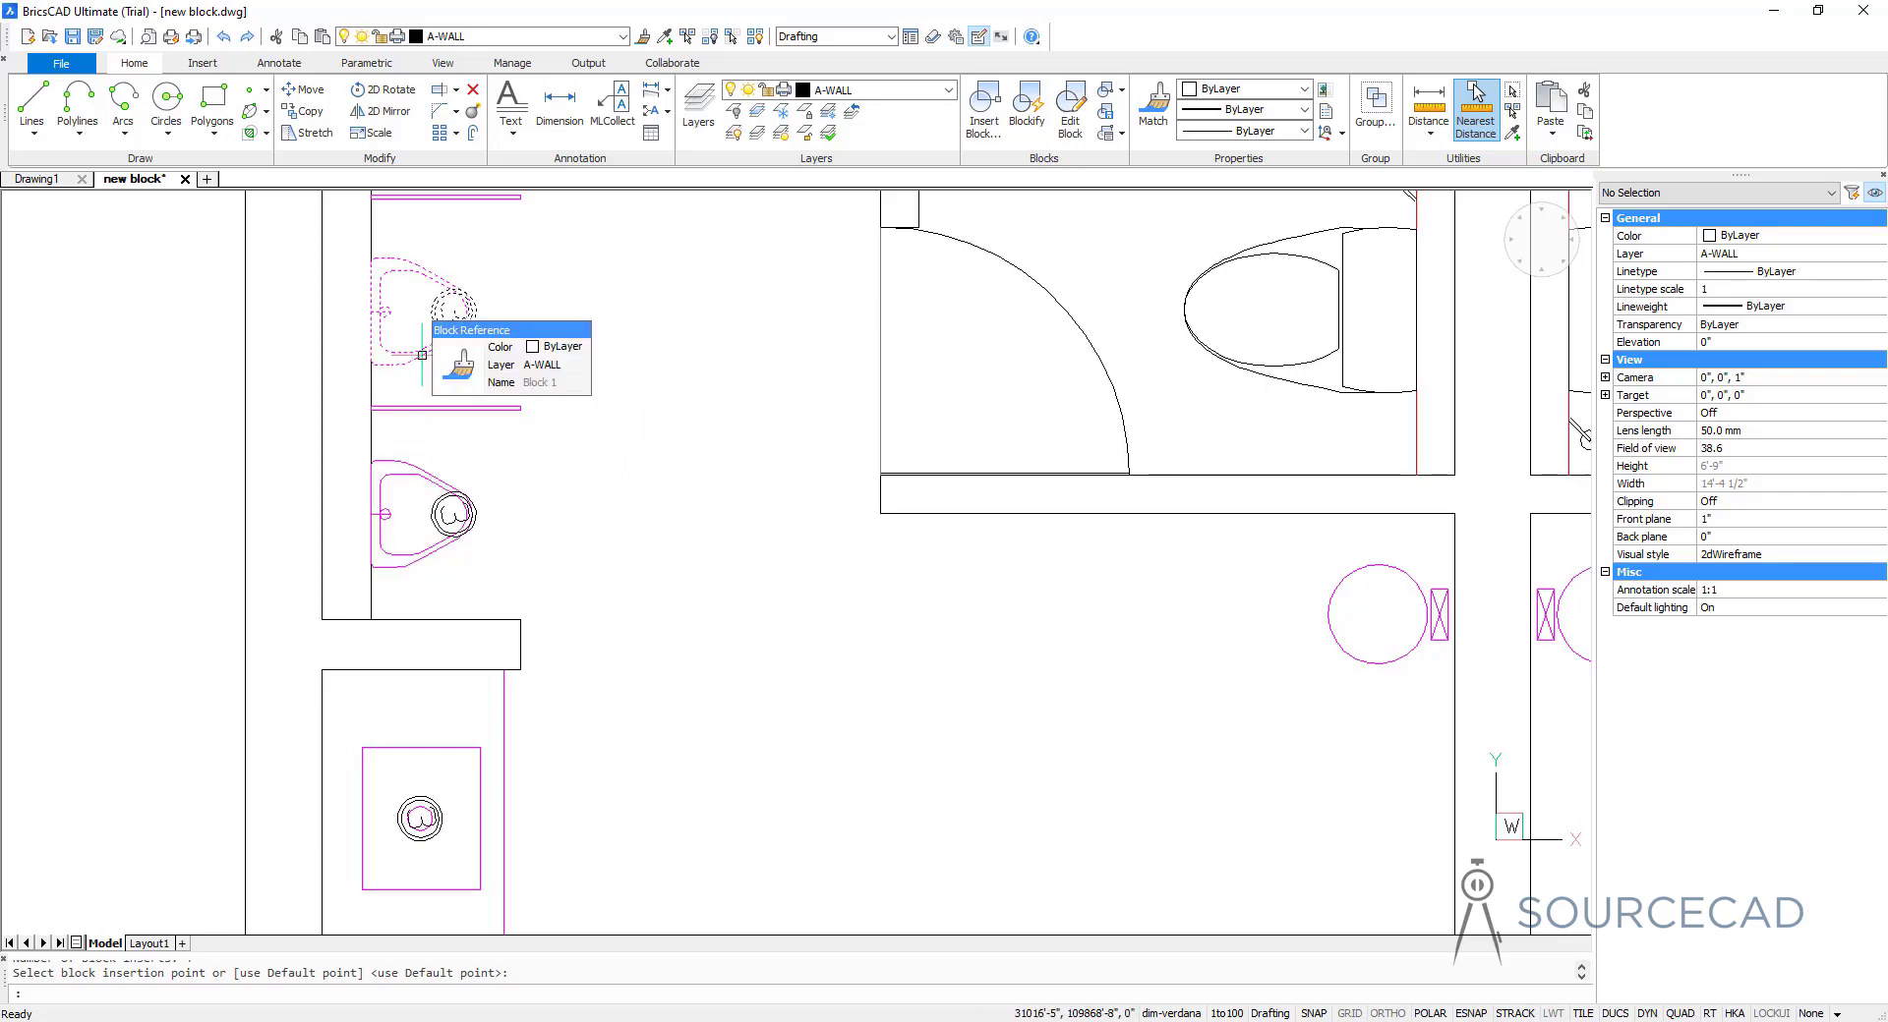
middle_click_drag(422, 355, 396, 542)
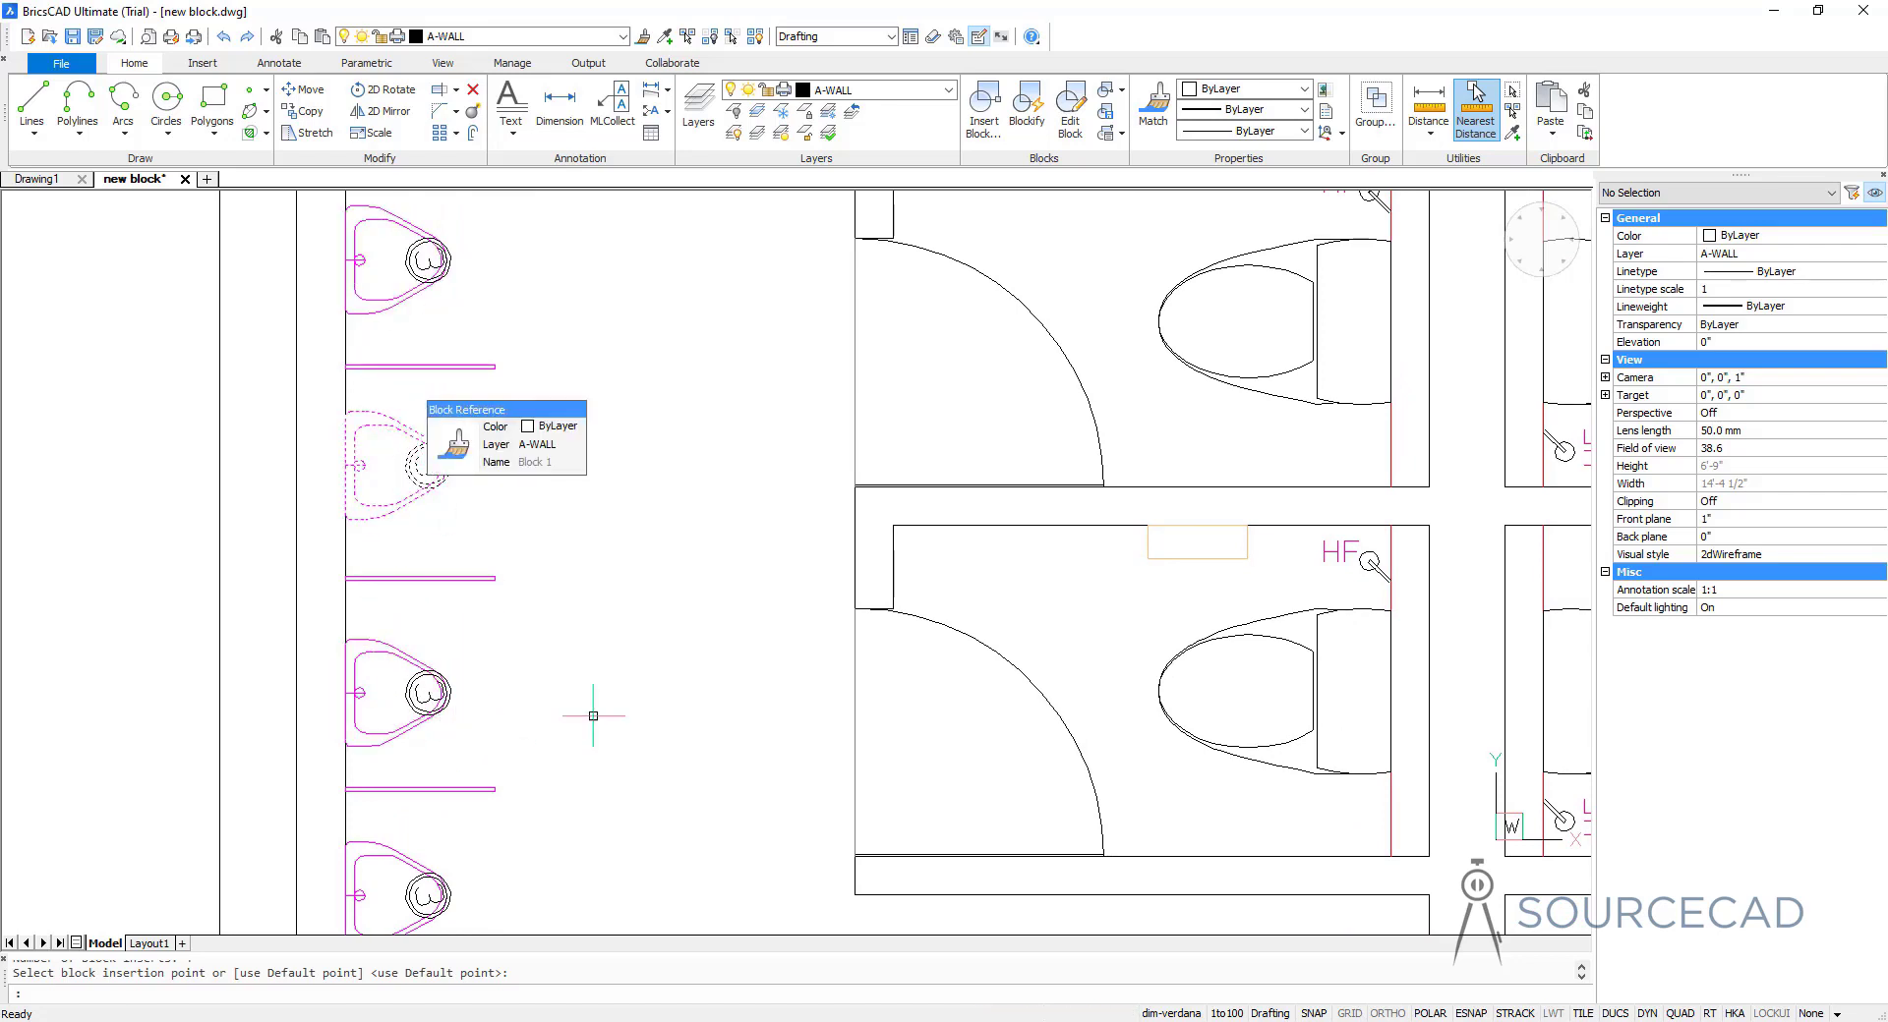
Open the drawing's list of block definitions and preview the pasted door block, Block 1 and Toilet
scroll(594, 716, "down", 5)
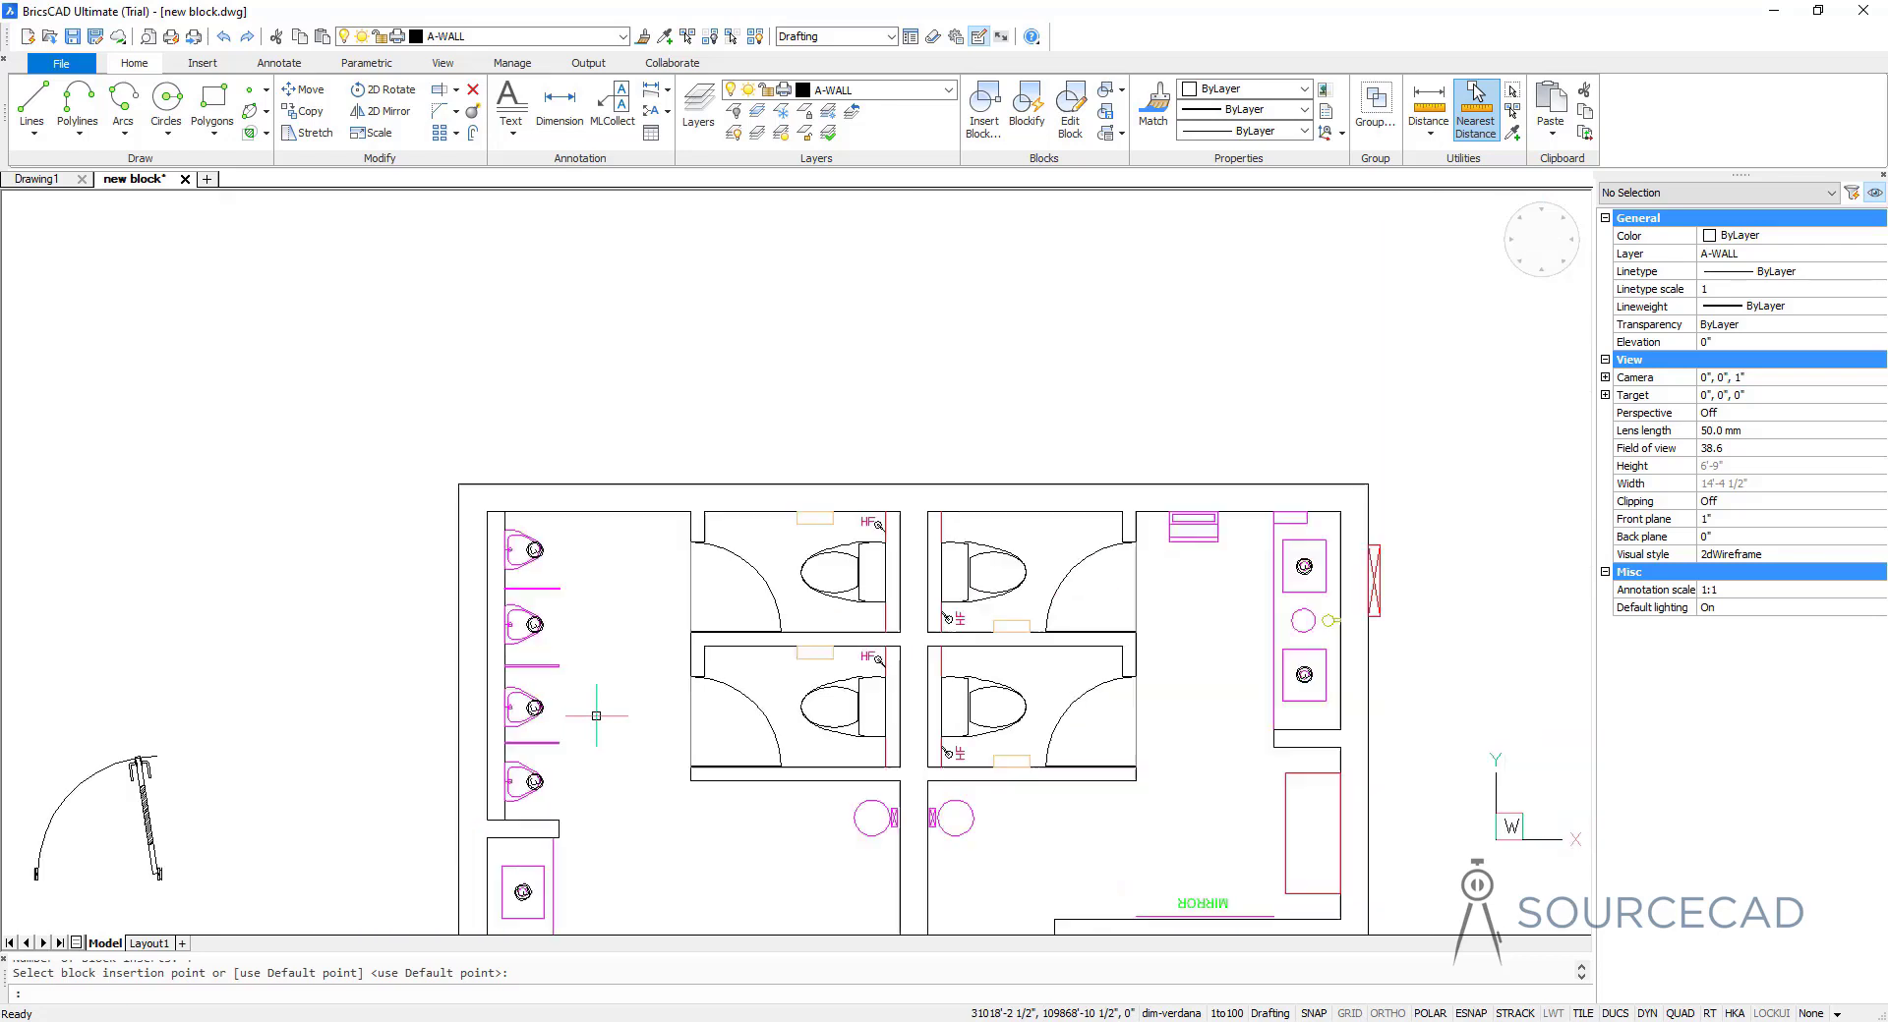
scroll(596, 716, "down", 3)
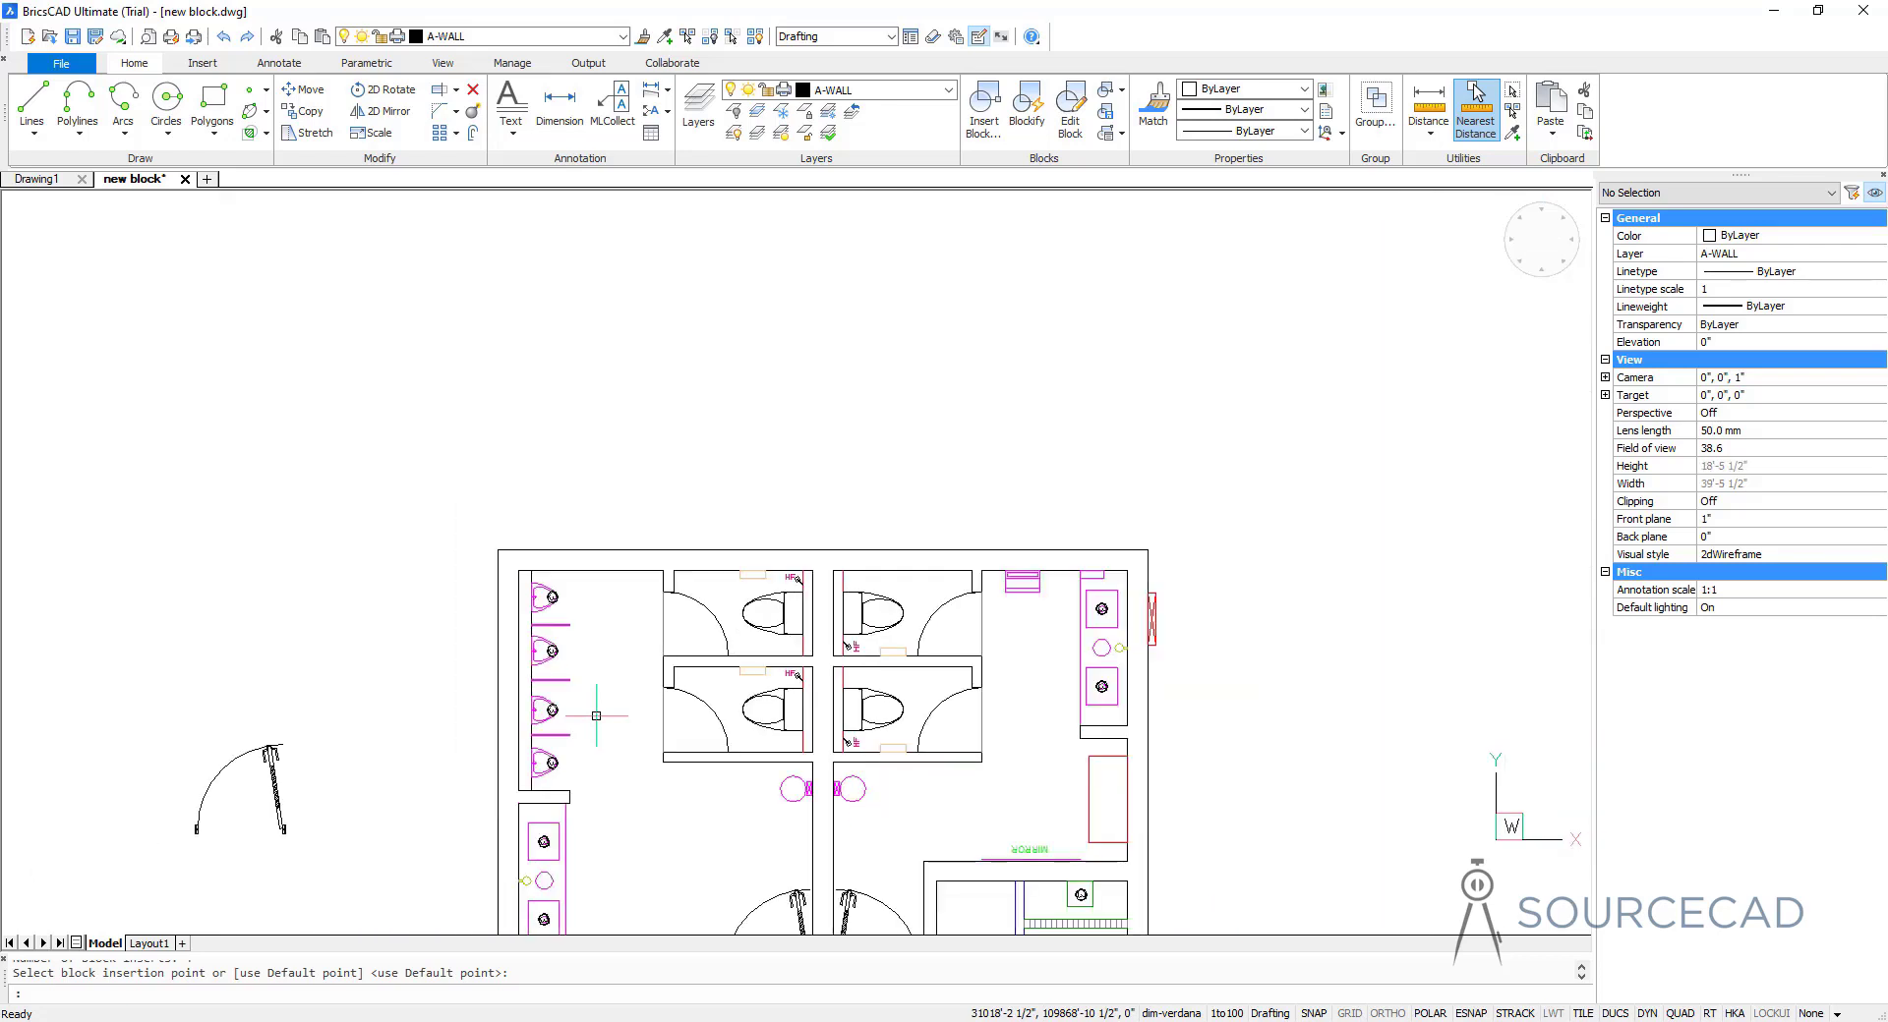
middle_click_drag(596, 716, 590, 573)
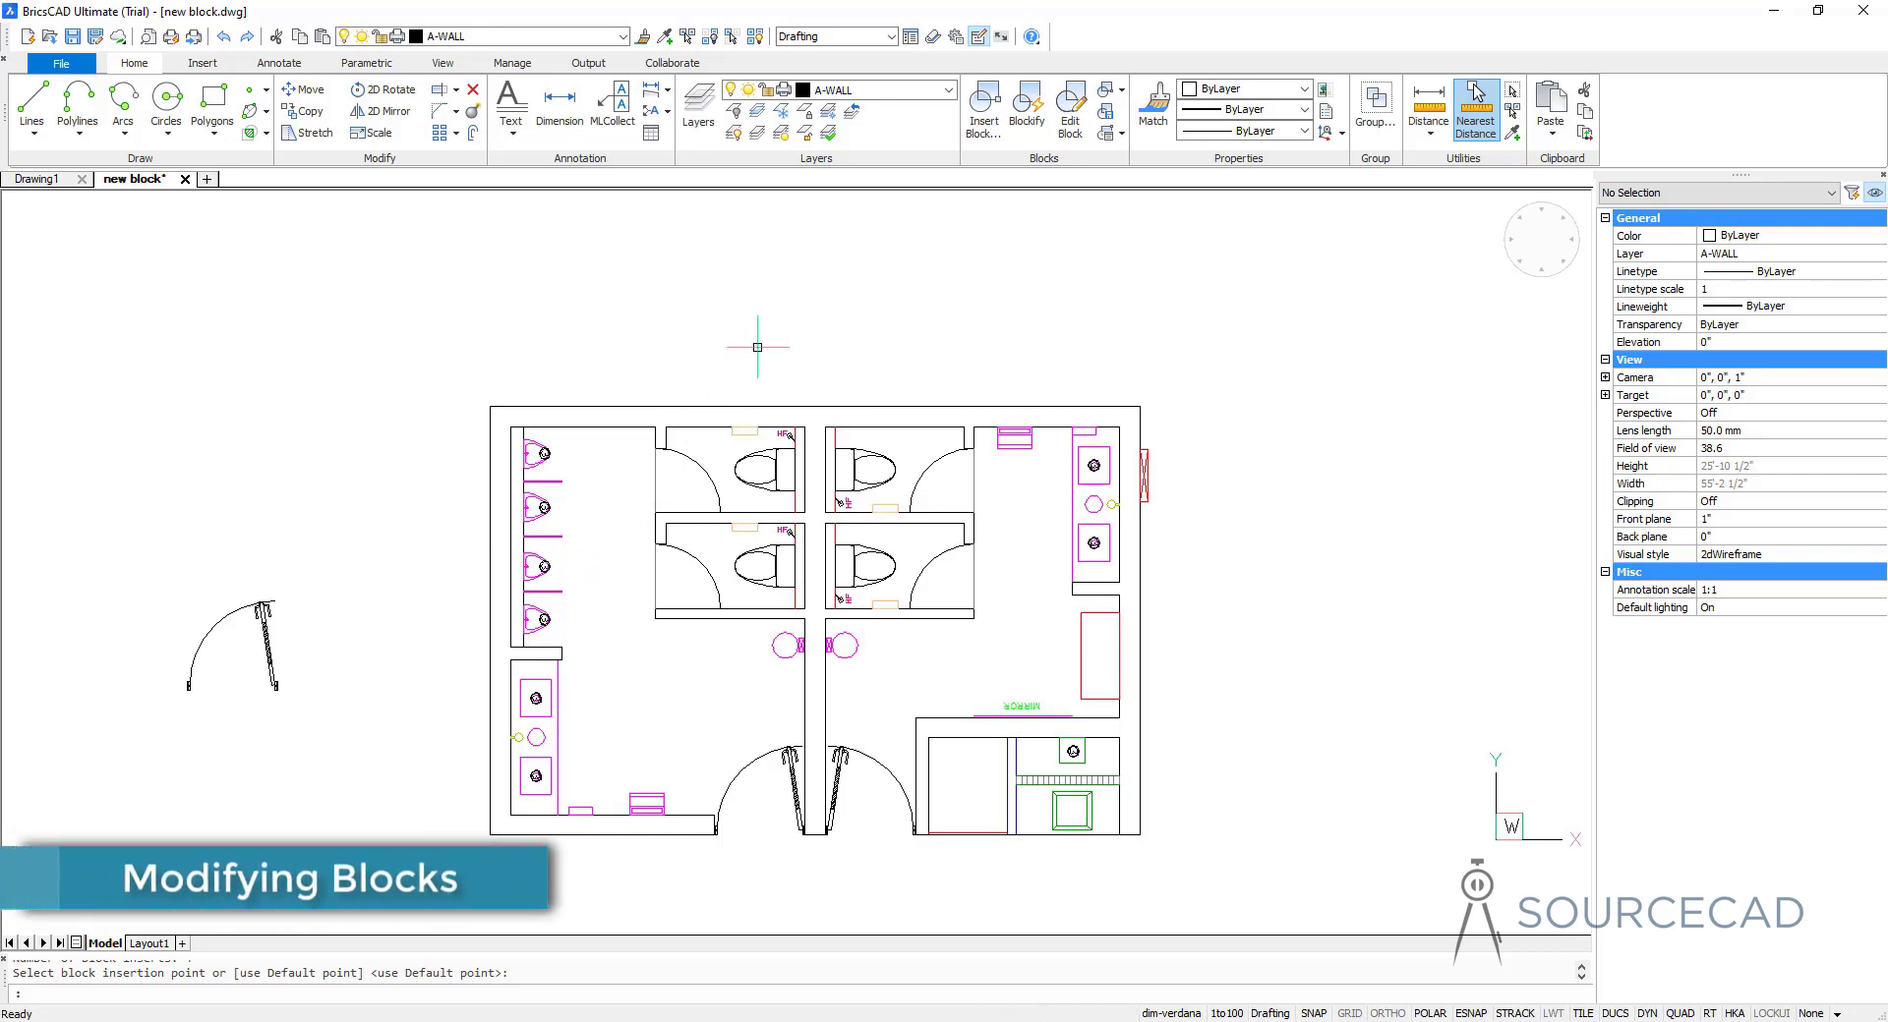
left_click(1106, 116)
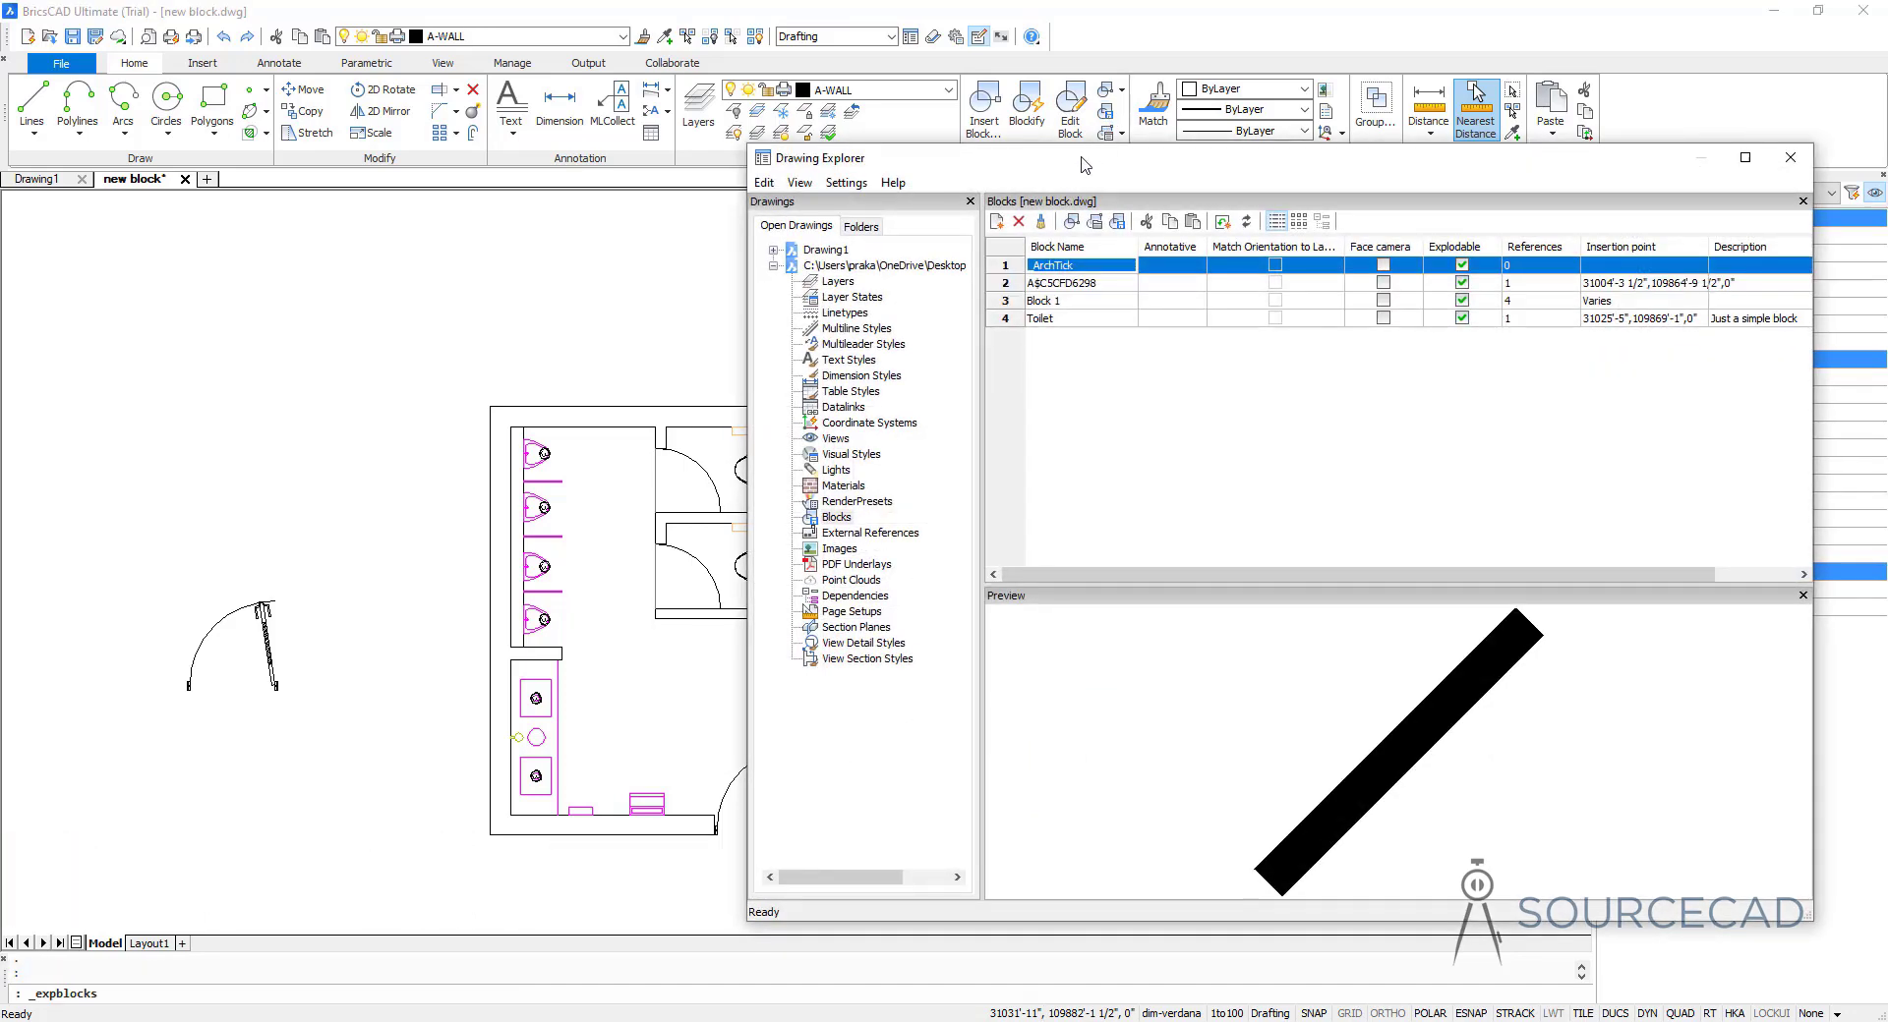
left_click_drag(1085, 164, 886, 148)
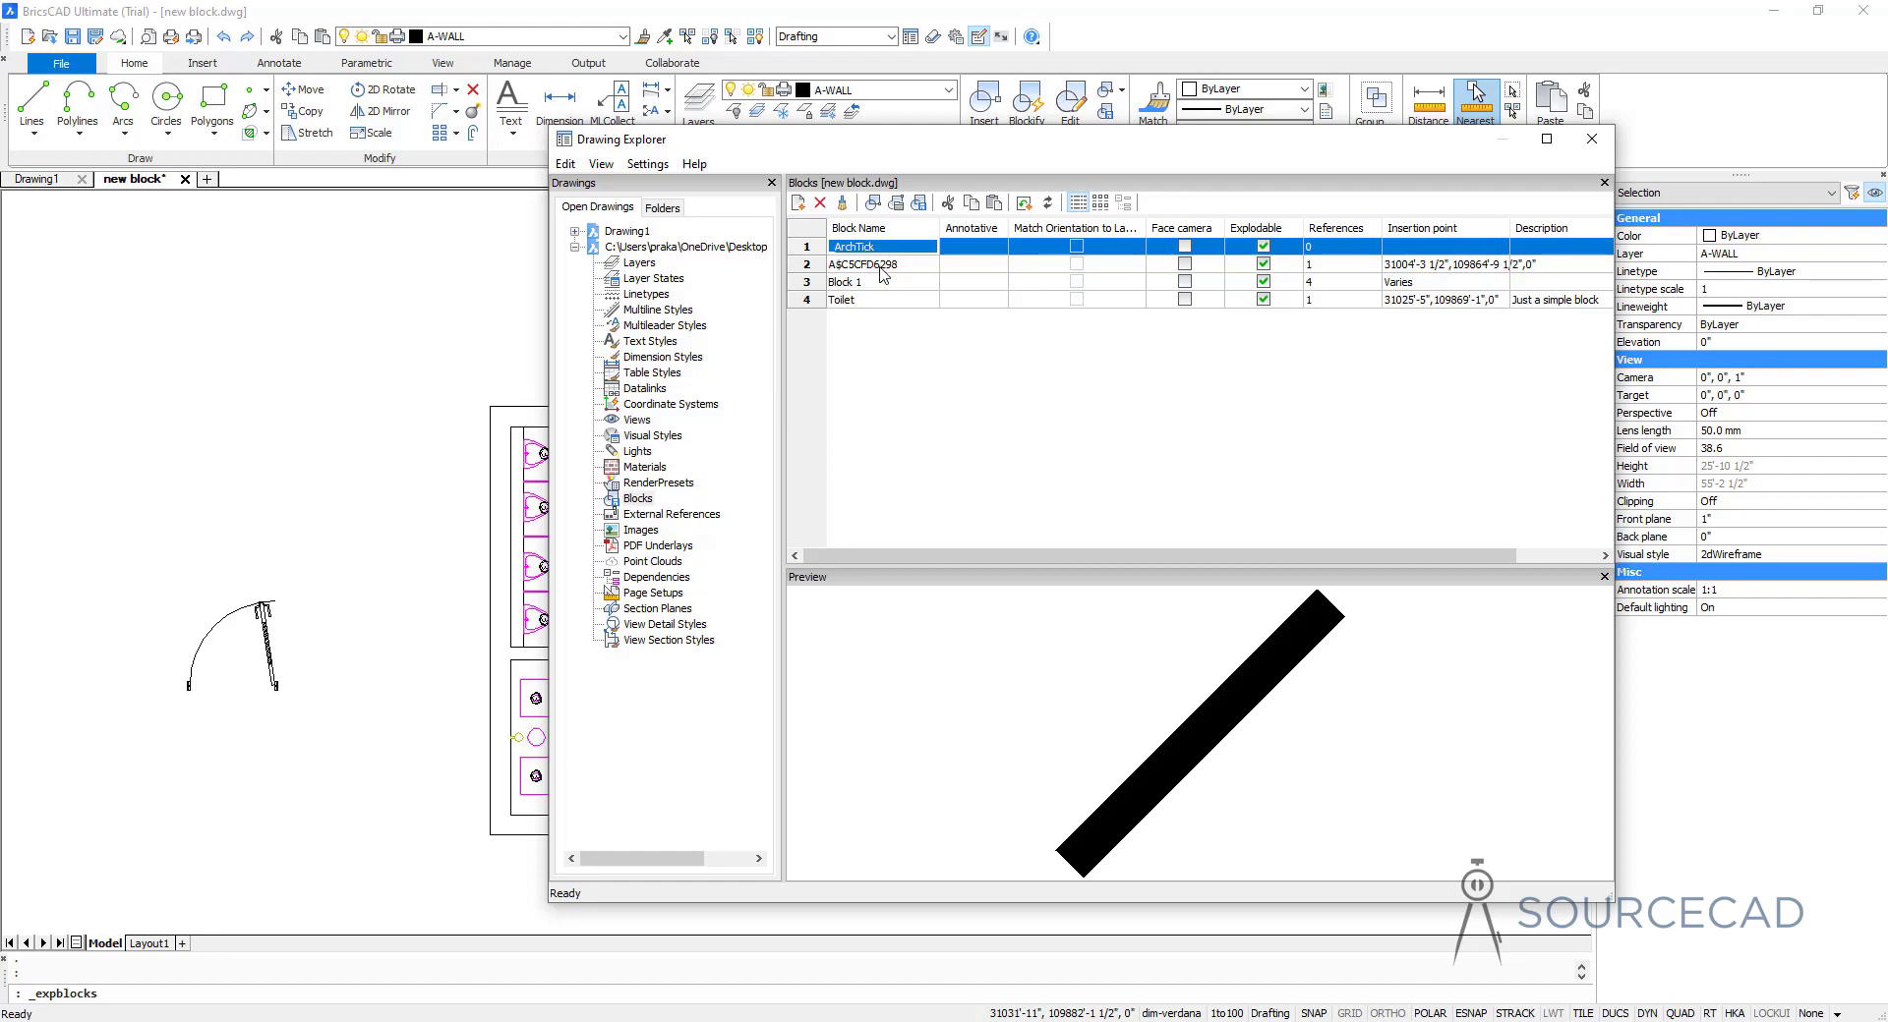
left_click(885, 268)
left_click(886, 283)
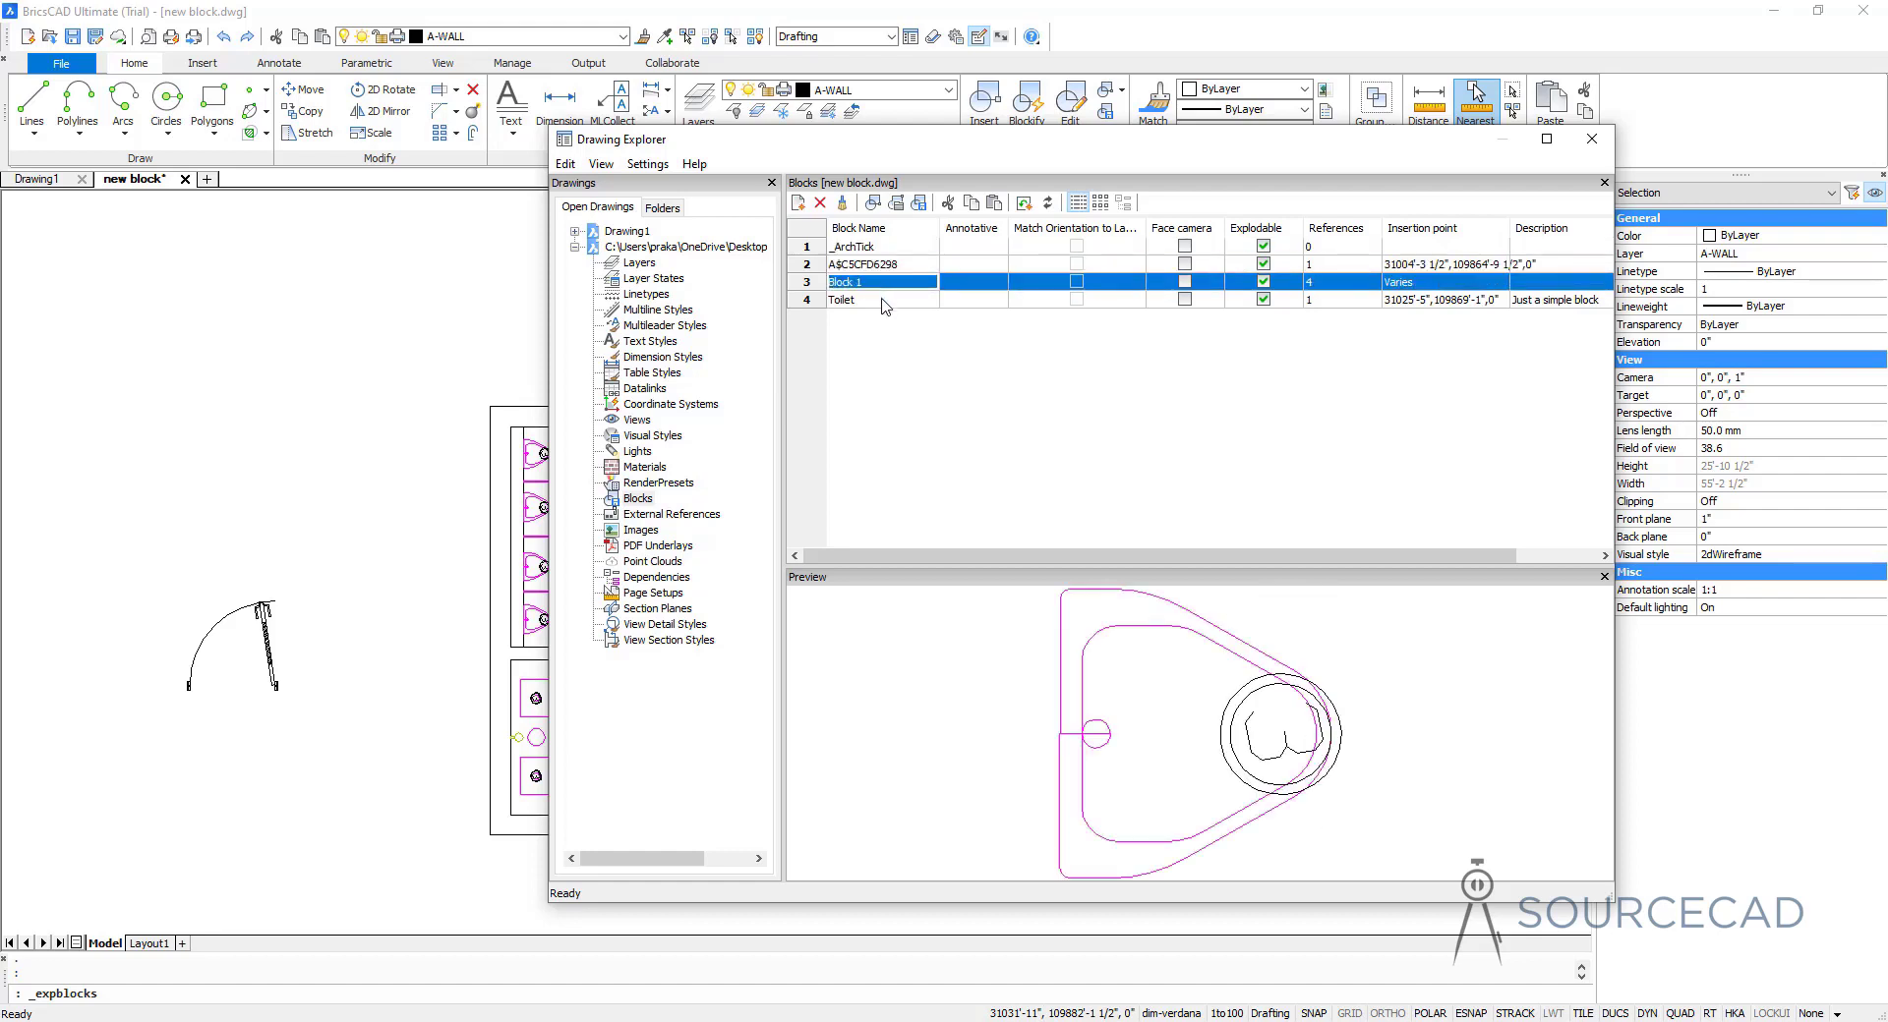
left_click(883, 300)
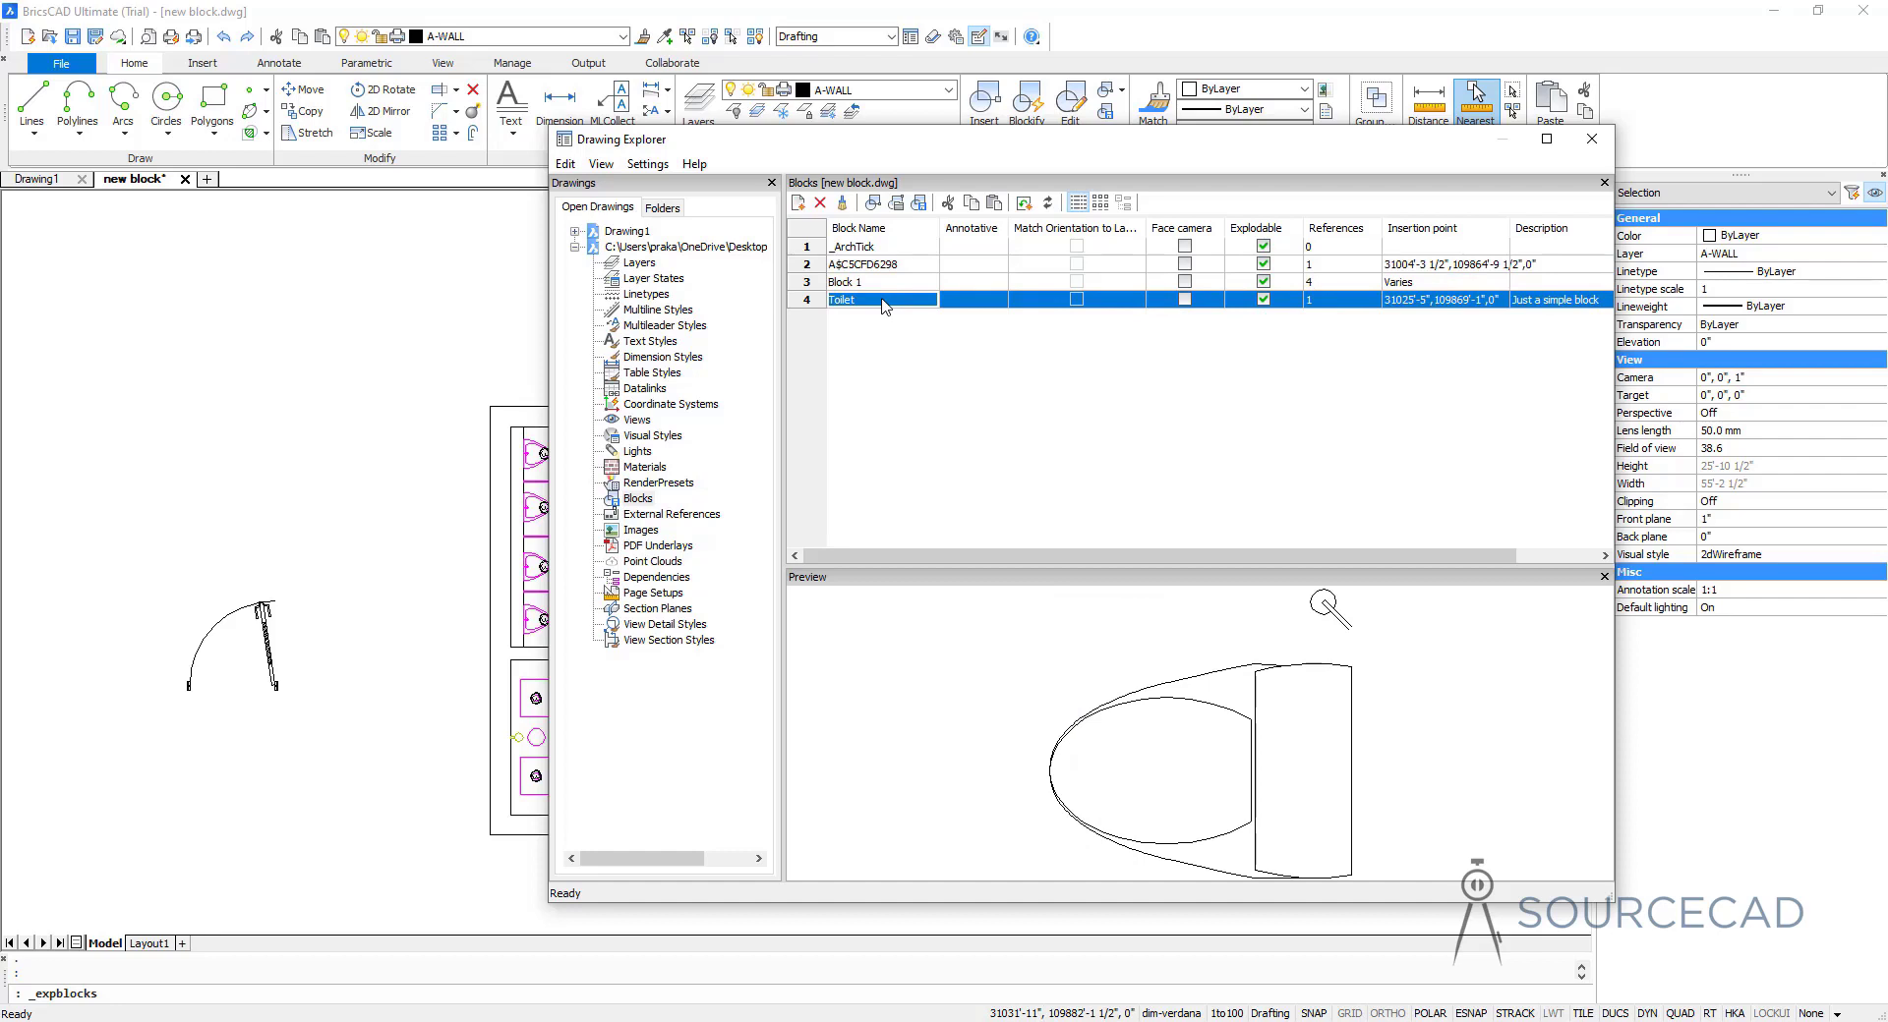
left_click(884, 265)
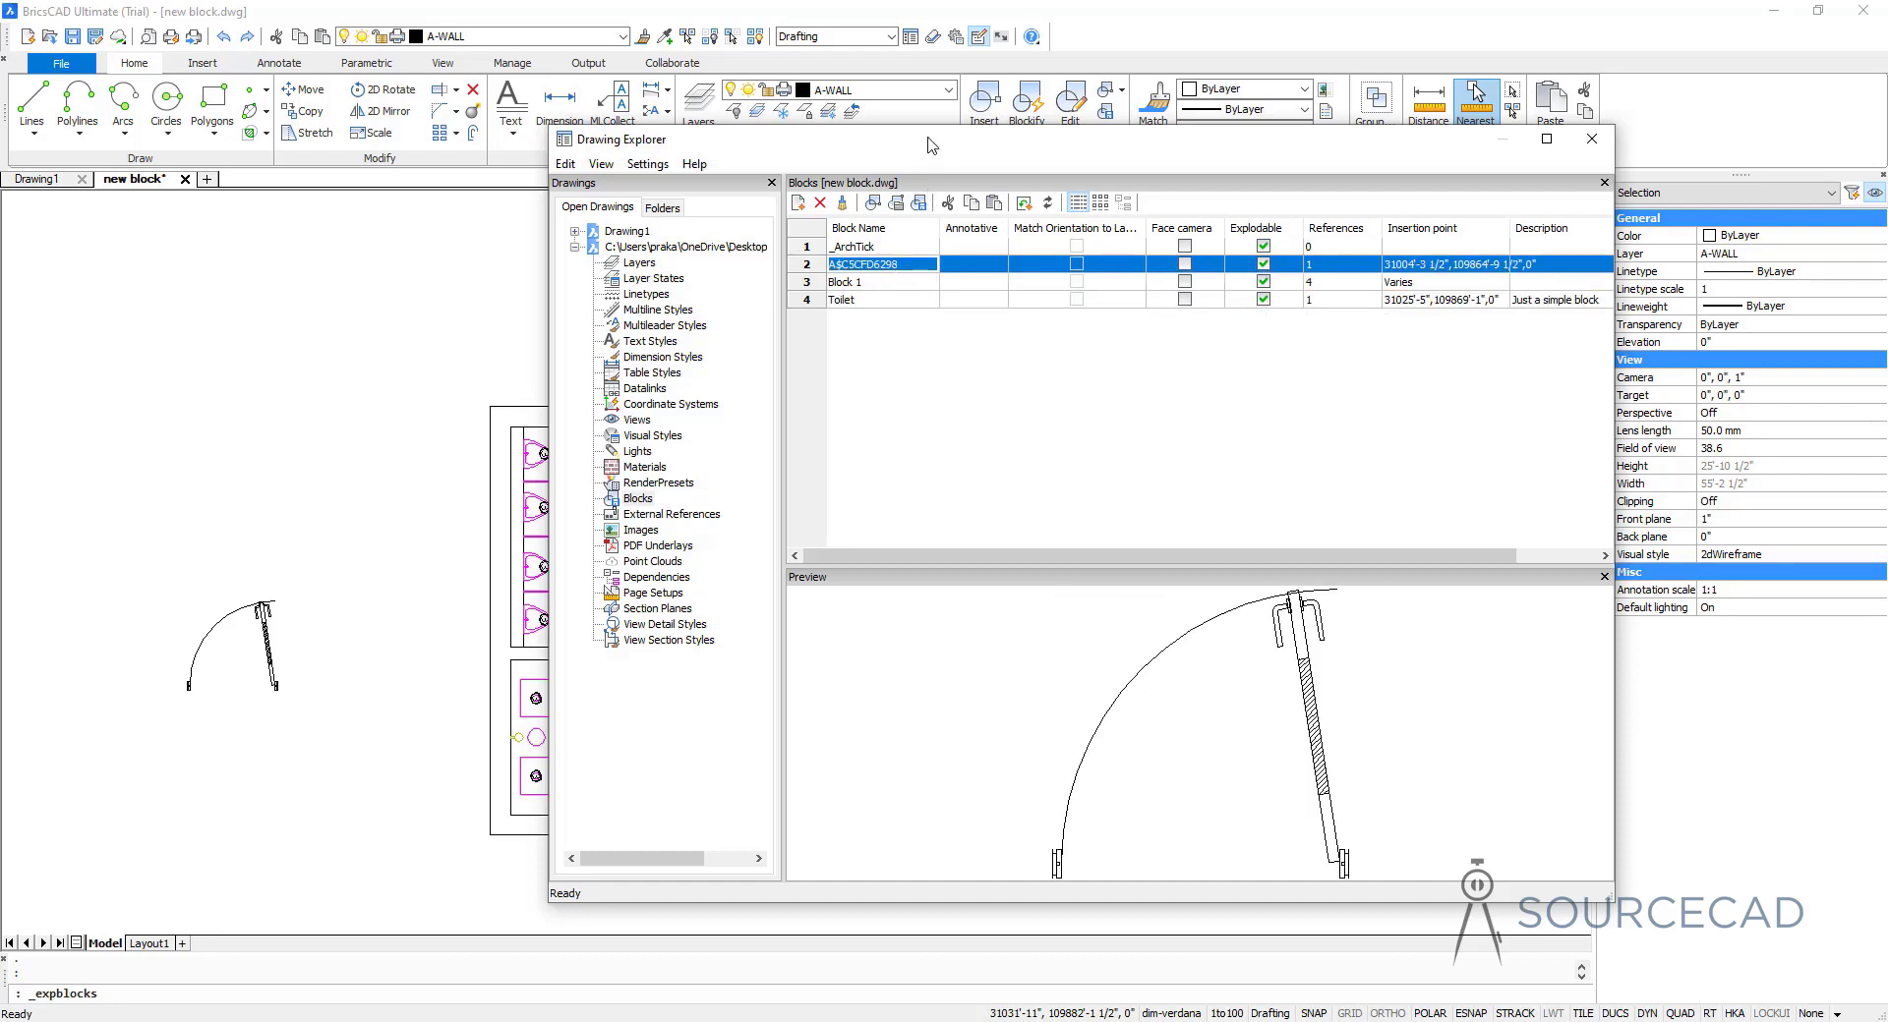
Rename the pasted door's block definition A$C5CFD6298 as Door
left_click_drag(932, 146, 1062, 133)
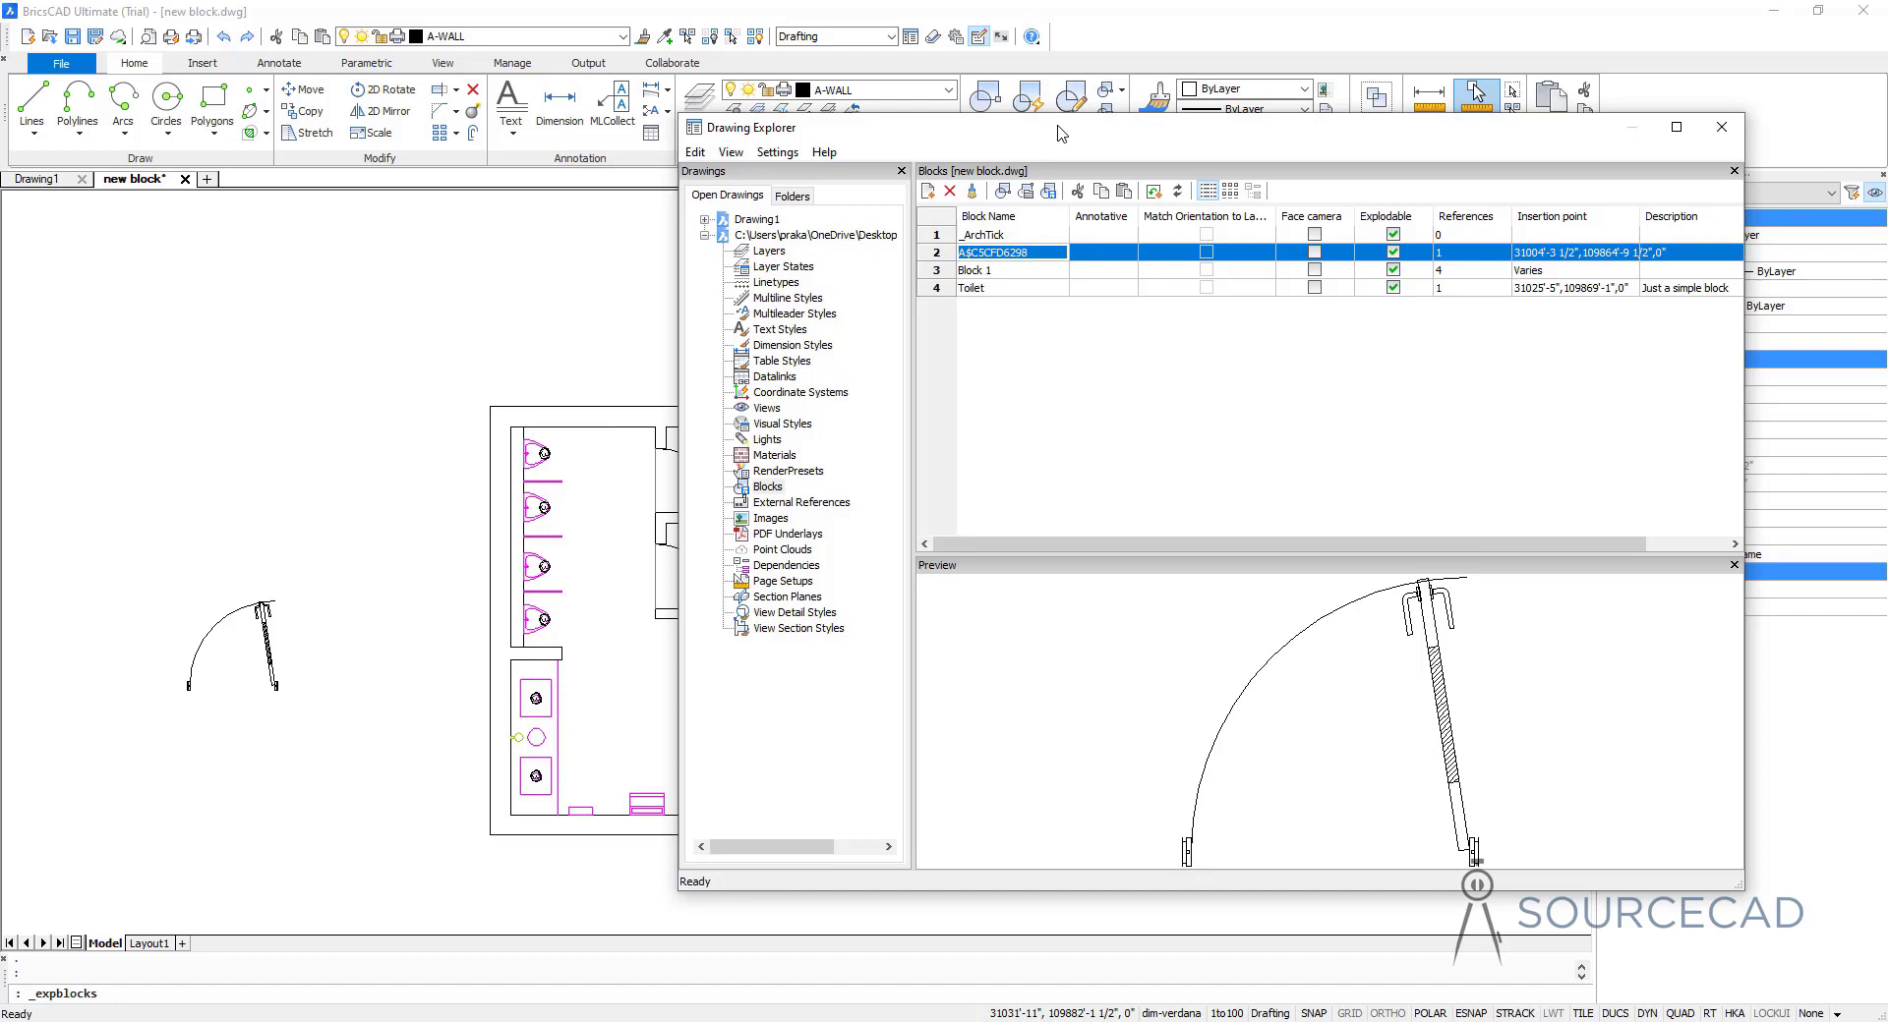
left_click(1031, 255)
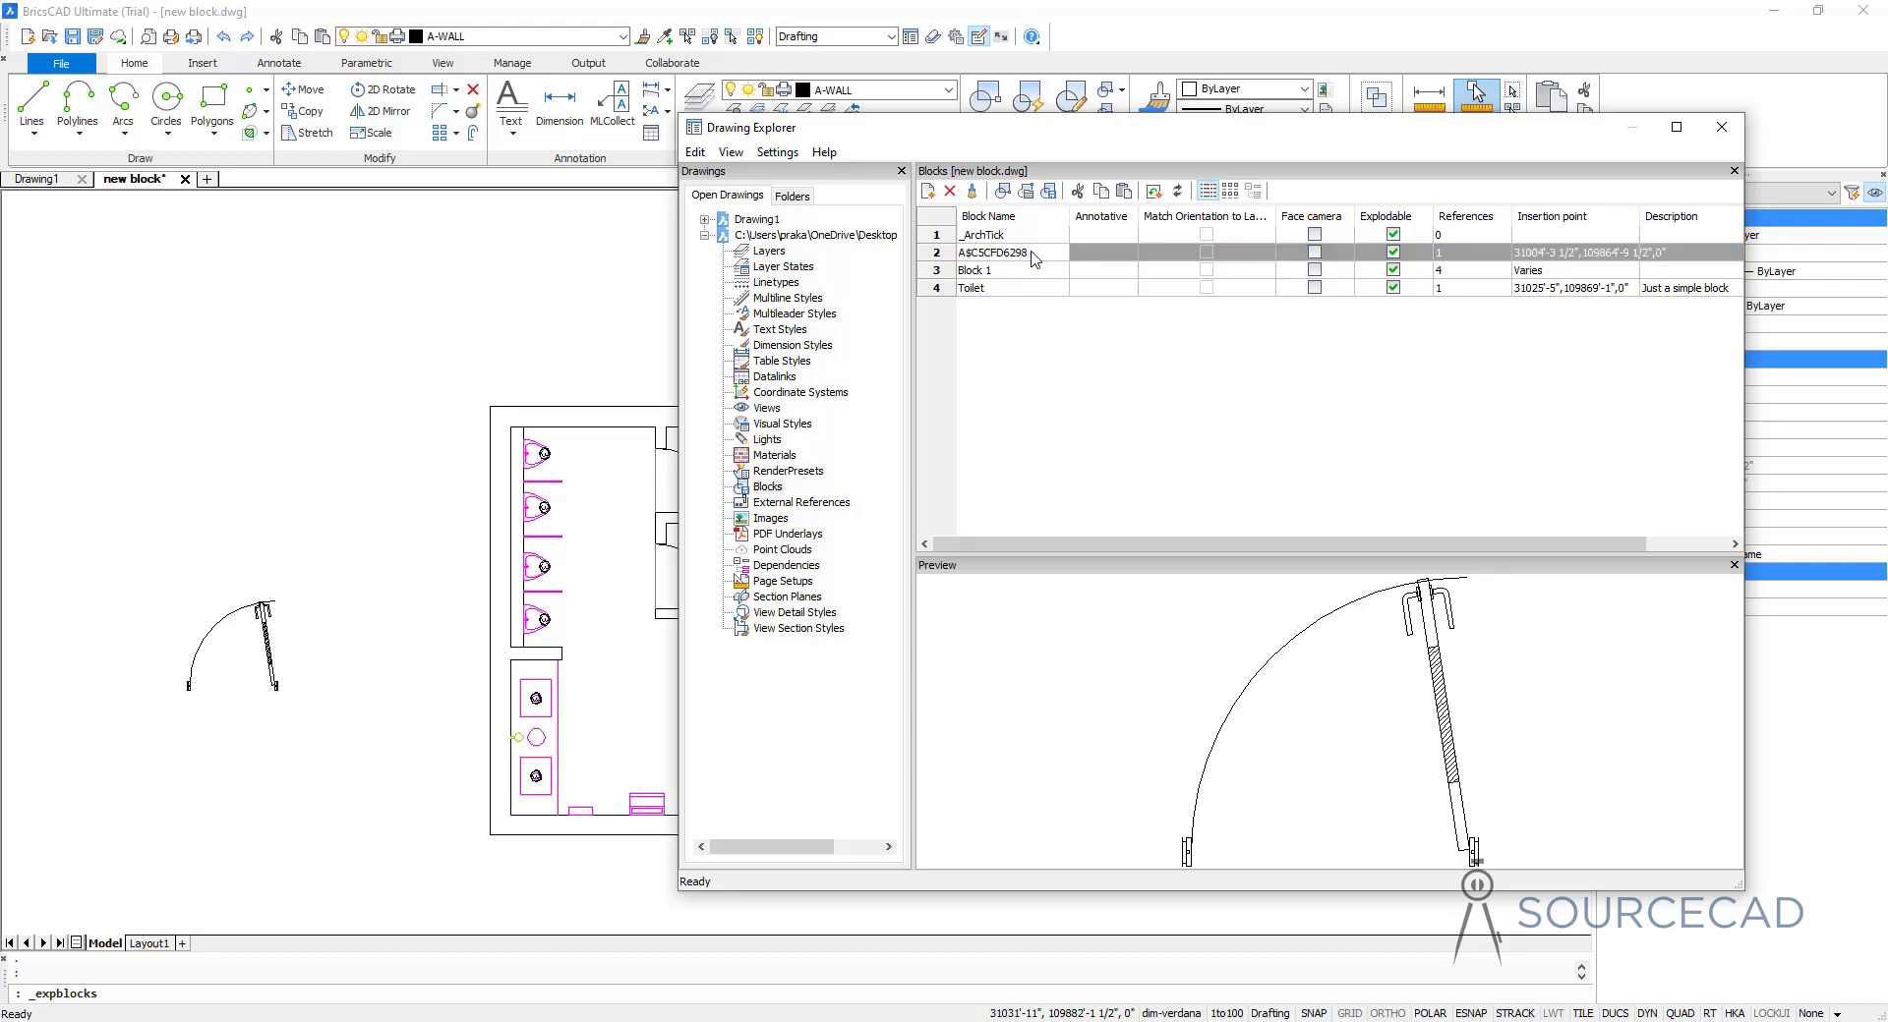
left_click_drag(1032, 258, 948, 261)
type("Door")
key("Down")
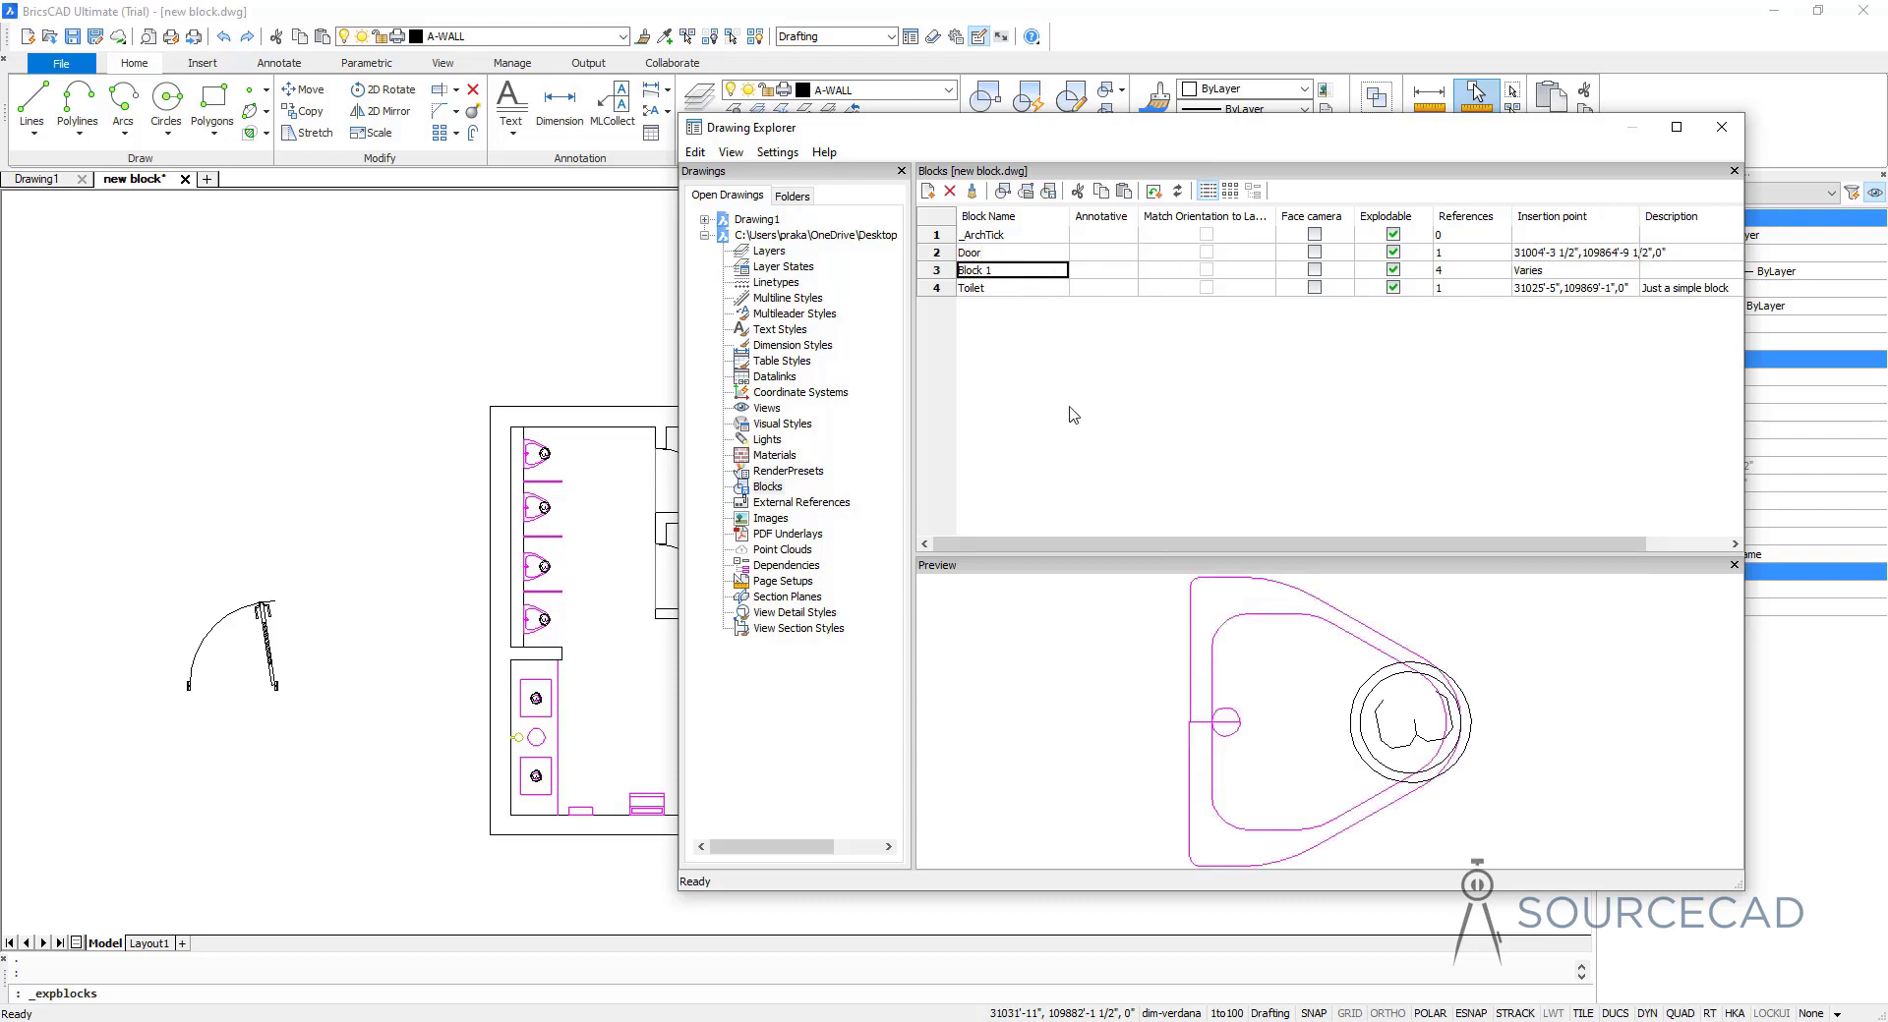
Rename the Block 1 definition as Urinal and close the Drawing Explorer
left_click(997, 272)
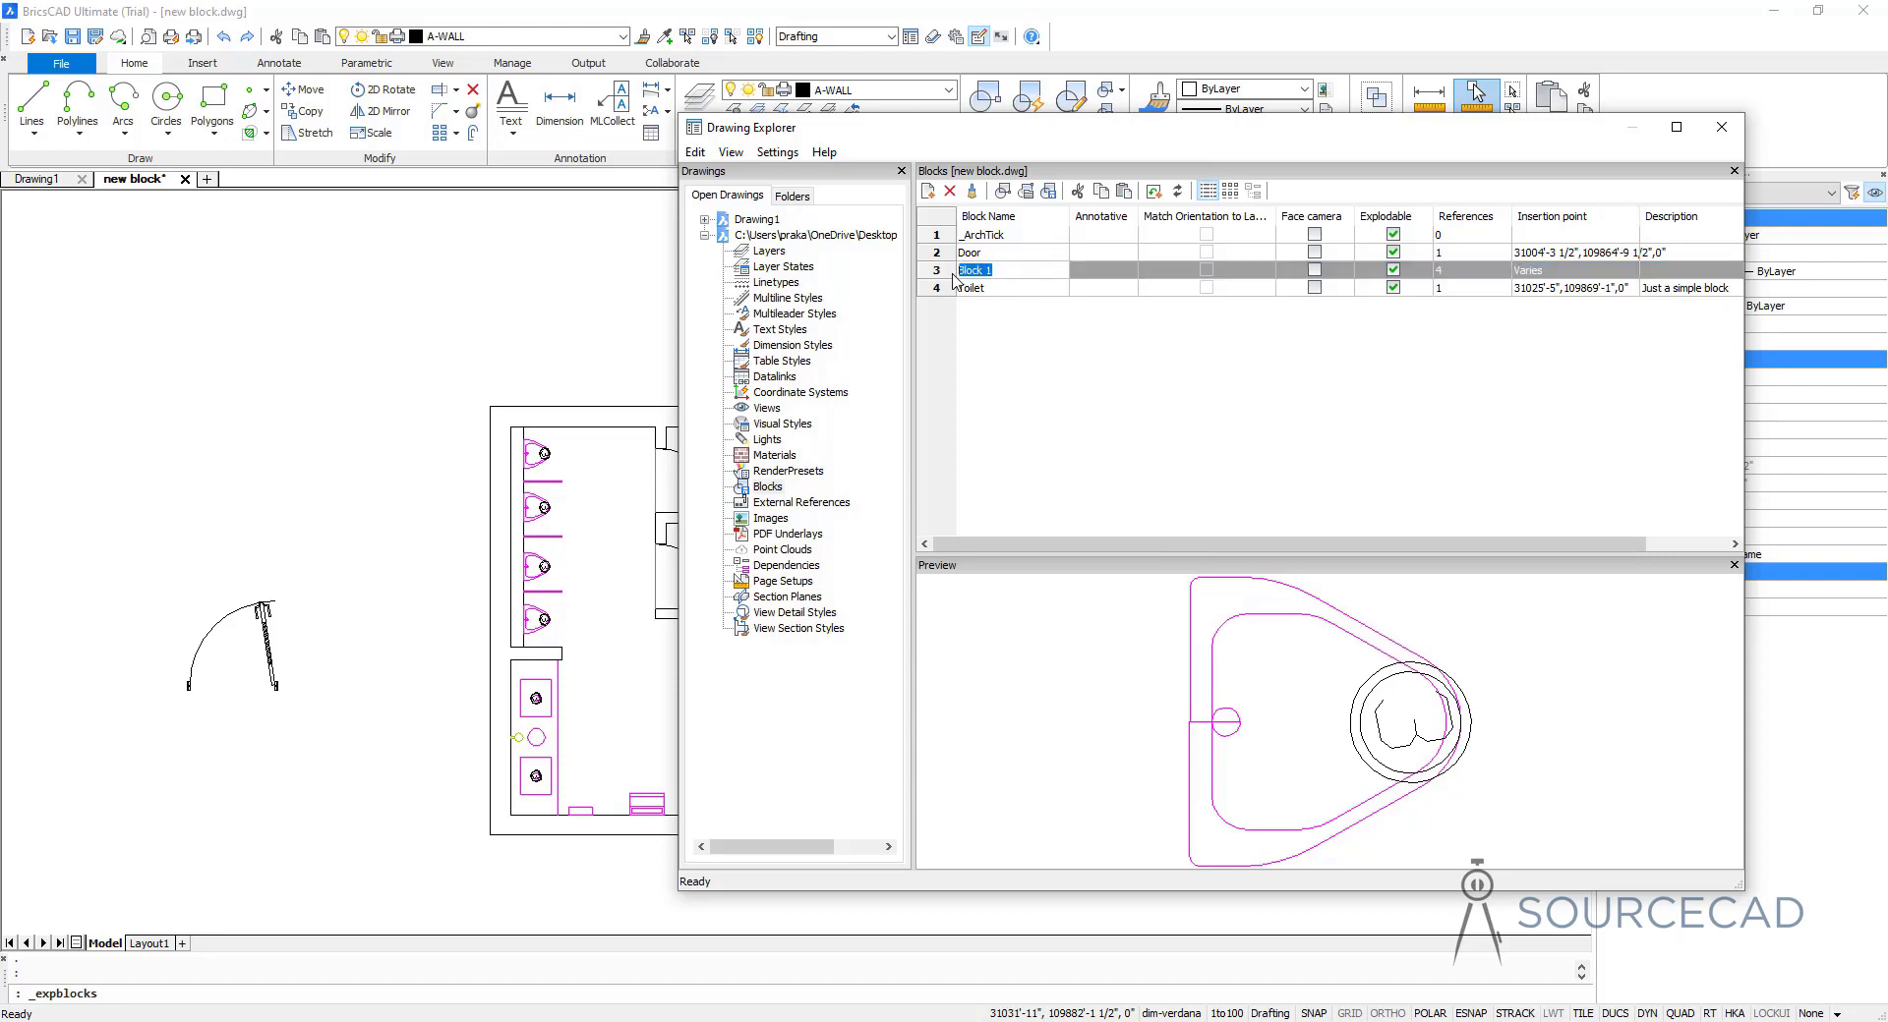
type("Urinal")
key("Return")
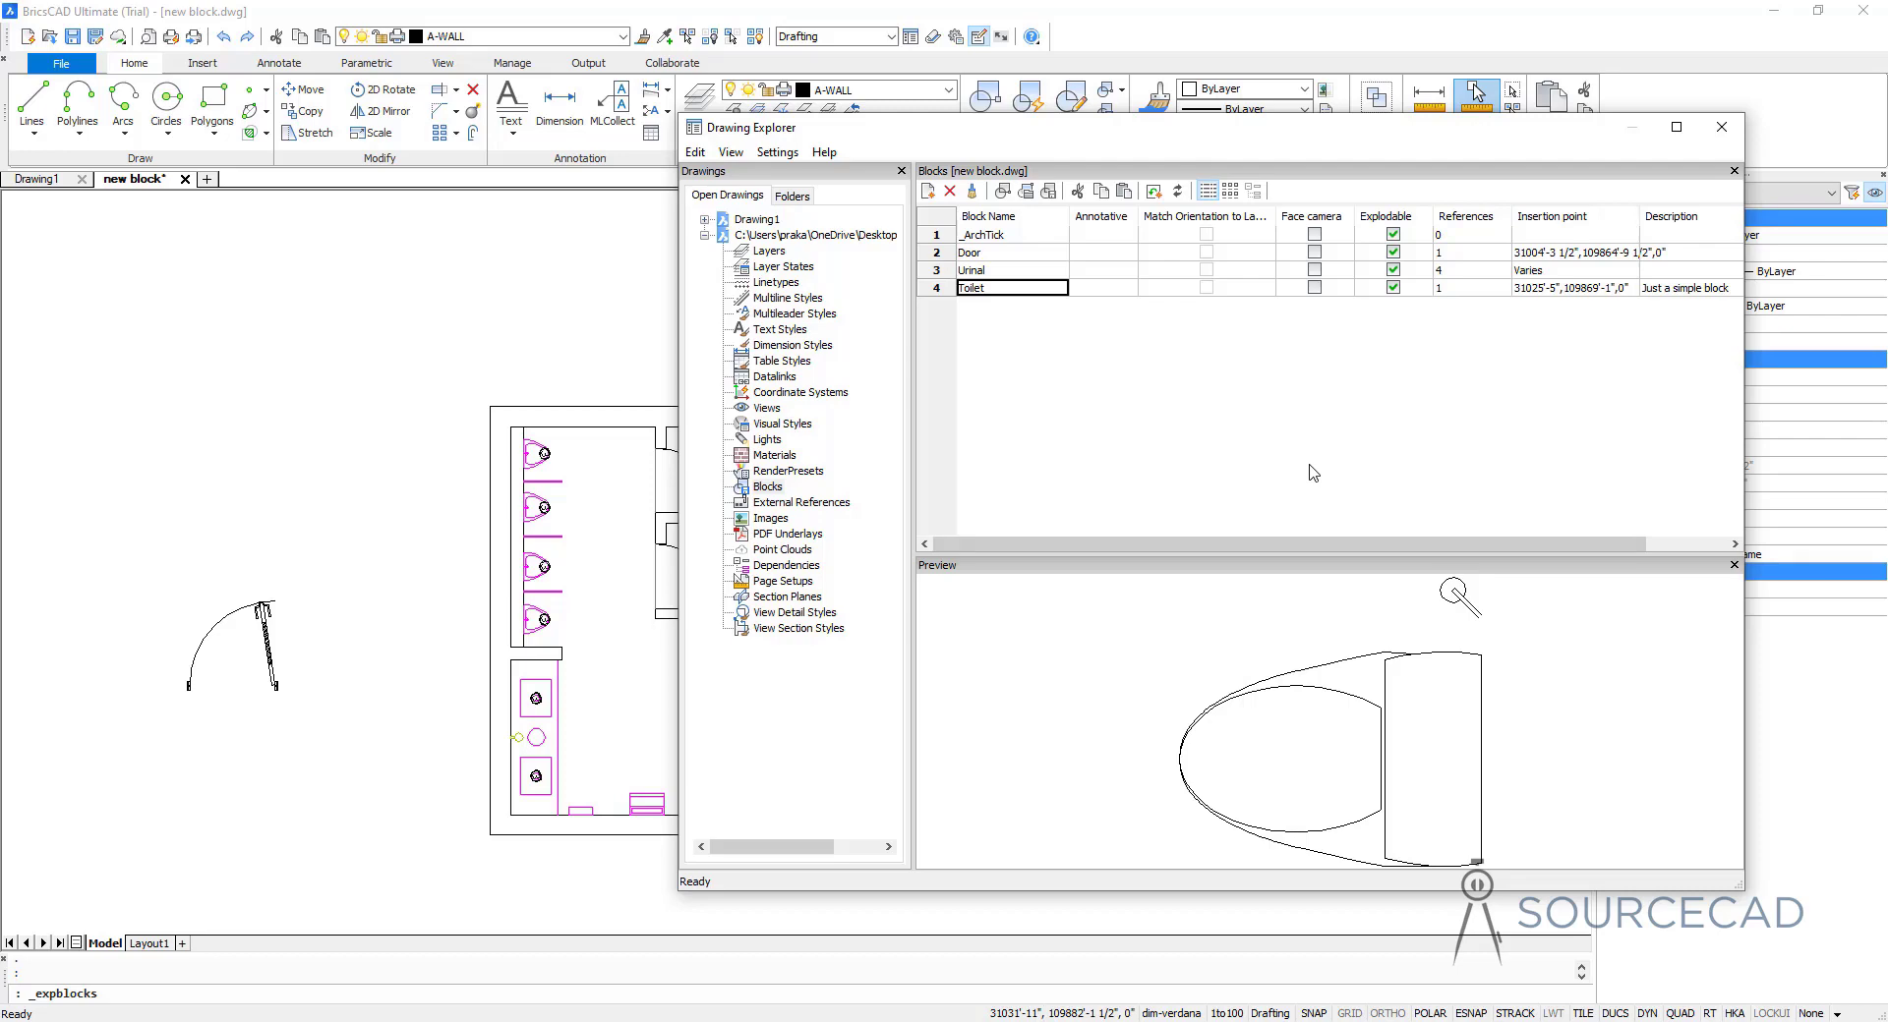
left_click(1721, 129)
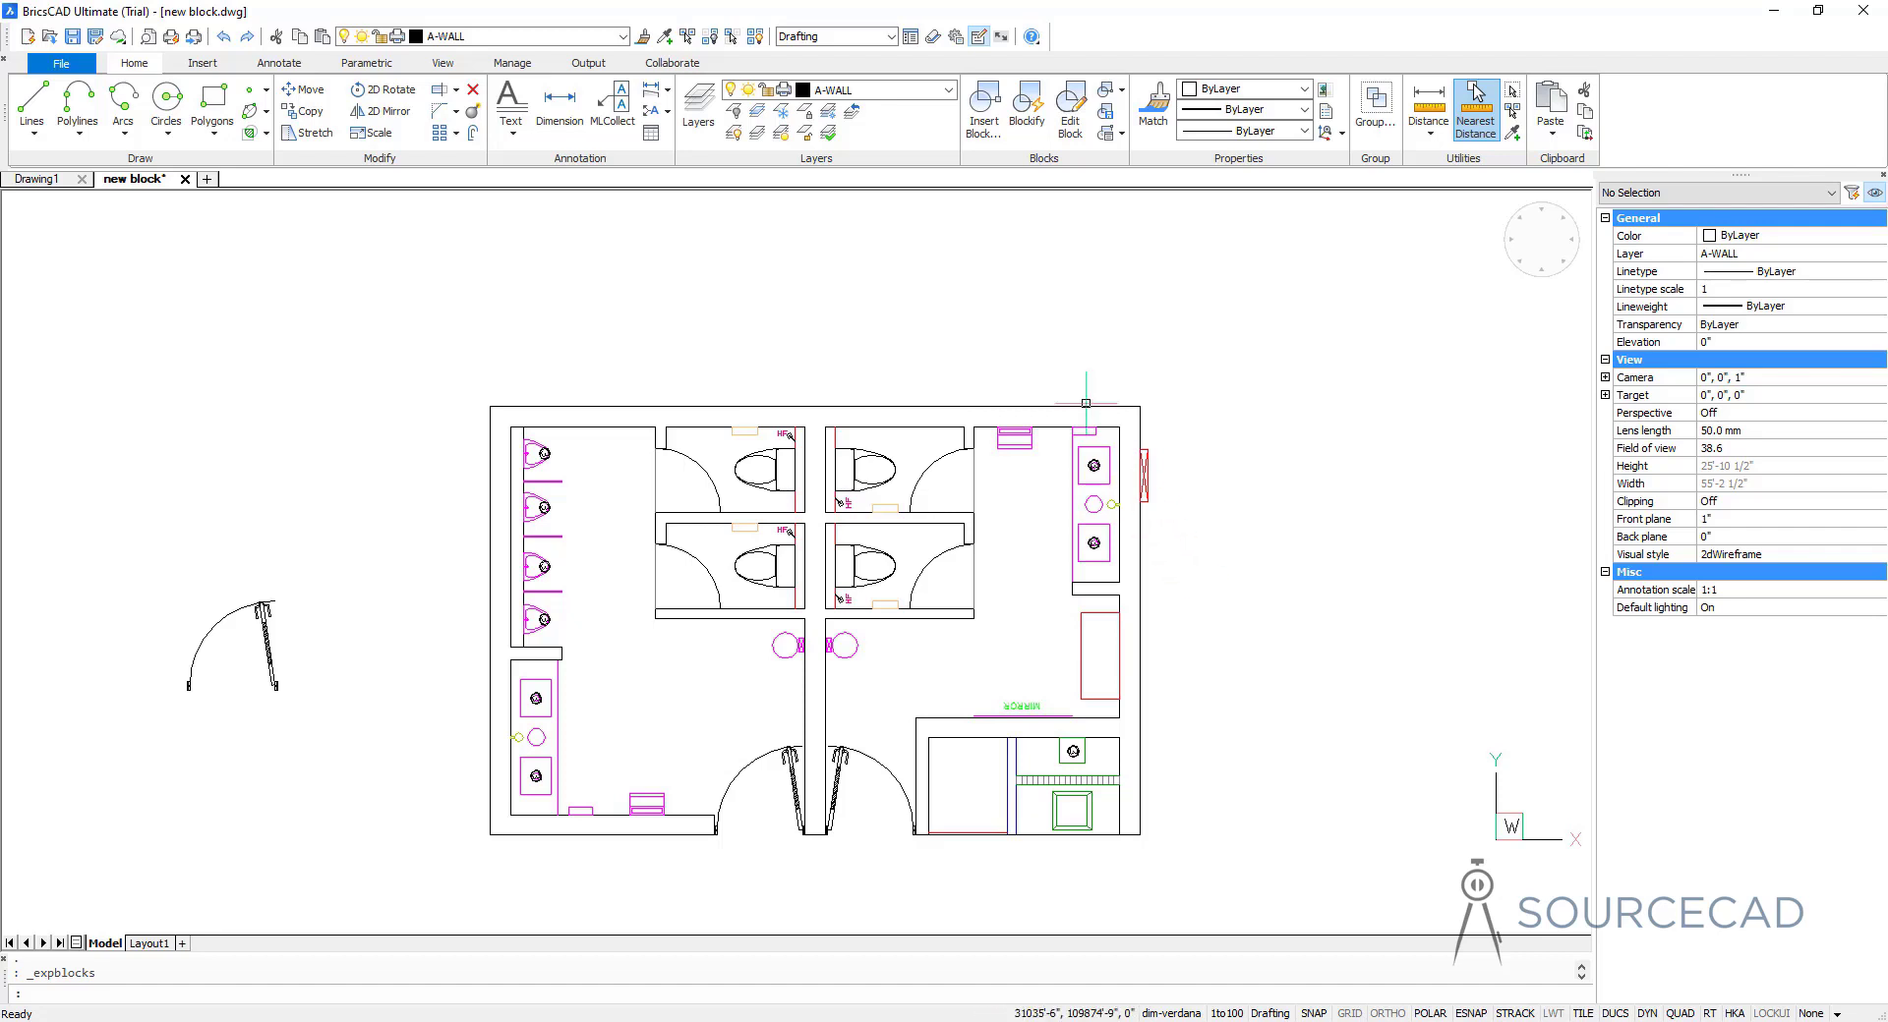
Insert the Door block at scale 1 and rotation 0 in the empty space right of the floor plan
left_click(986, 108)
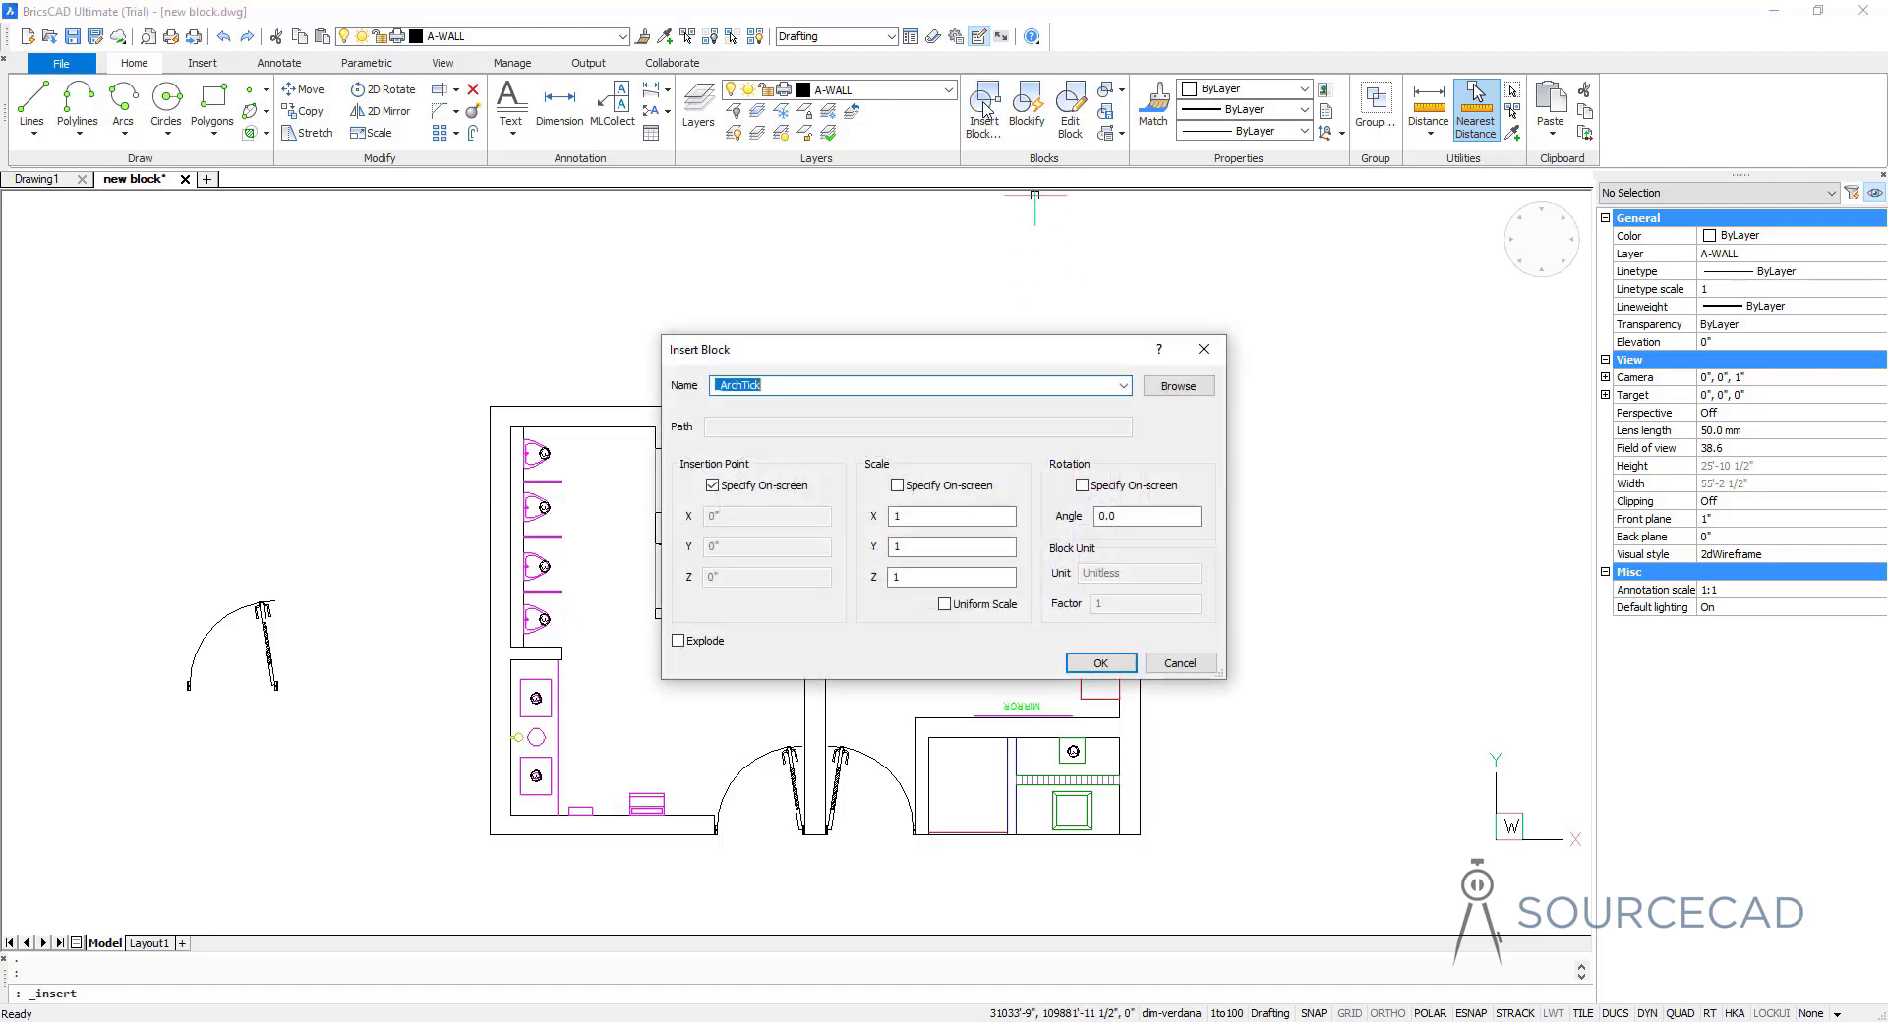
left_click(1123, 389)
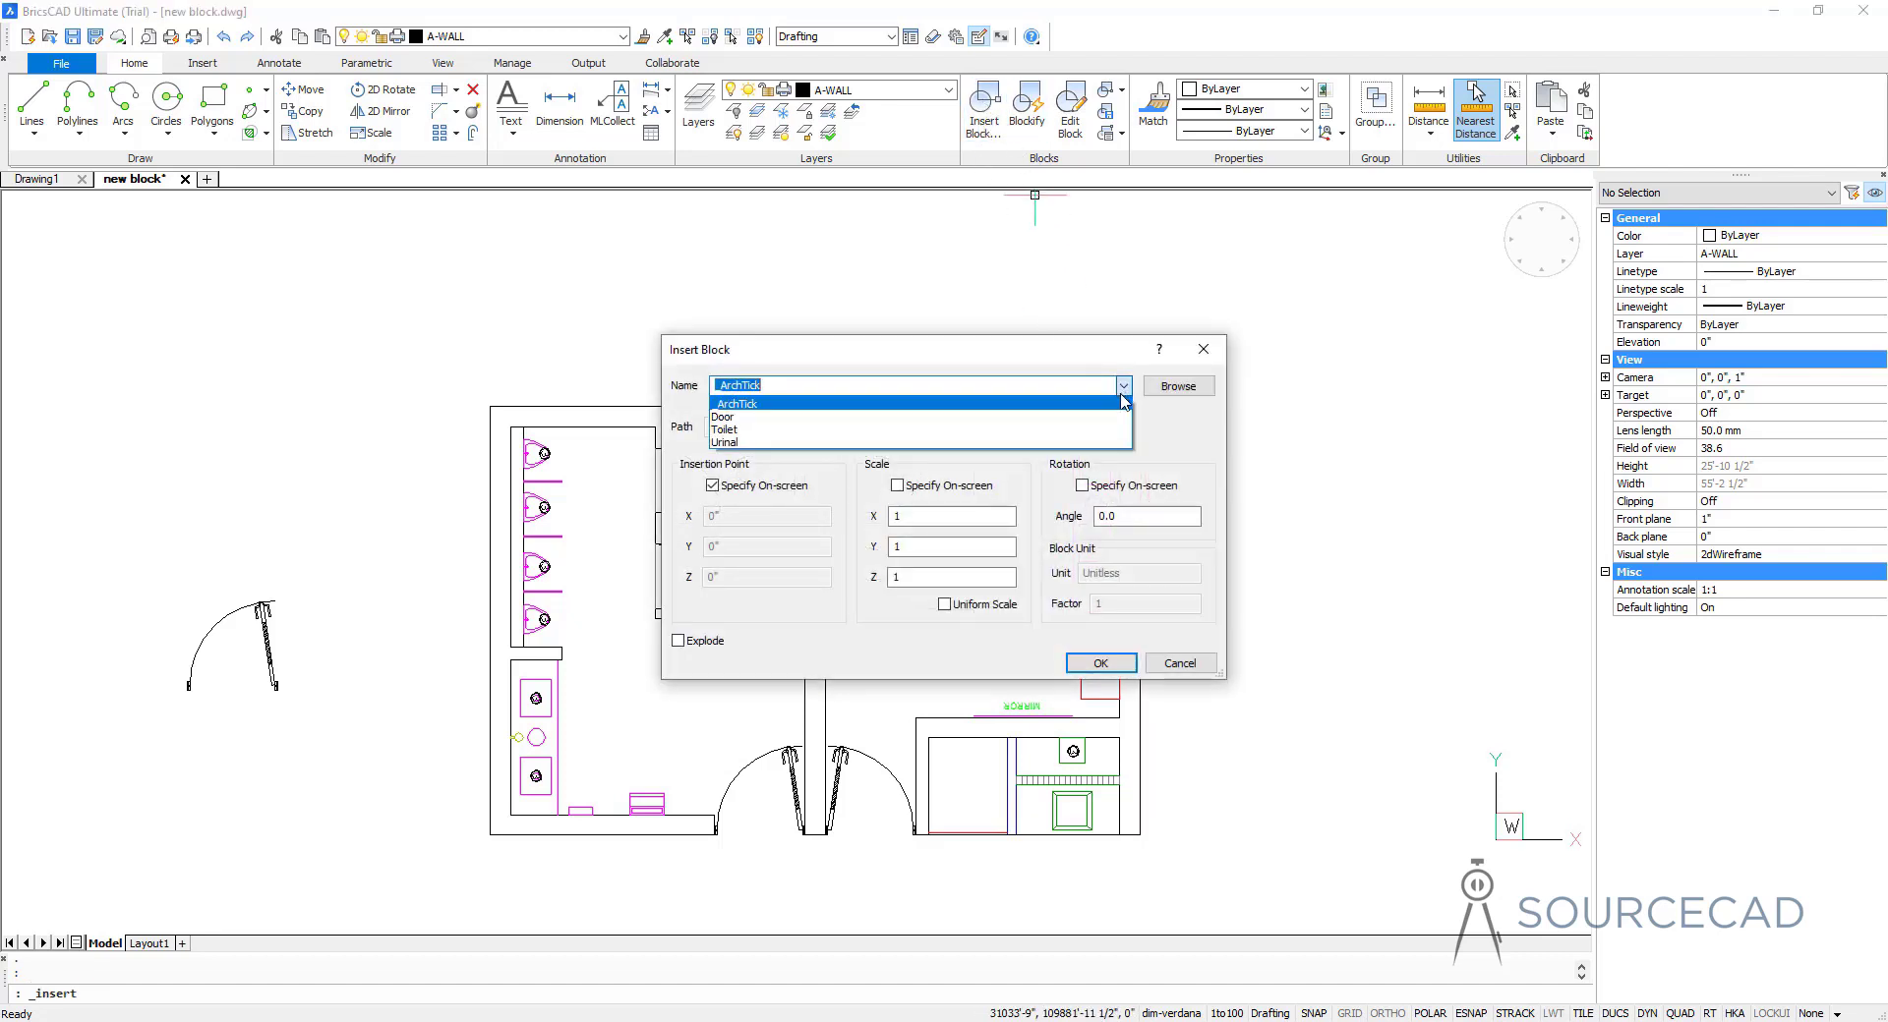
left_click(996, 418)
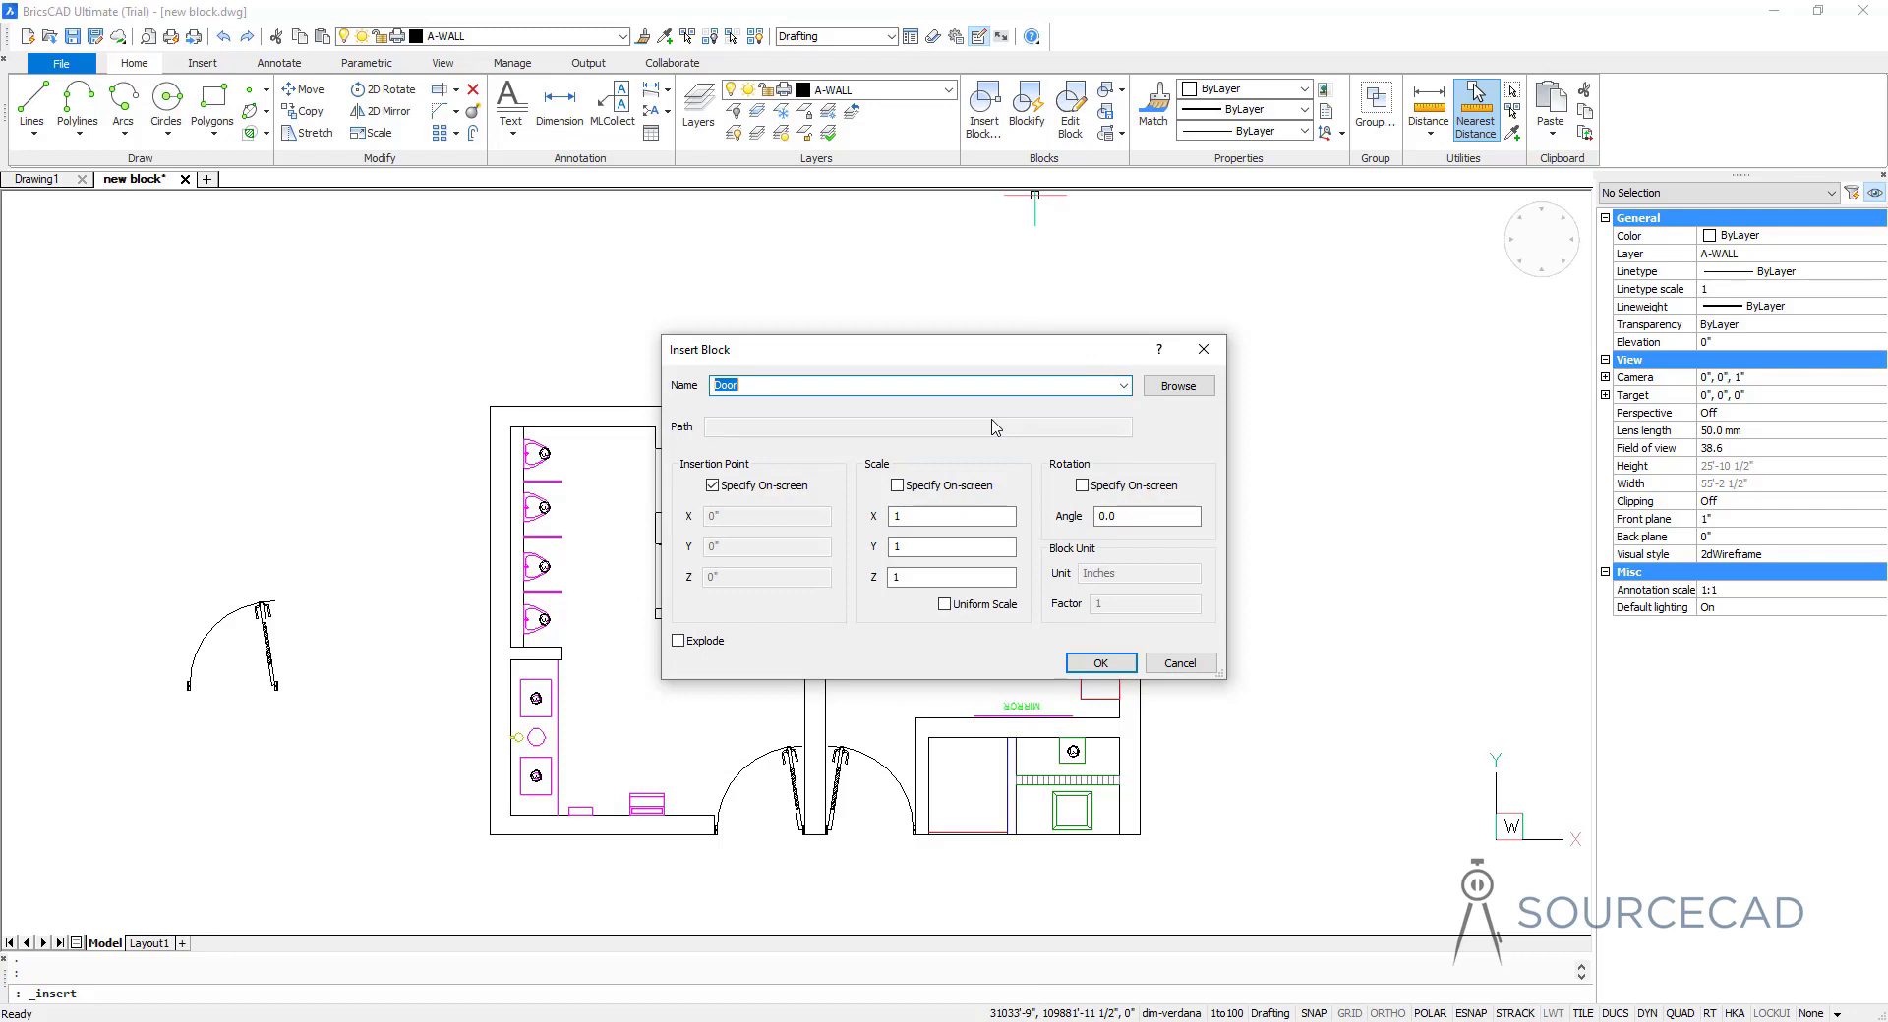
left_click(1100, 664)
left_click(1204, 594)
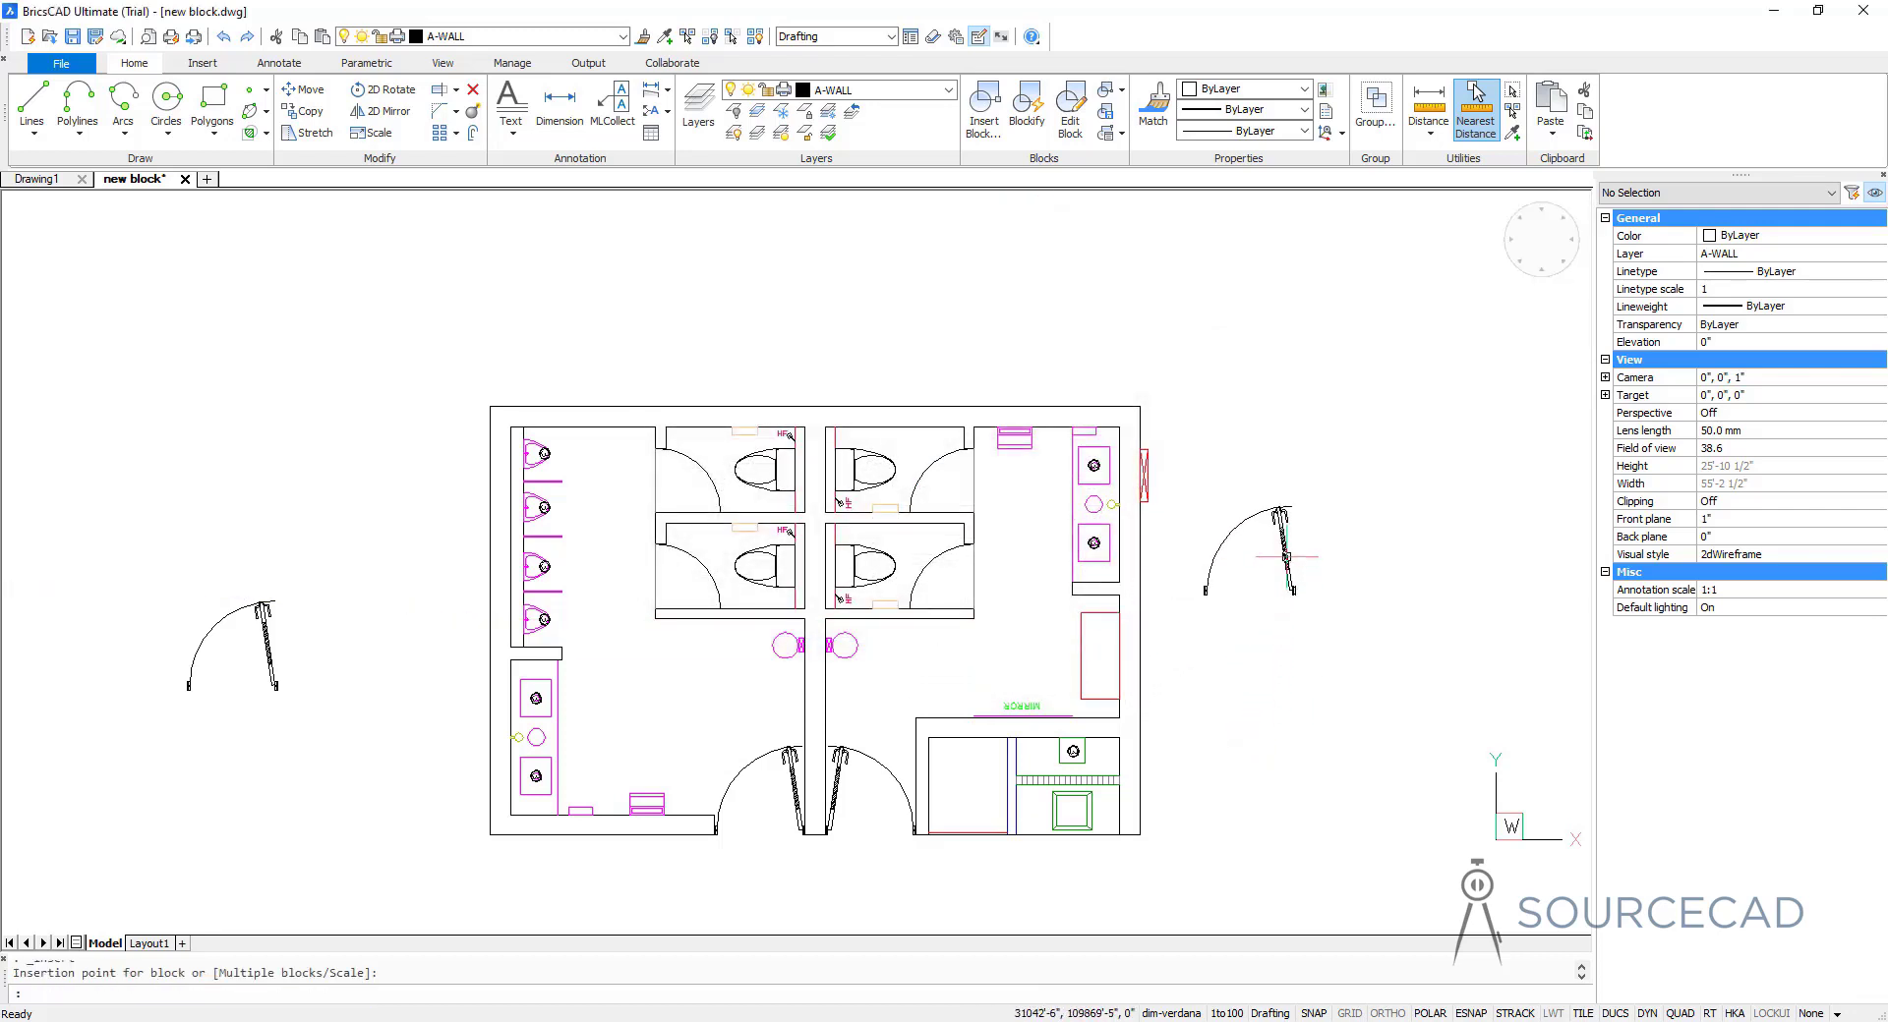
Copy the newly inserted door block to a spot about 5'-4" above it
left_click(1253, 537)
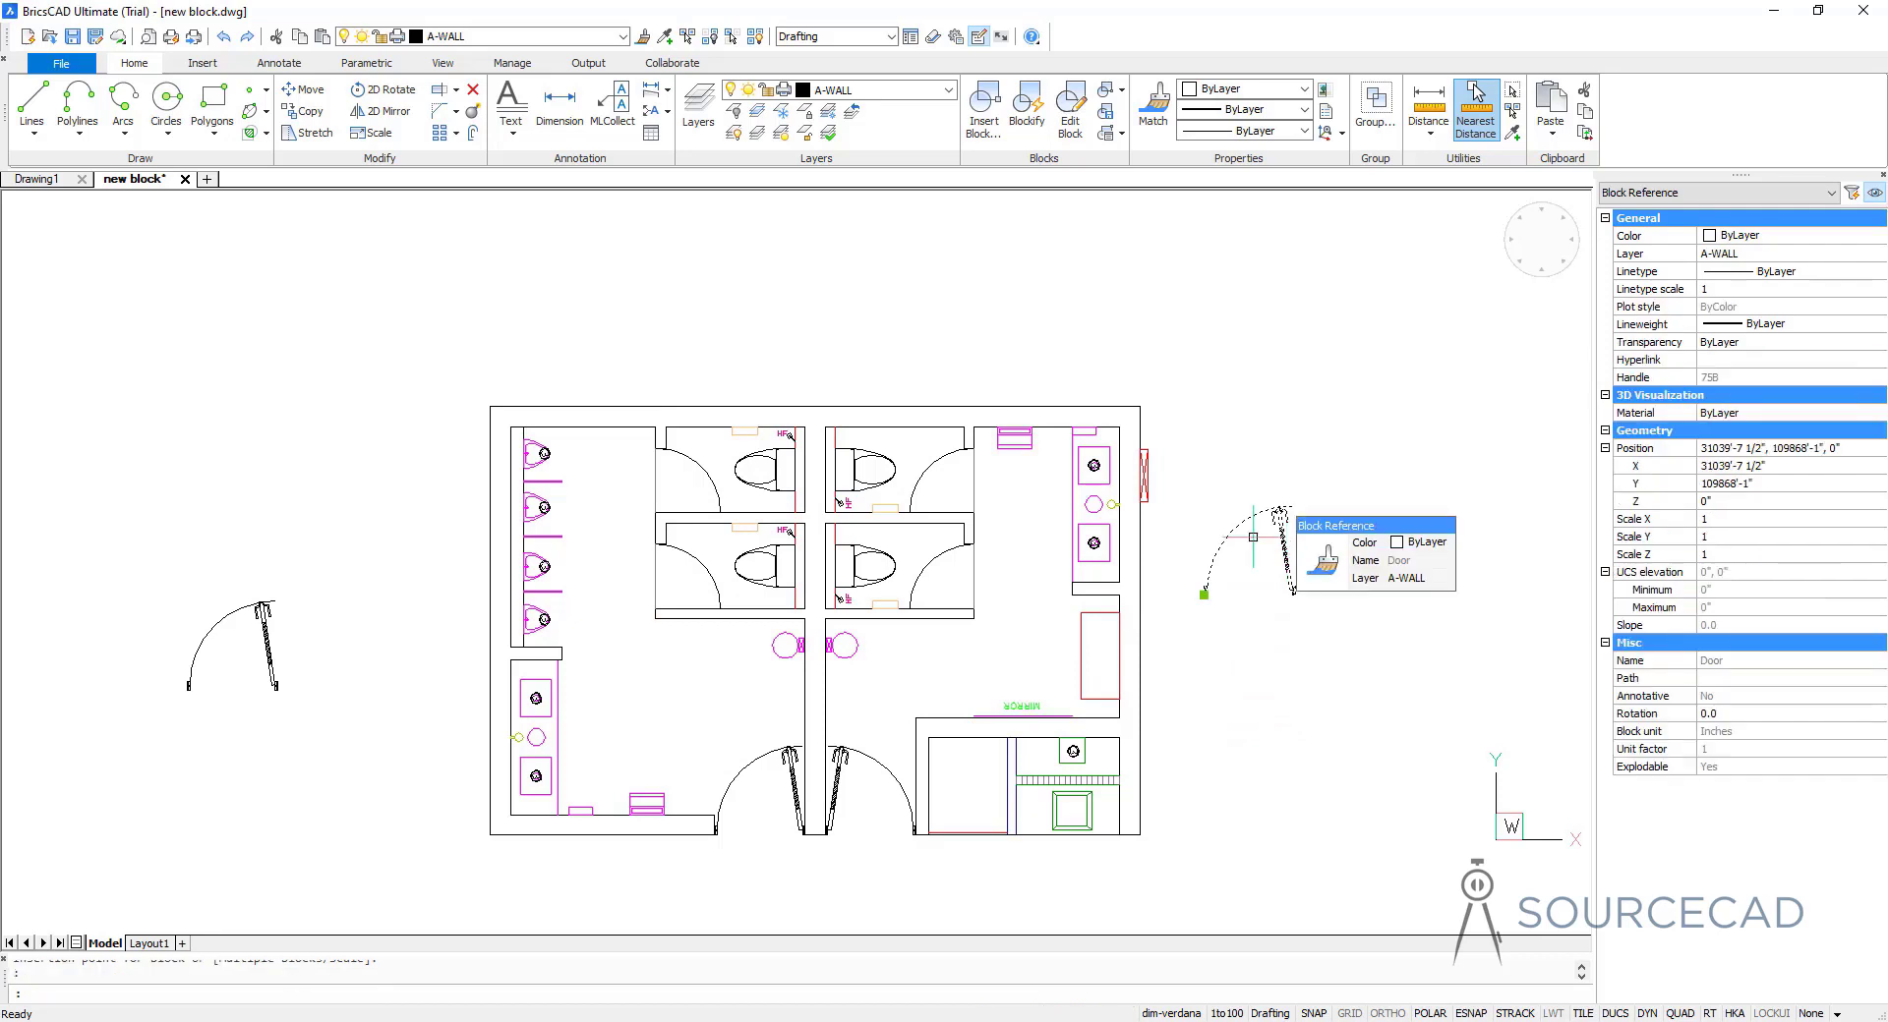
left_click(301, 111)
left_click(1253, 529)
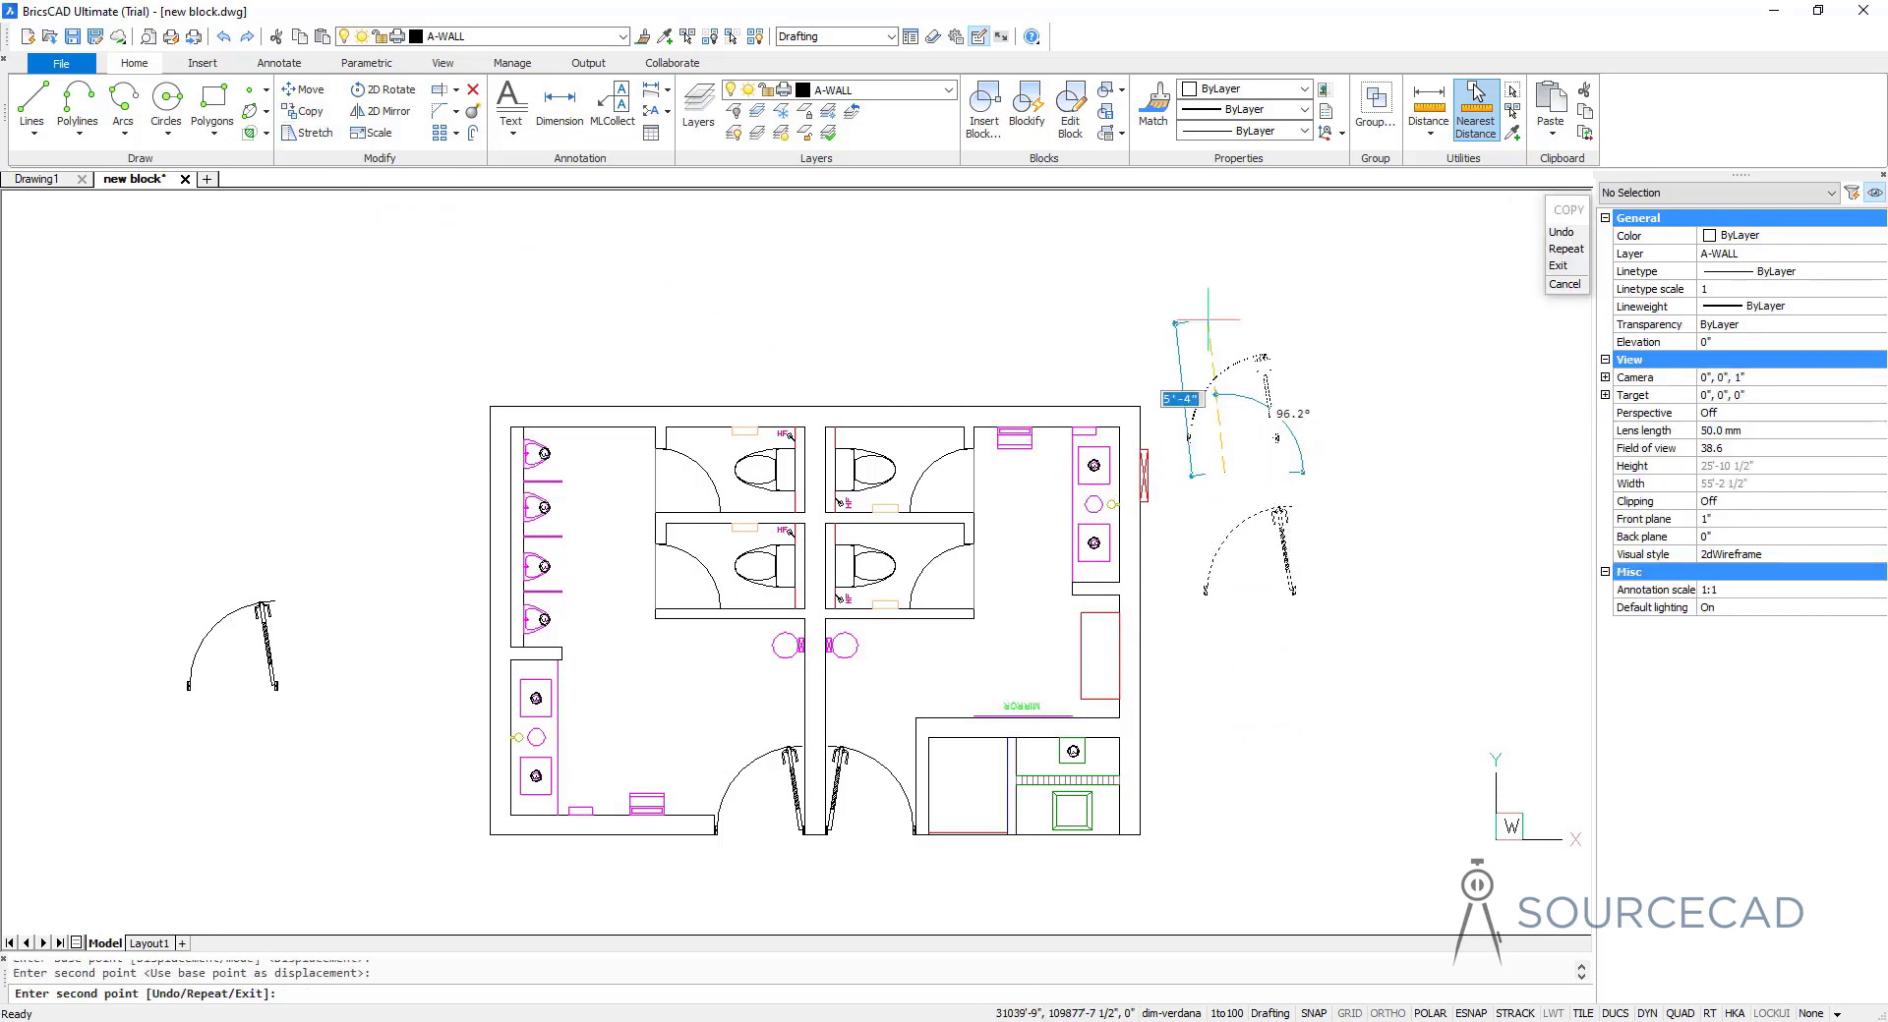
left_click(1237, 377)
key("Escape")
mouse_move(1269, 403)
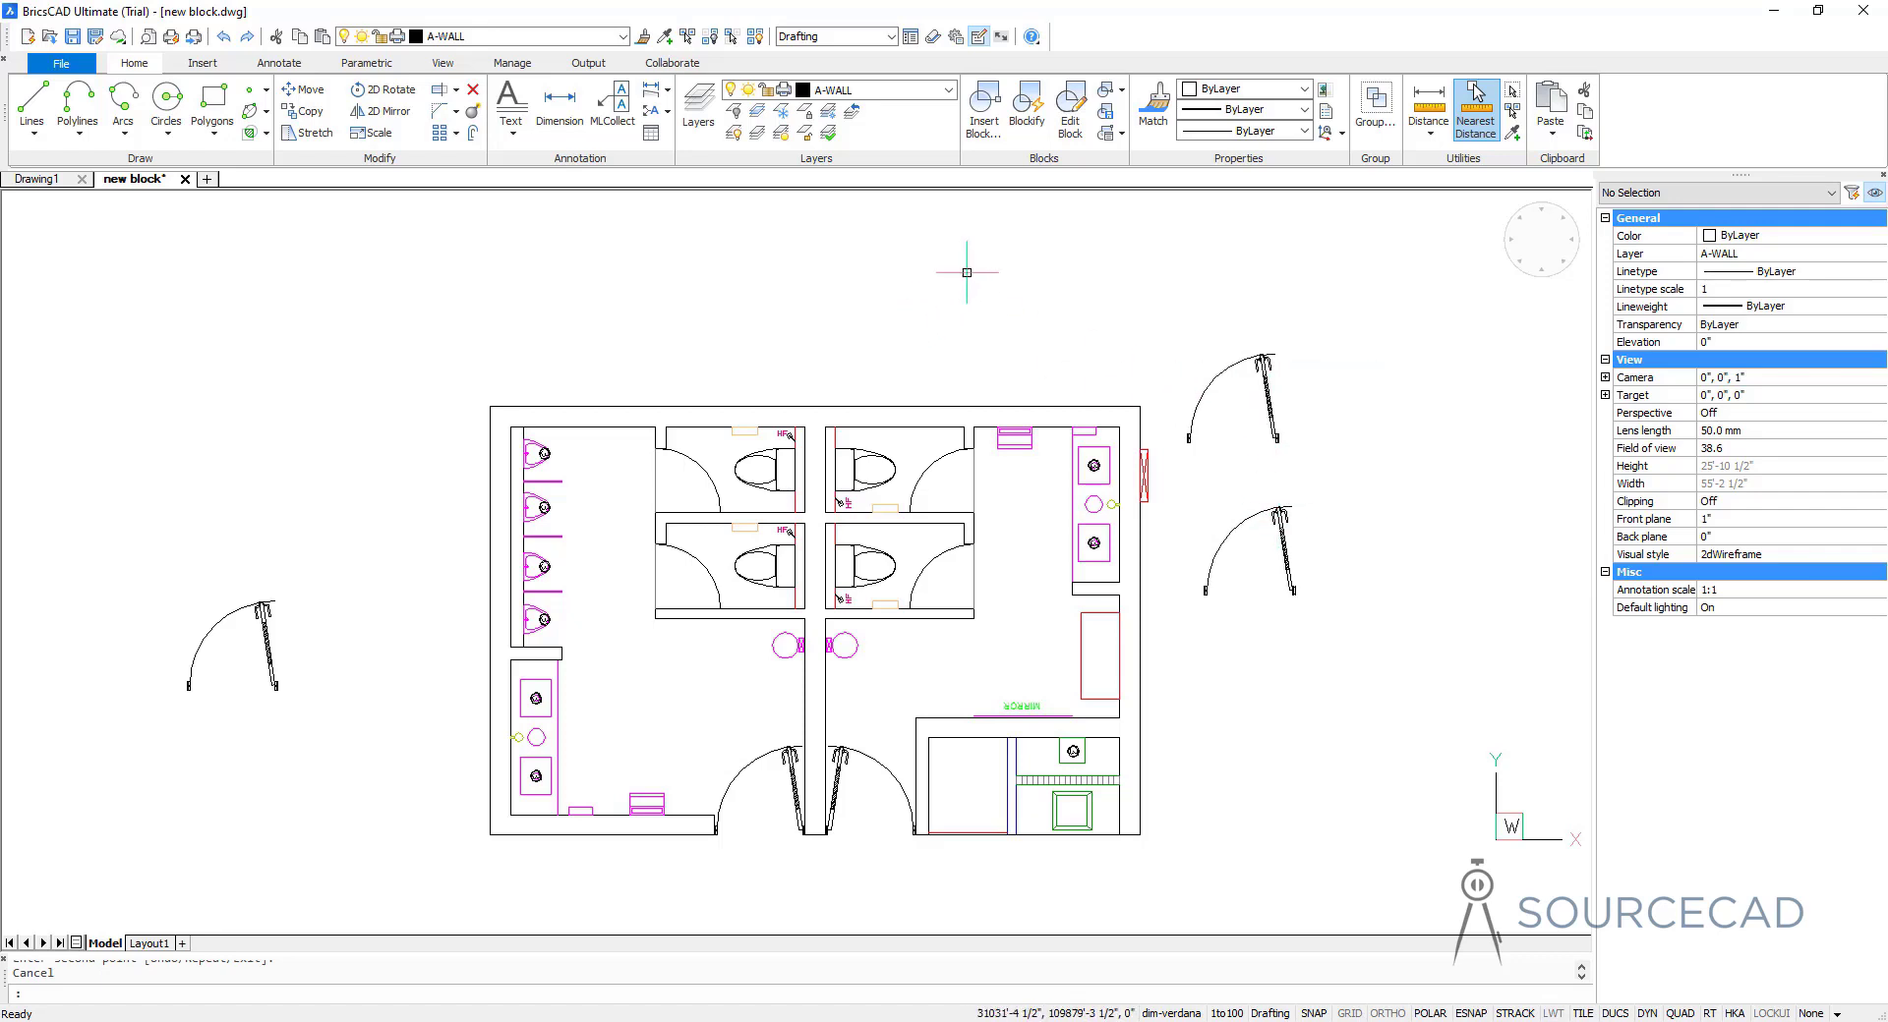
Preview the blocks available for editing and open the Door block definition for editing
left_click(1074, 106)
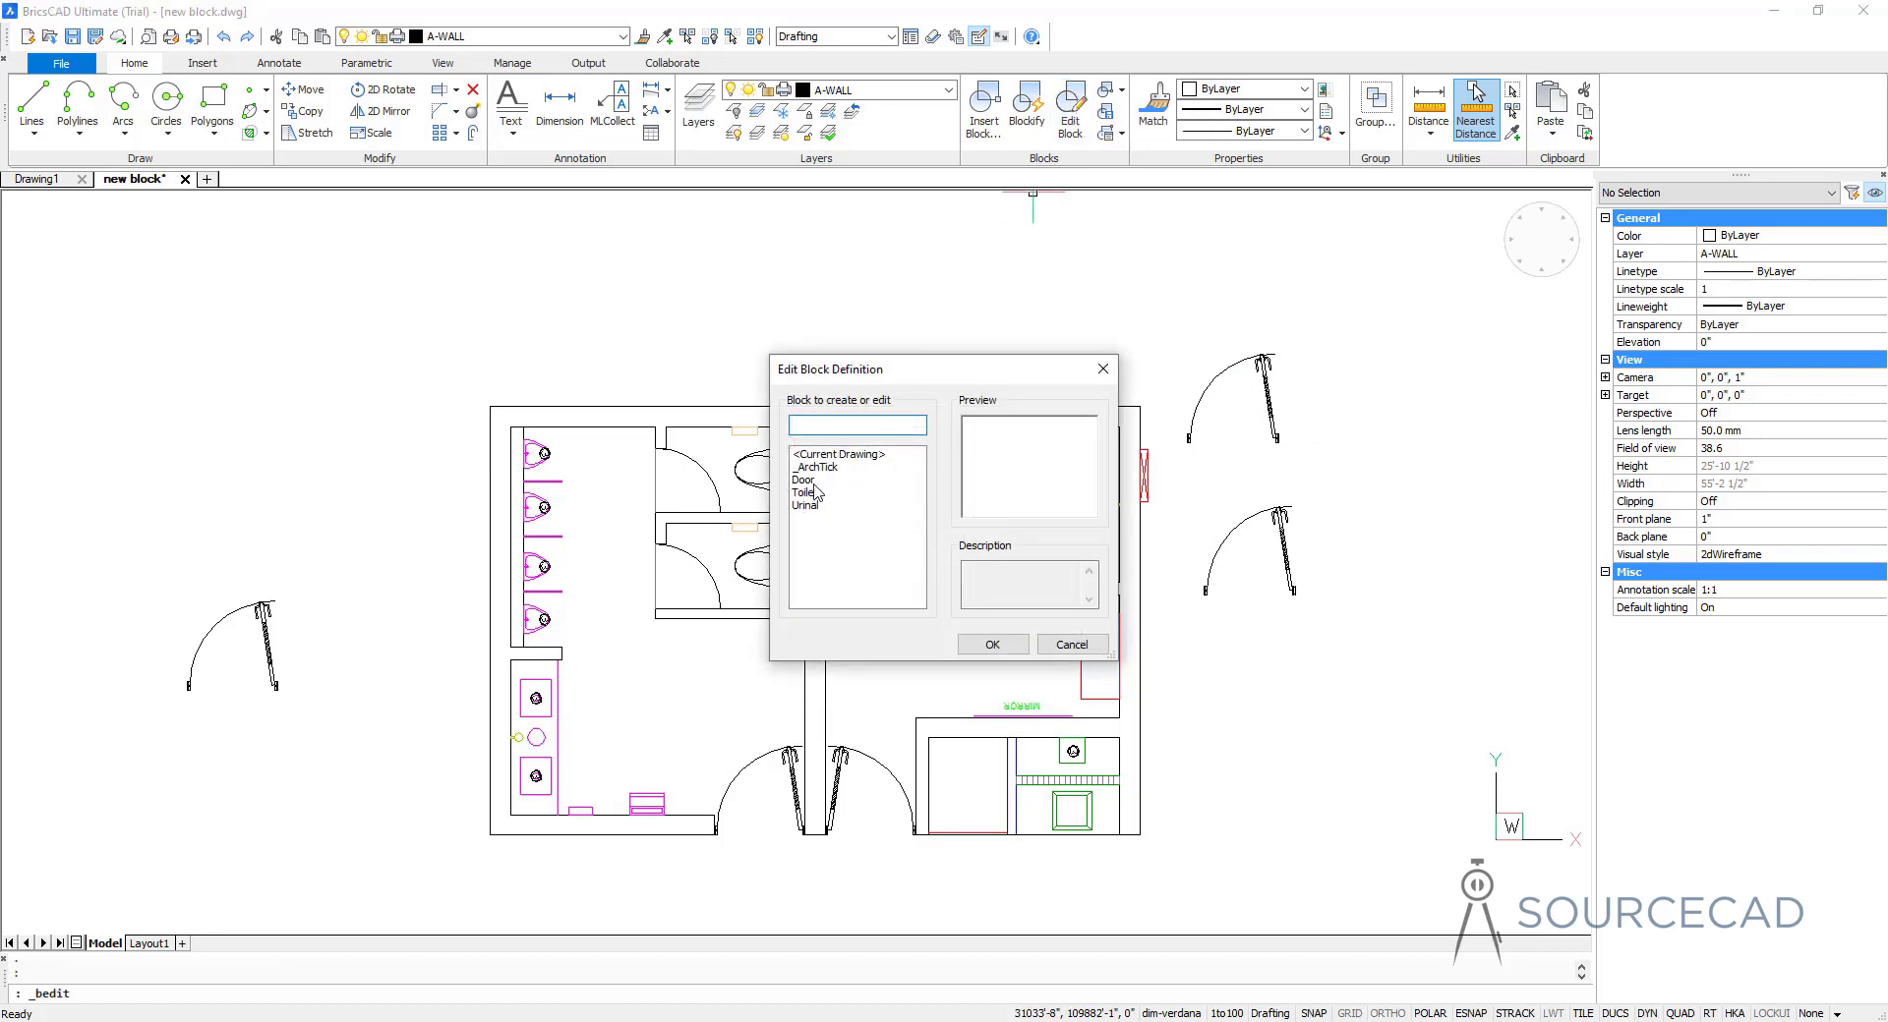
left_click(812, 480)
left_click(812, 492)
left_click(815, 506)
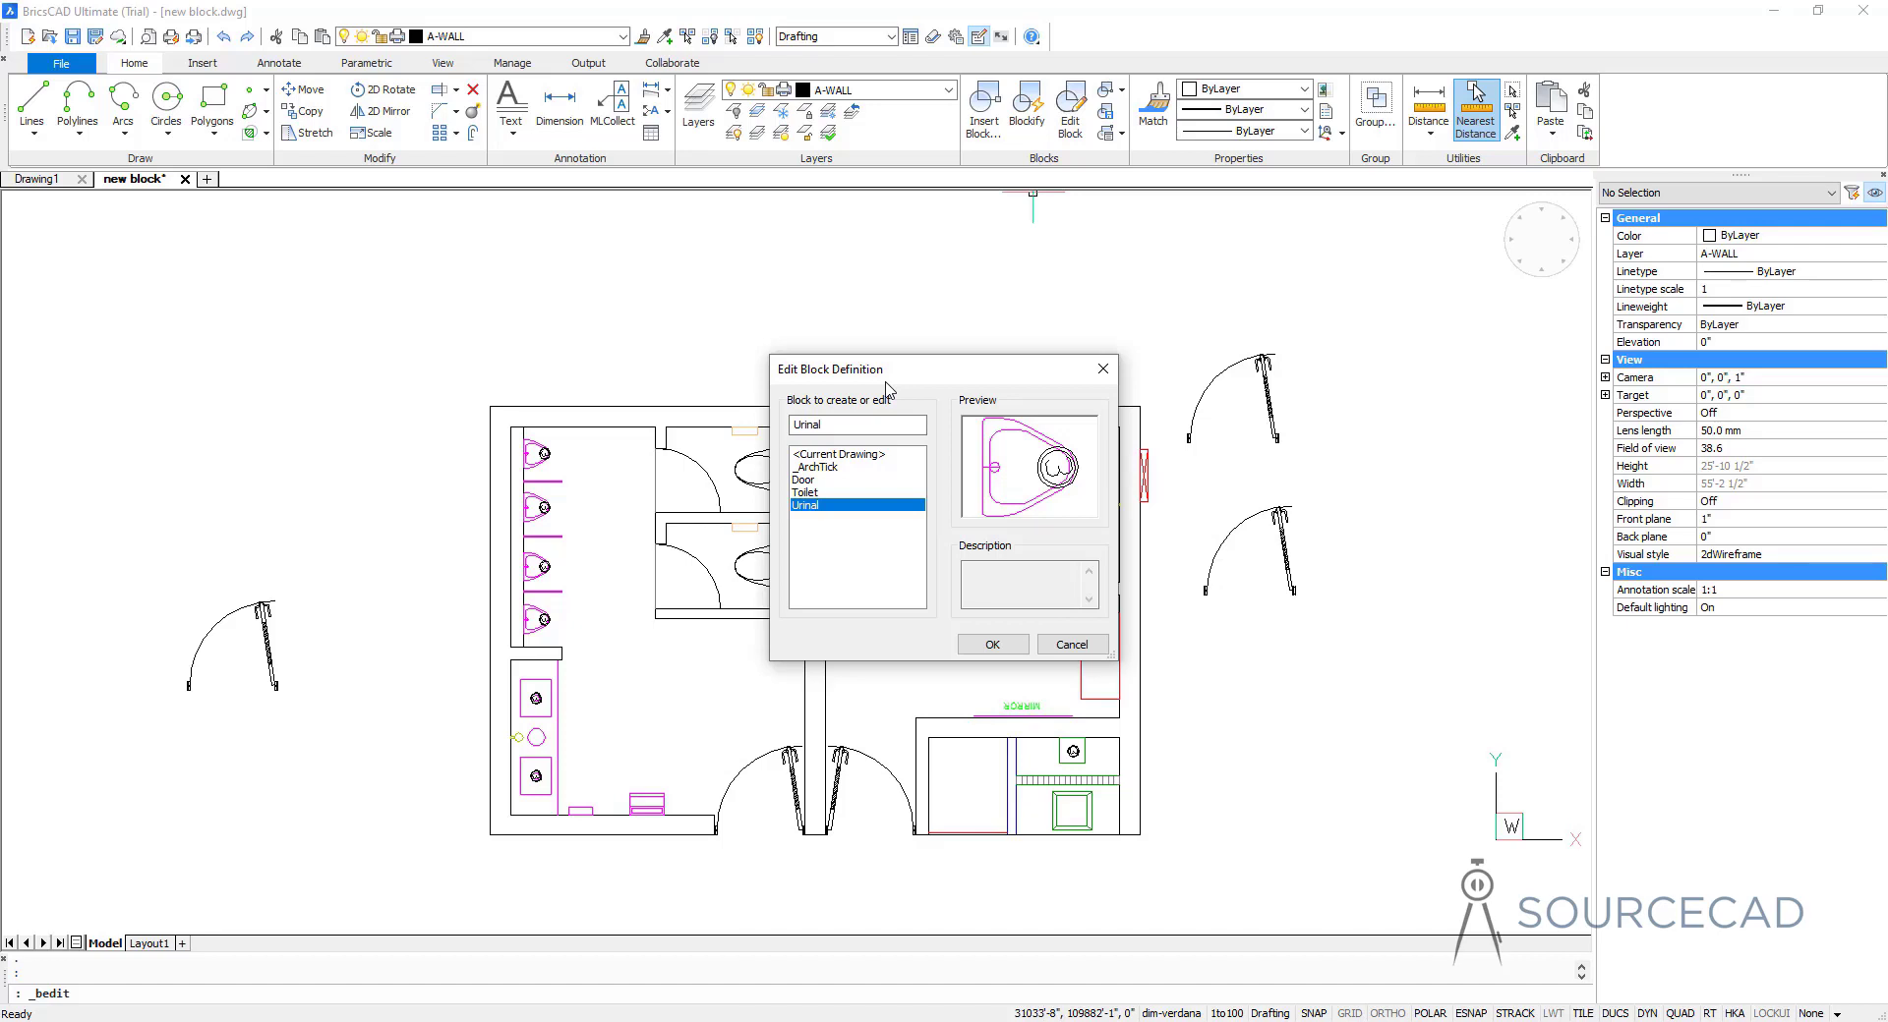
key("Up")
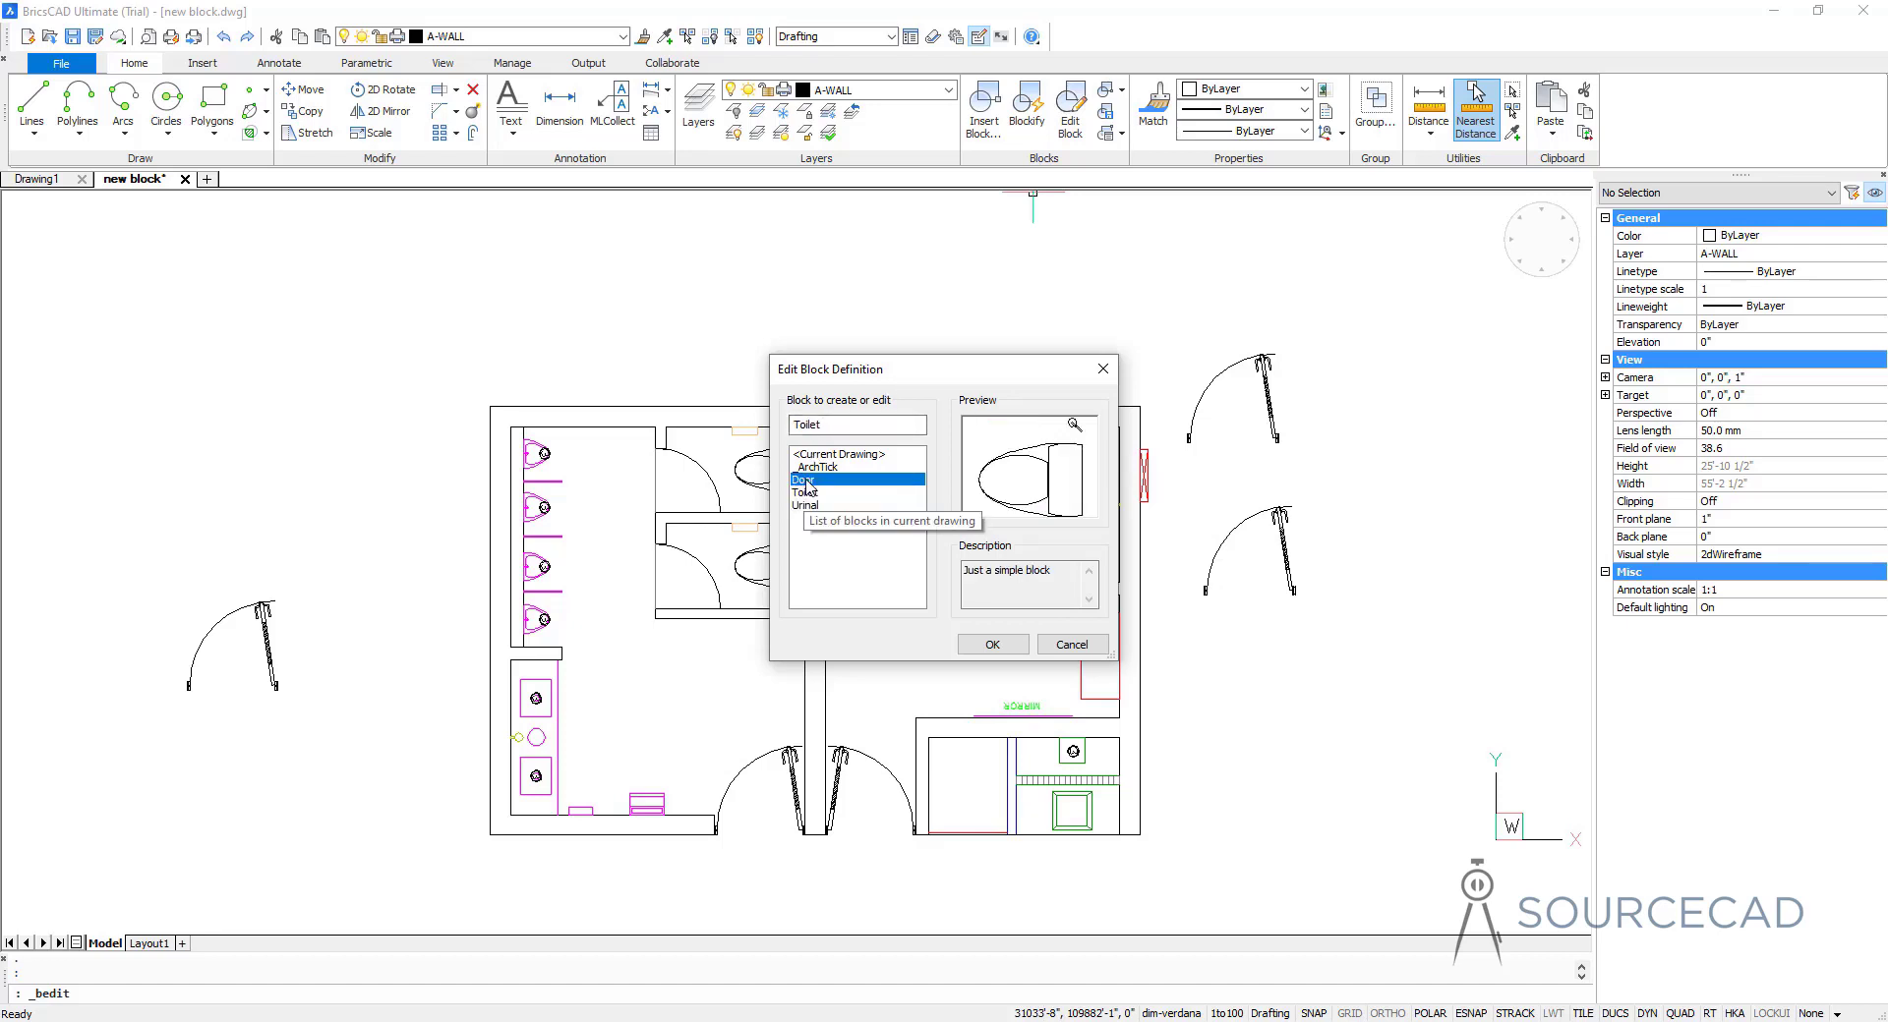
left_click(991, 645)
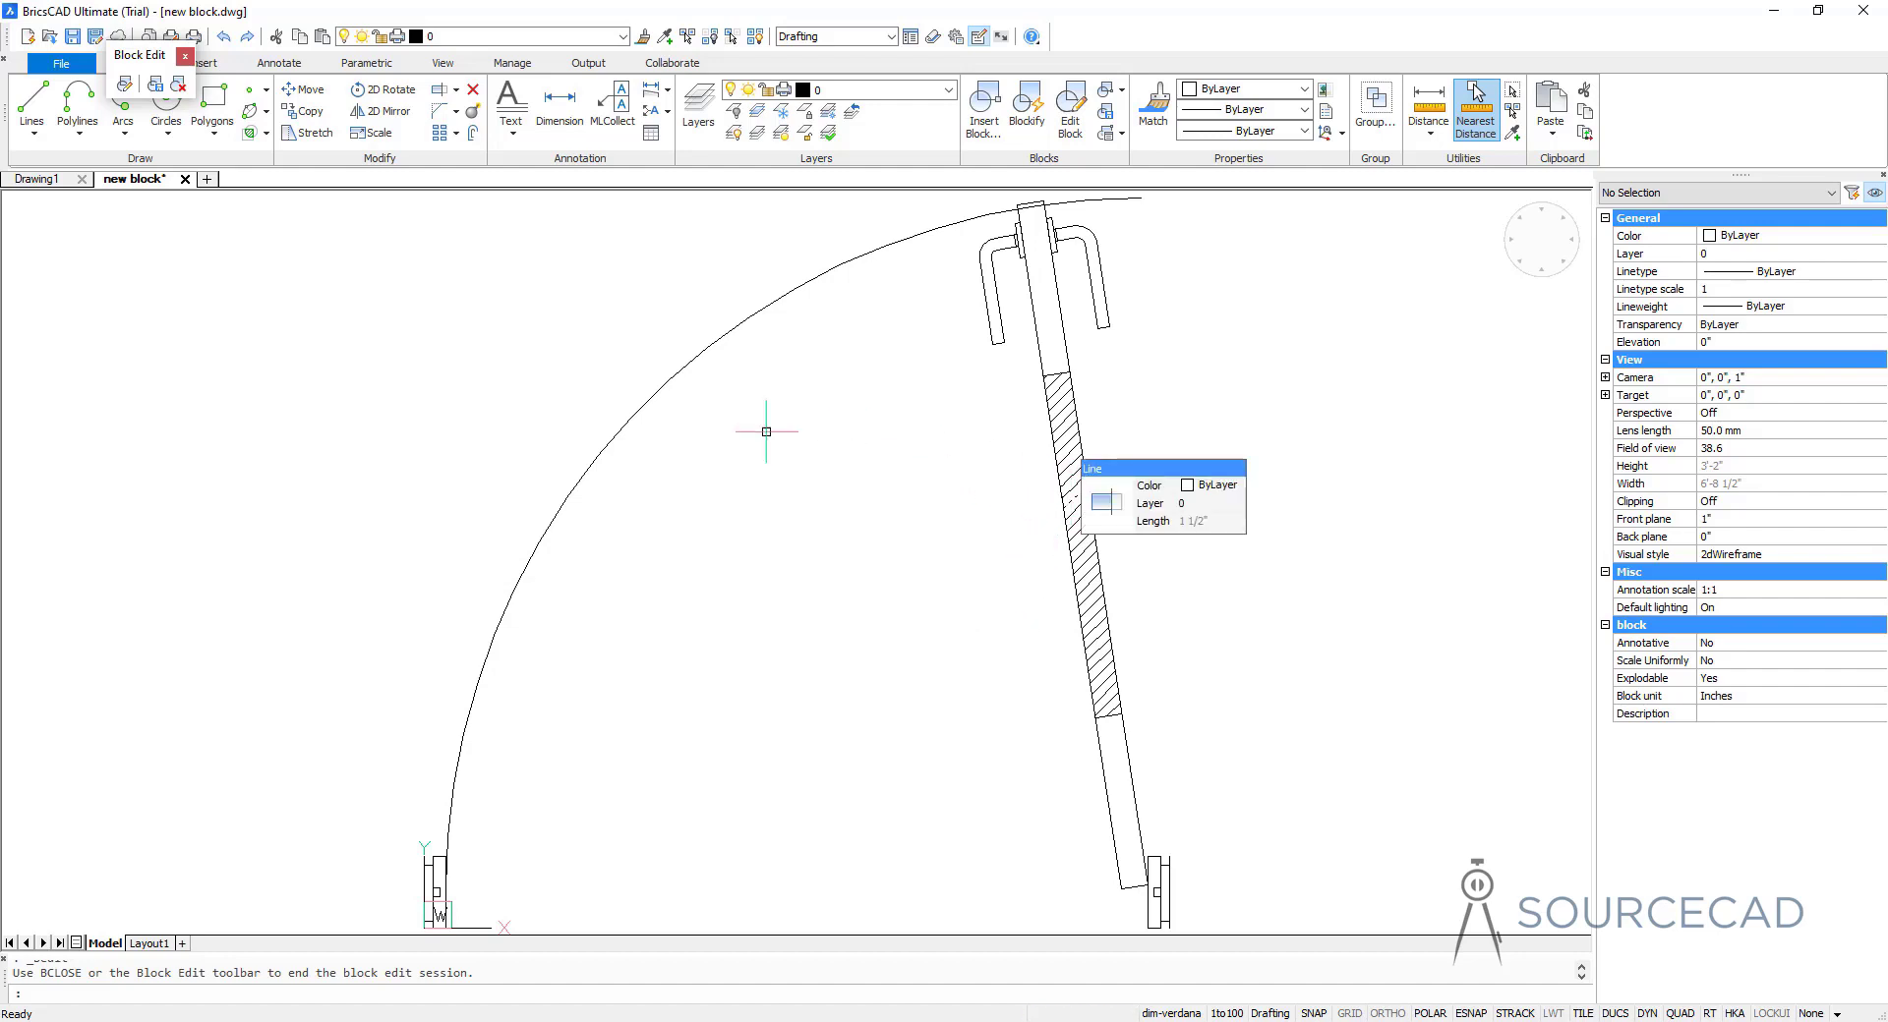
Draw a line along the door leaf between the midpoints of its two short ends, and save and close the block edit
left_click_drag(158, 57, 192, 310)
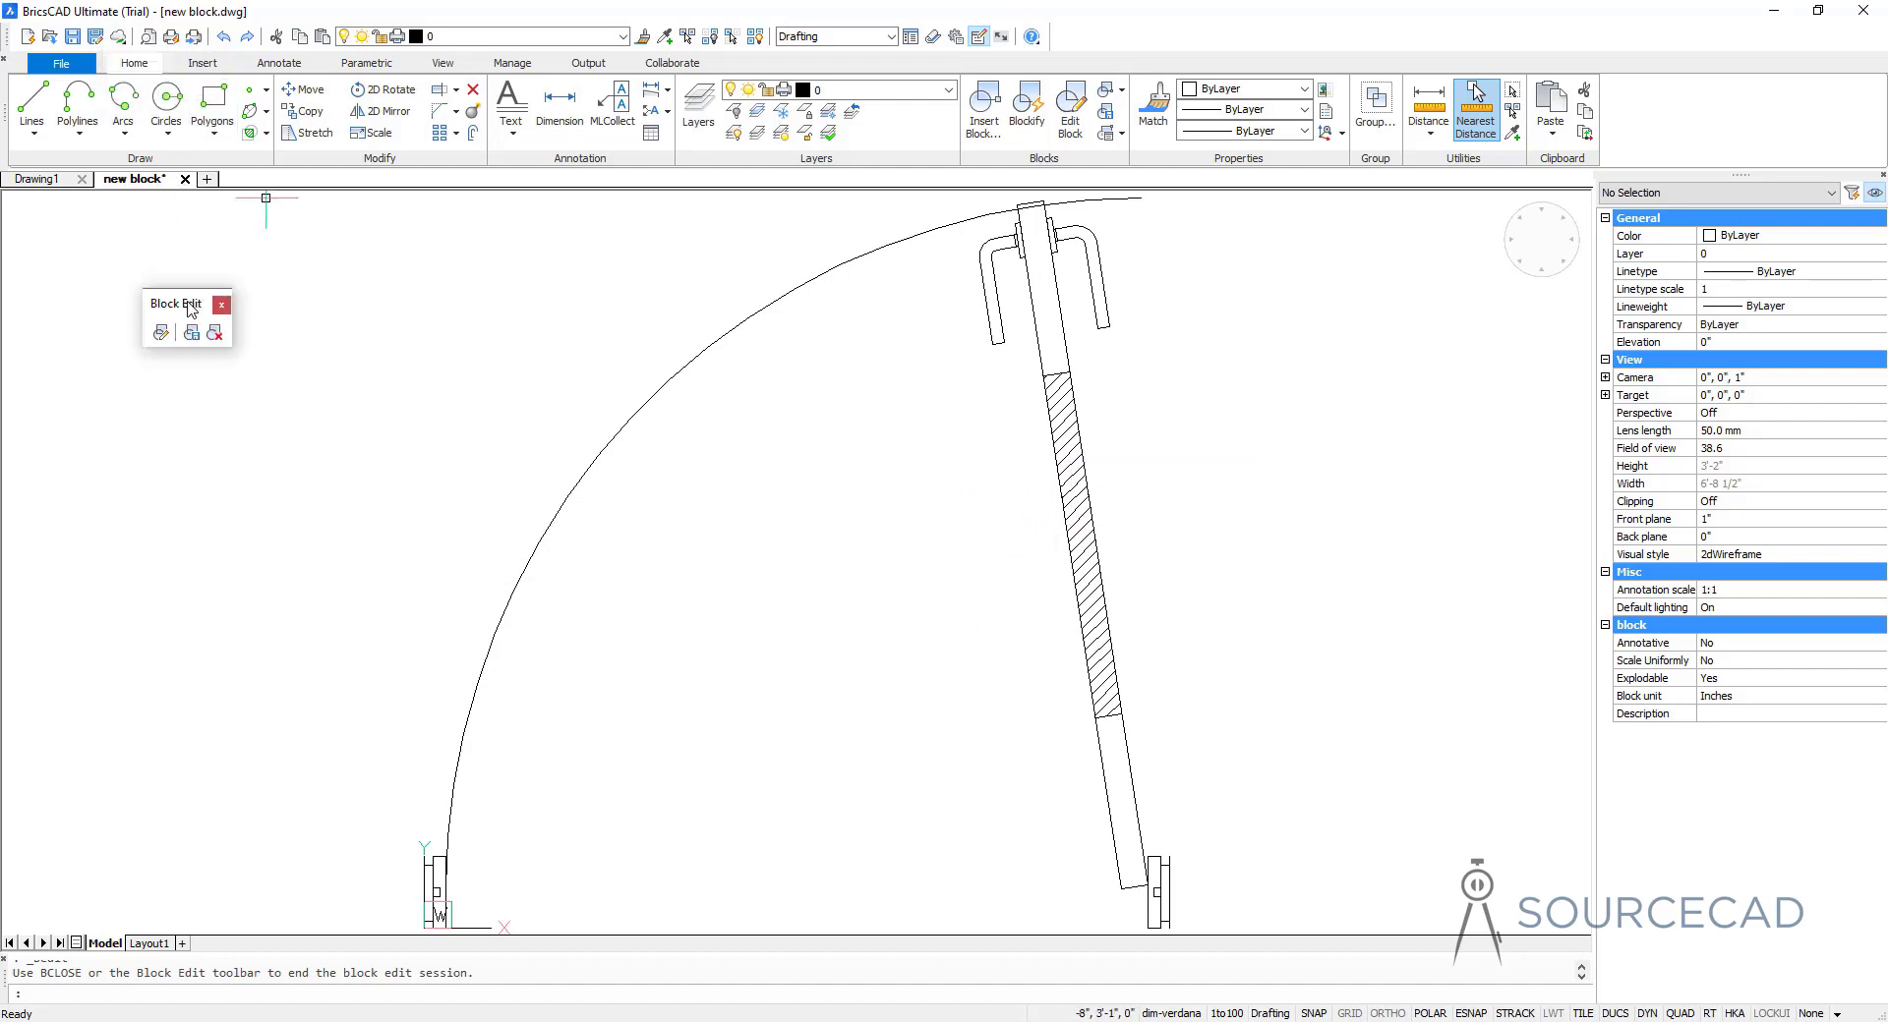
left_click(33, 103)
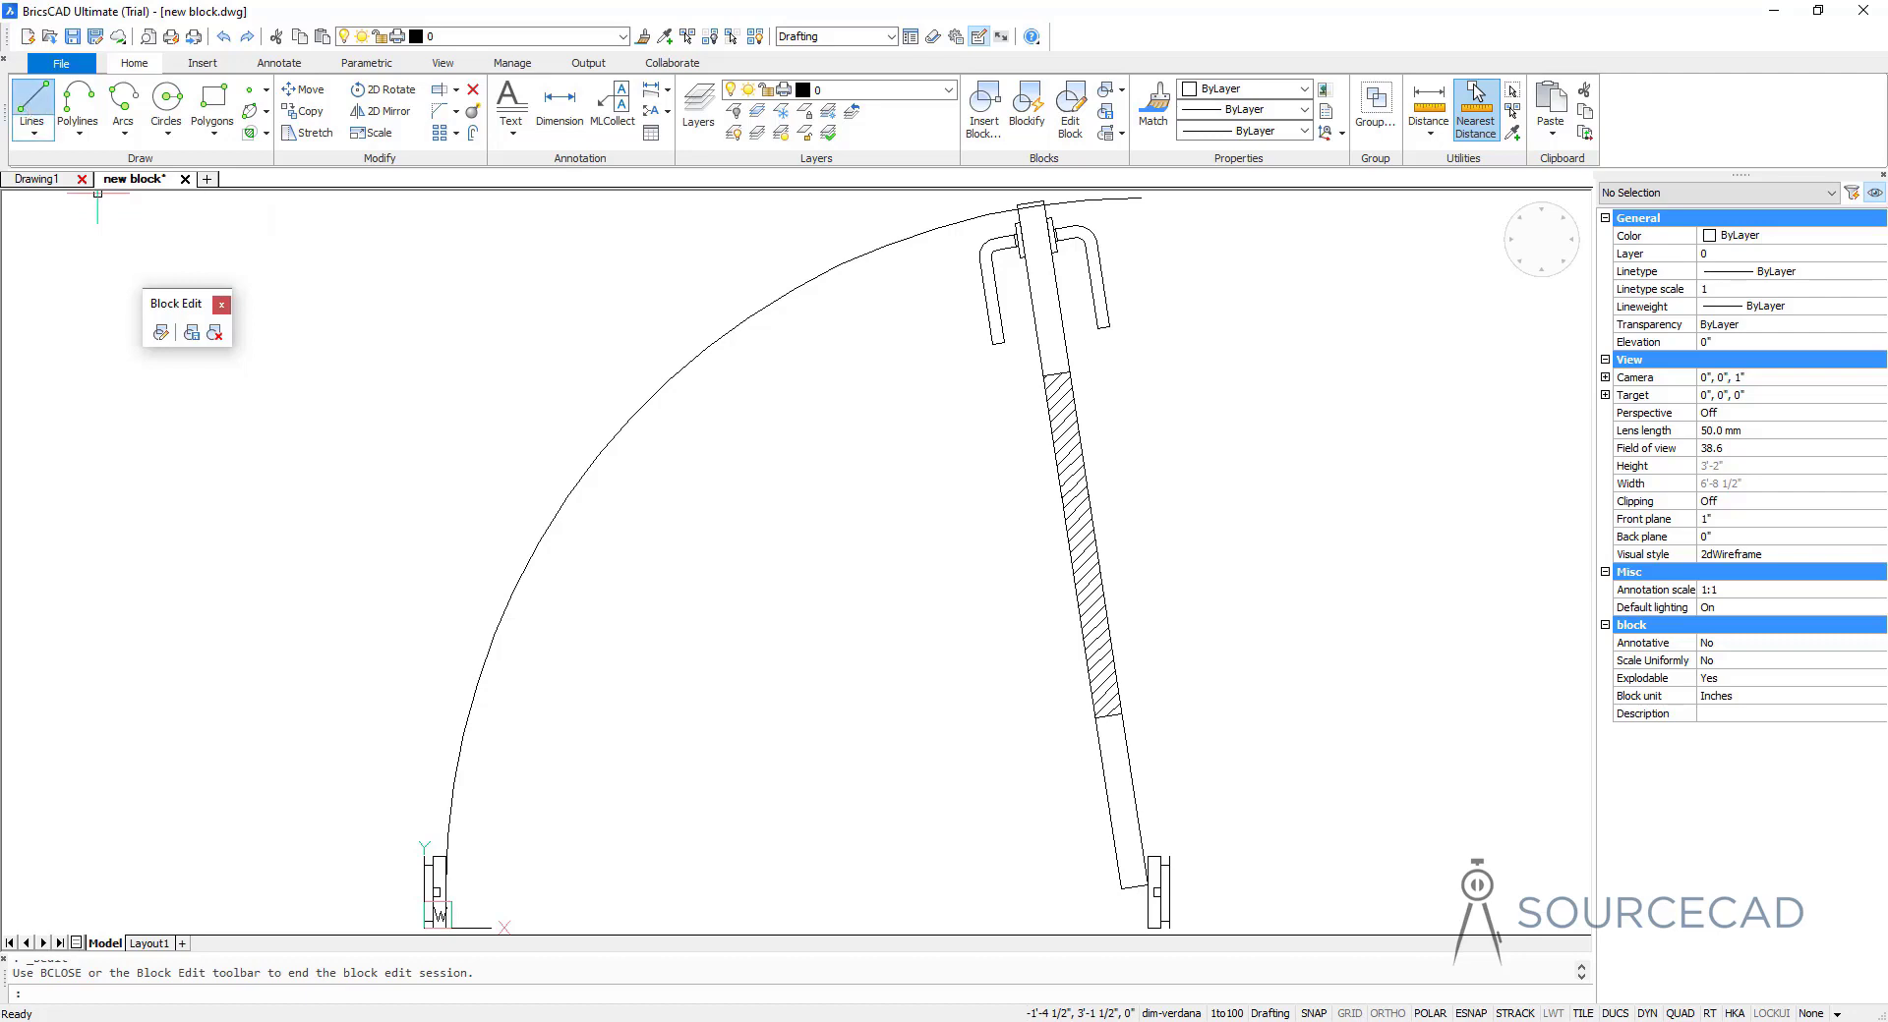
left_click(999, 208)
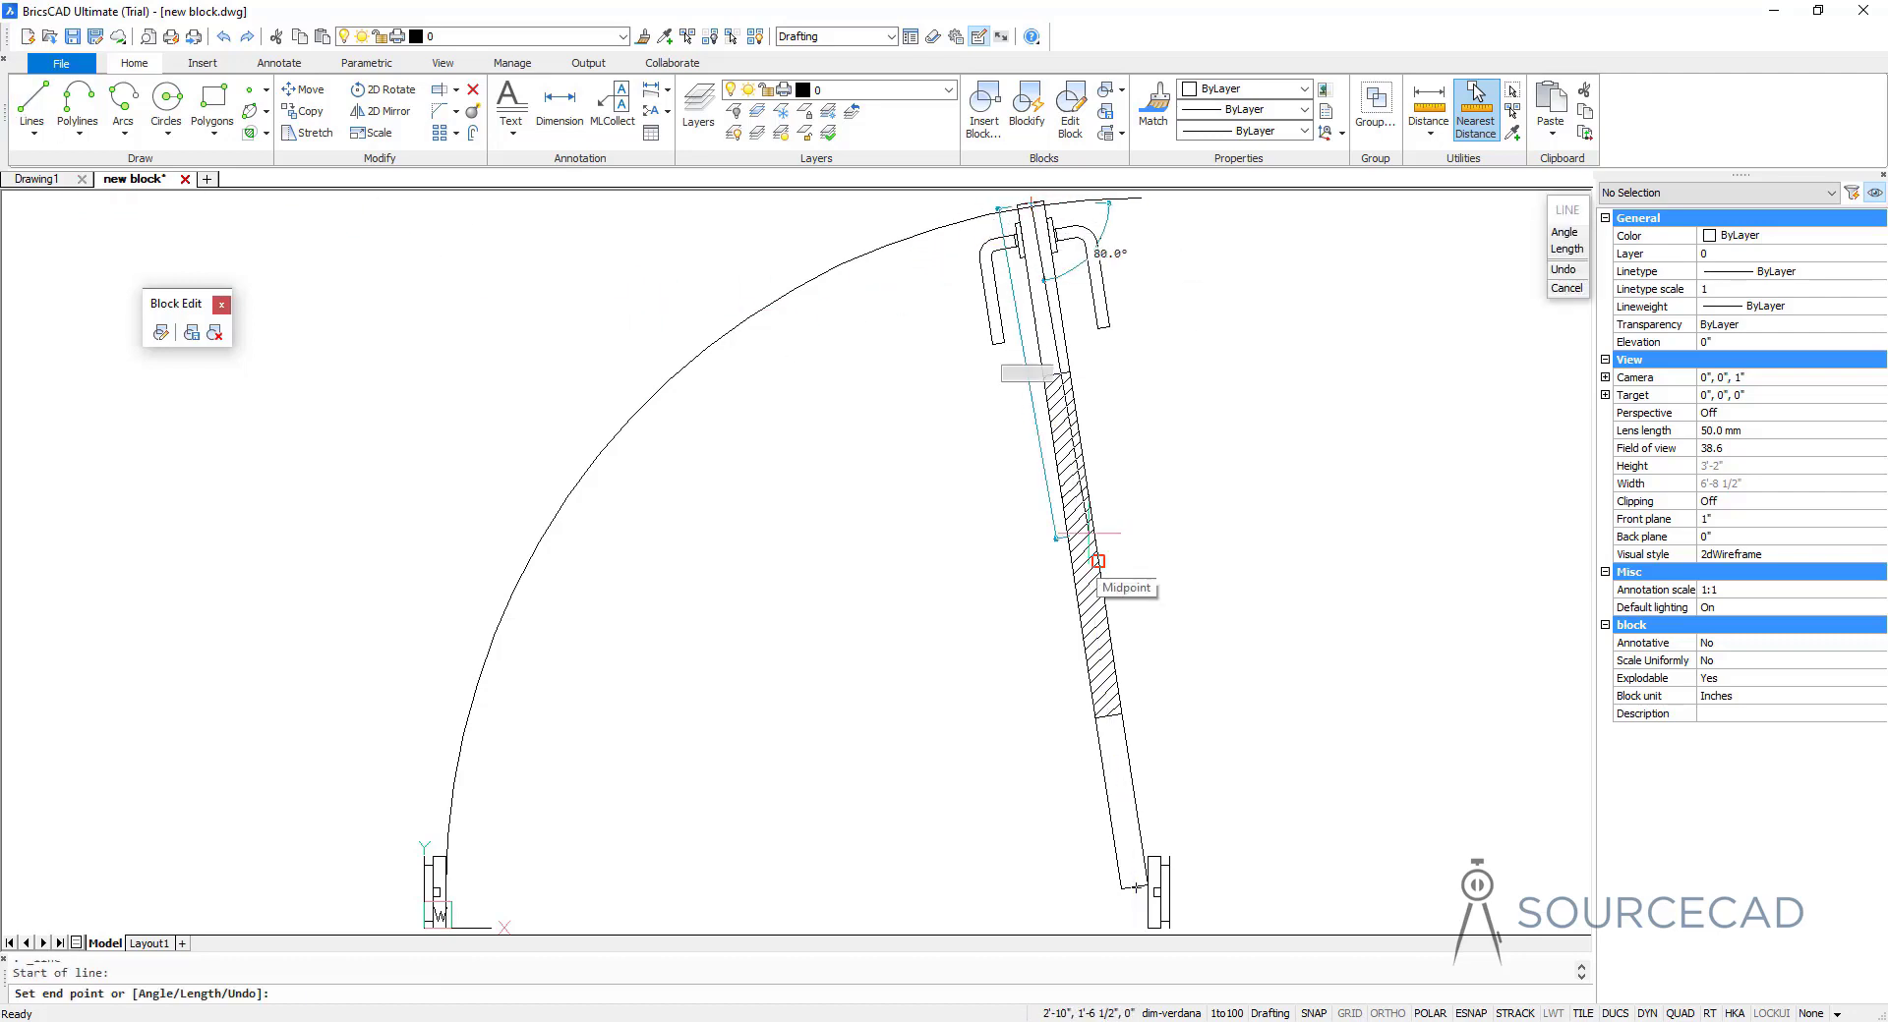
left_click(1135, 888)
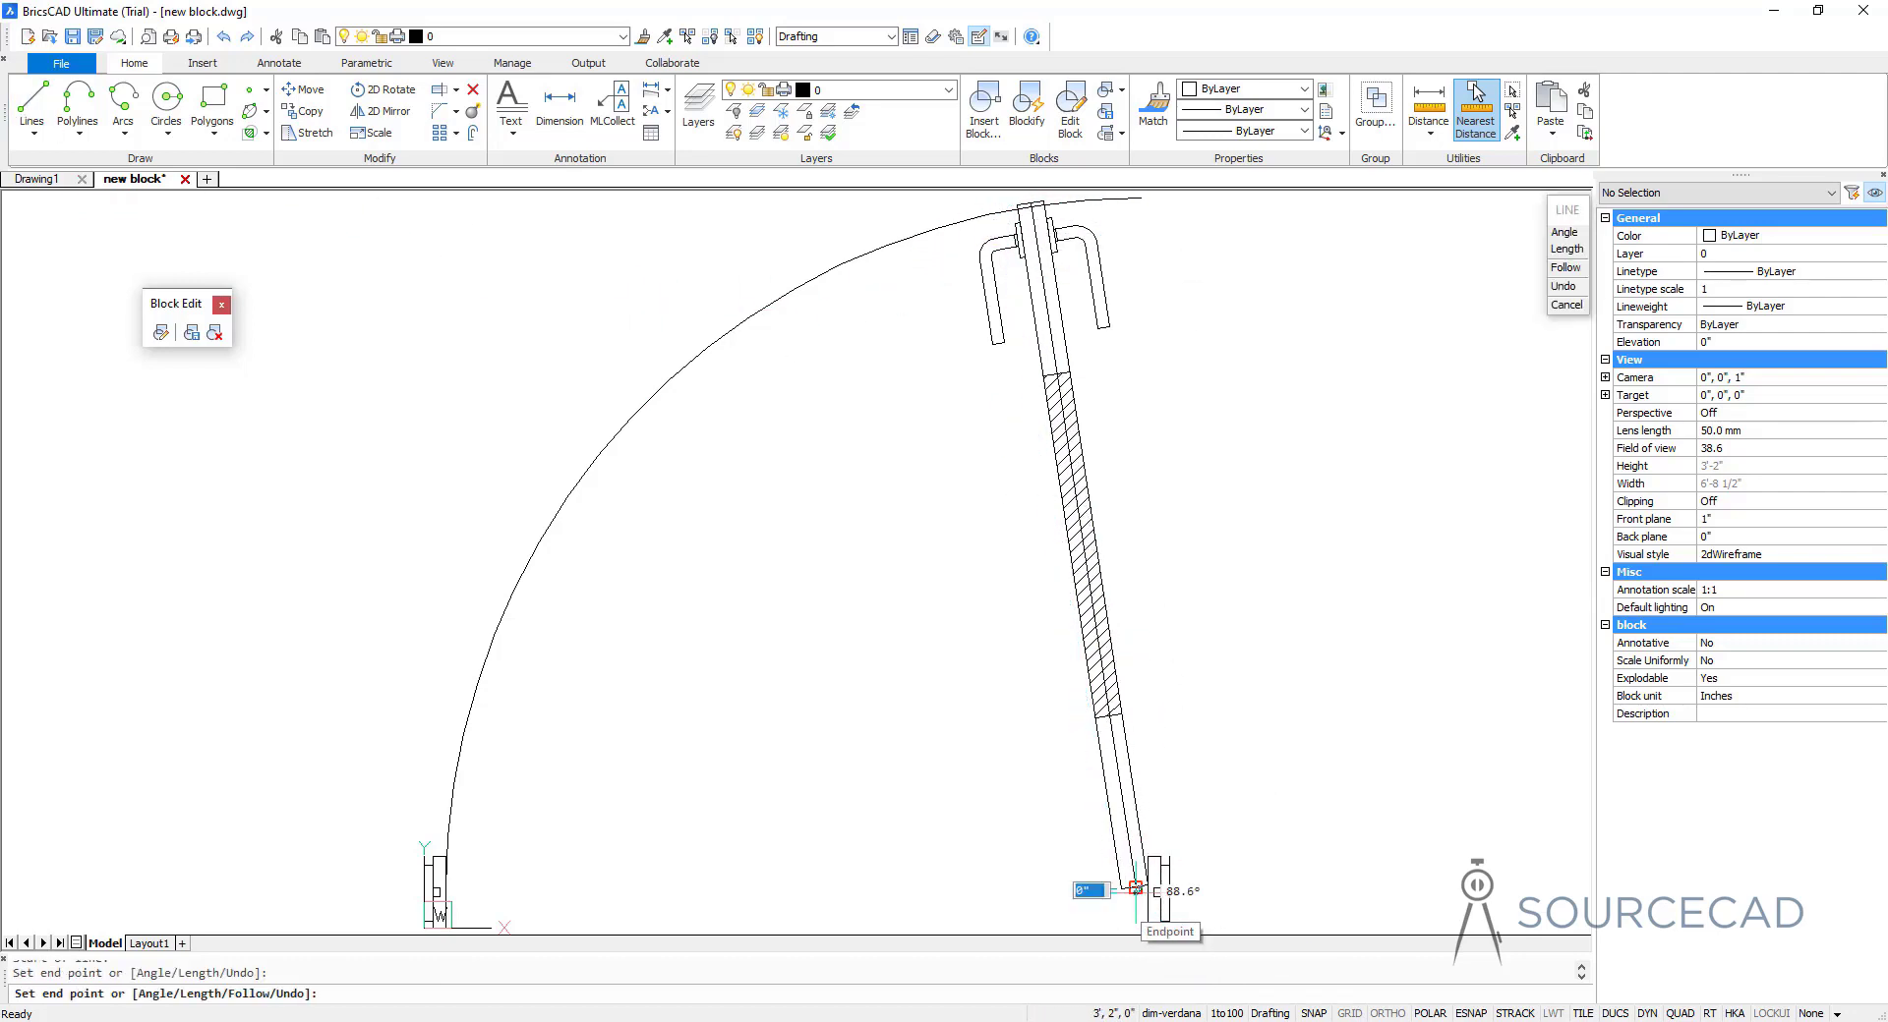
key("Escape")
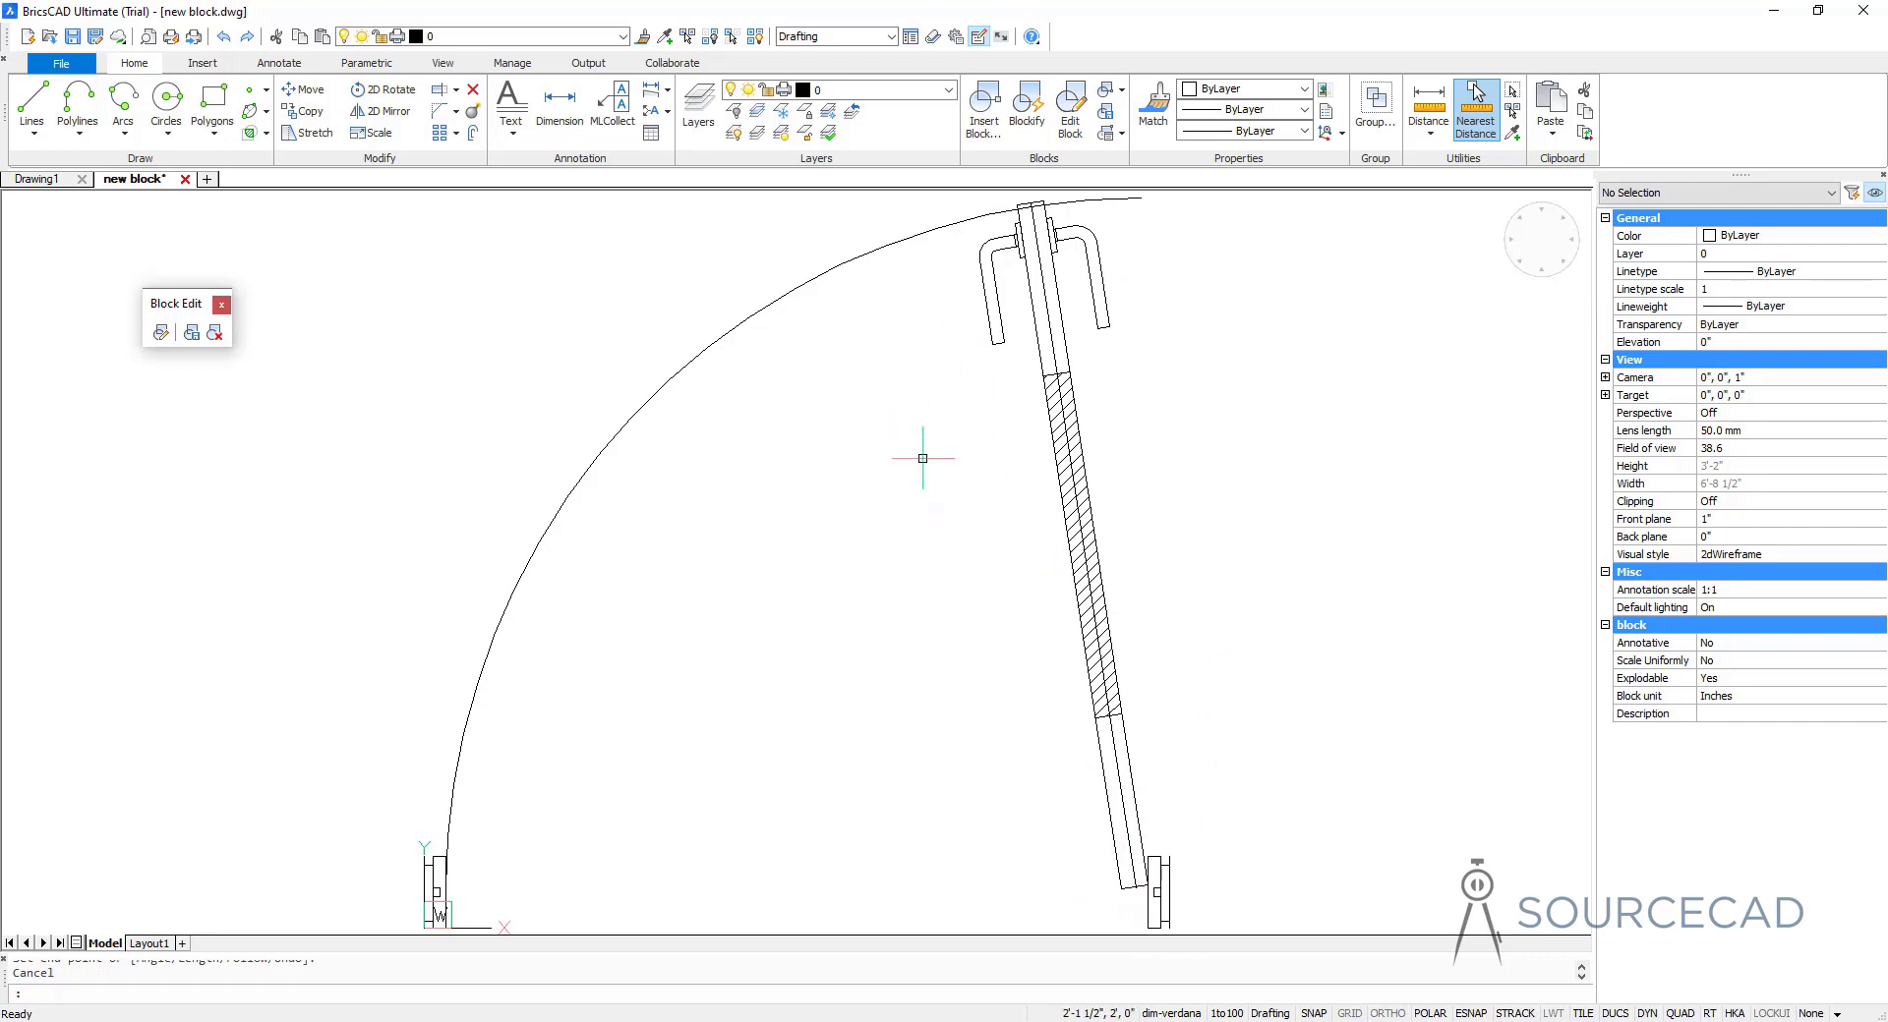
left_click(192, 334)
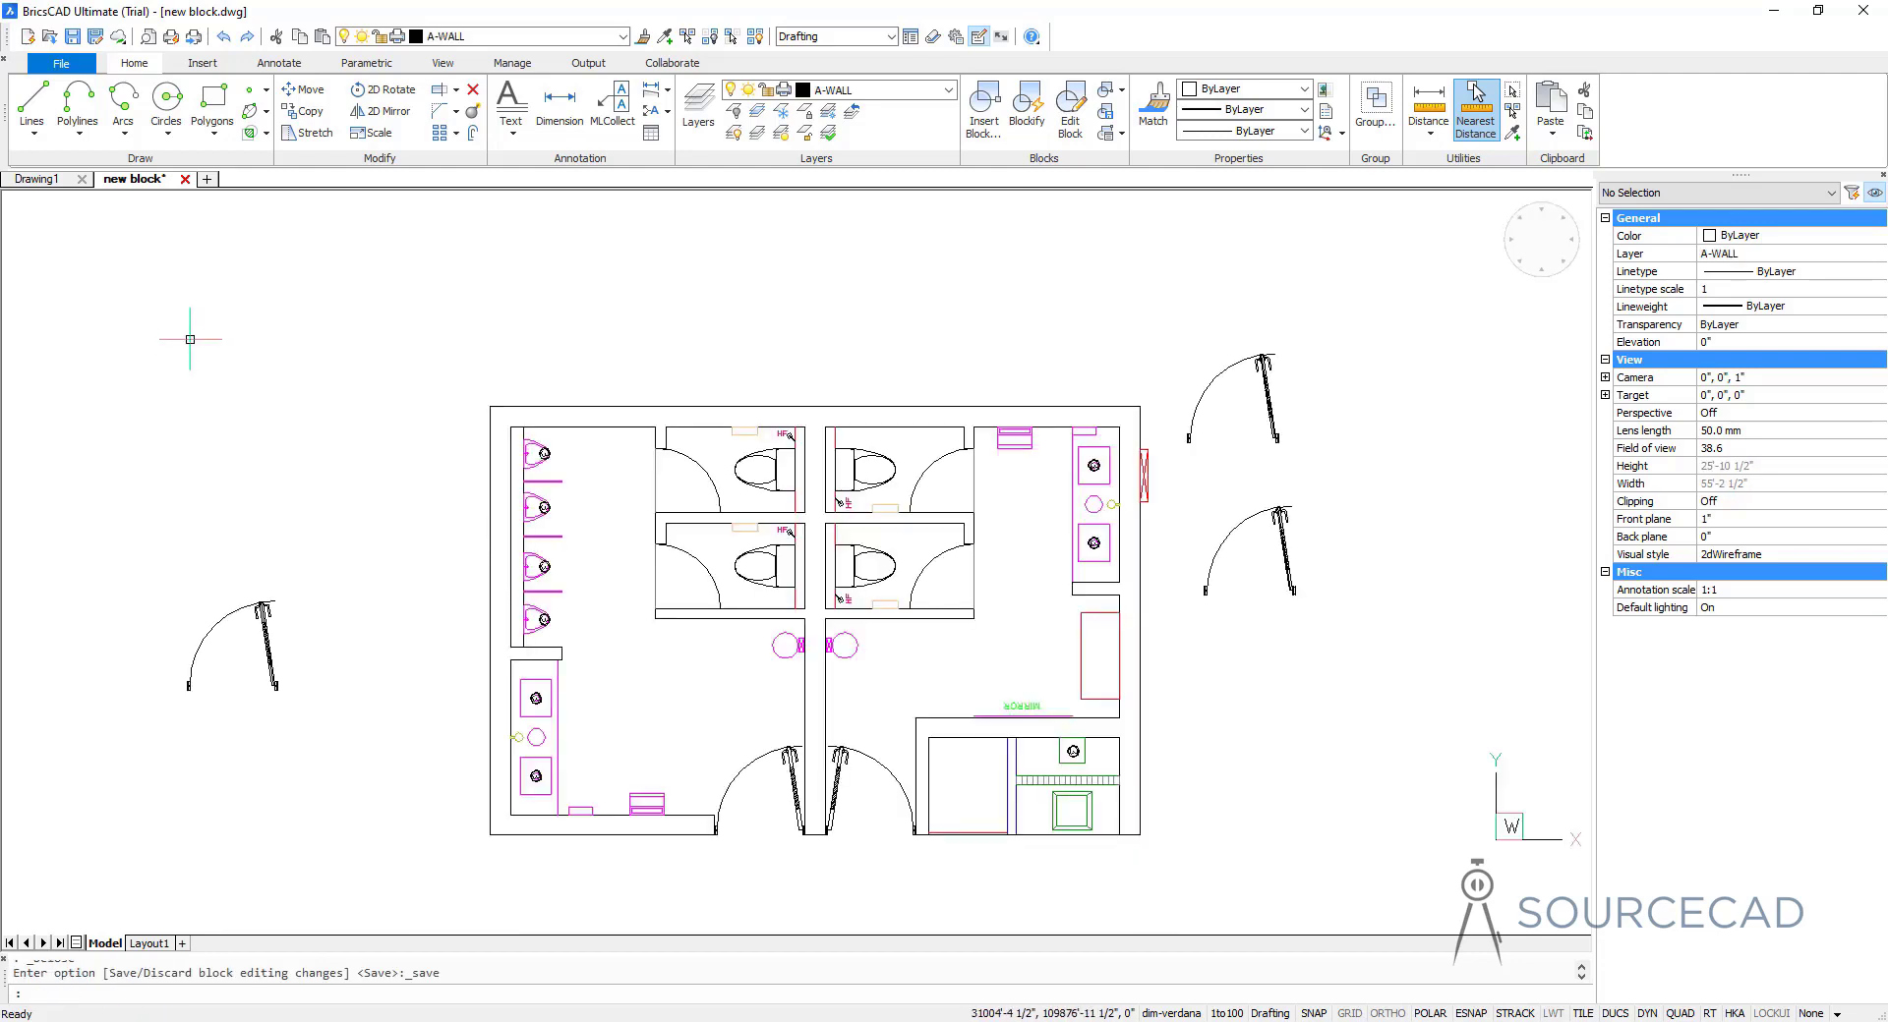
Examine the Door block instances outside and inside the floor plan to check for the added centre line
scroll(1252, 430, "up", 7)
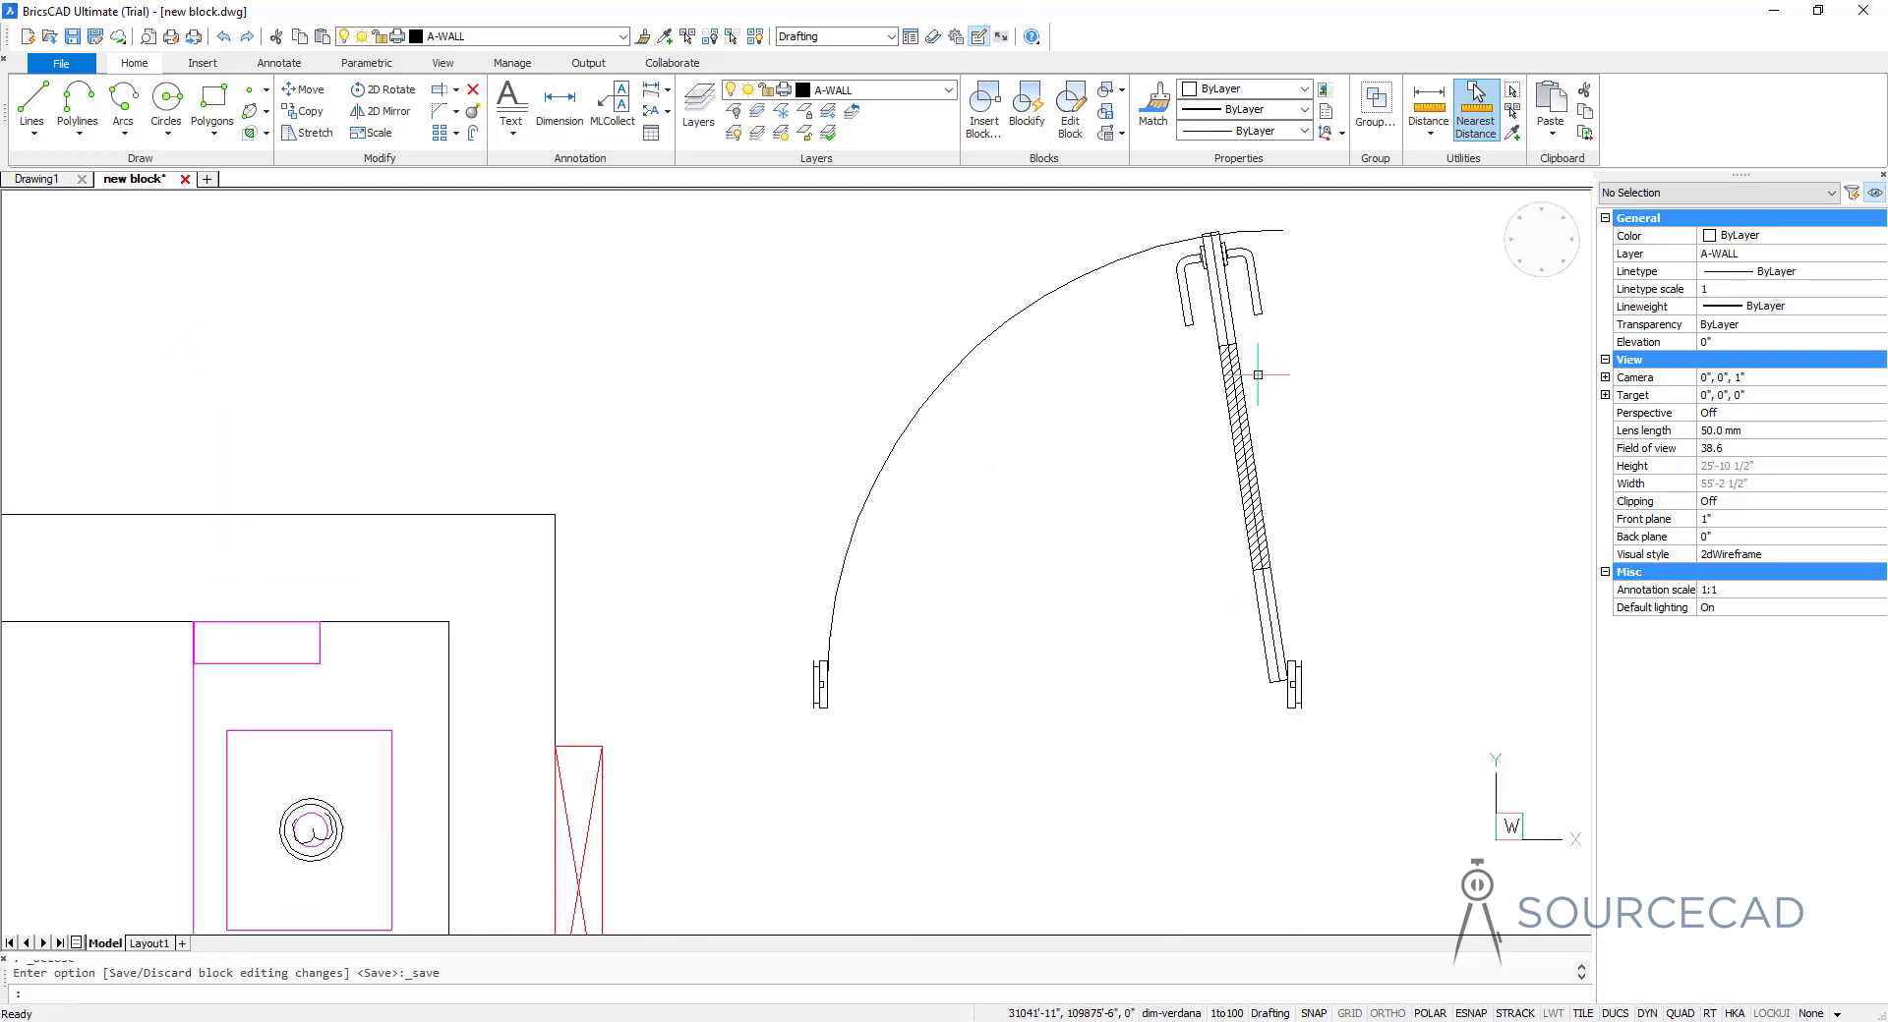
scroll(1202, 266, "down", 5)
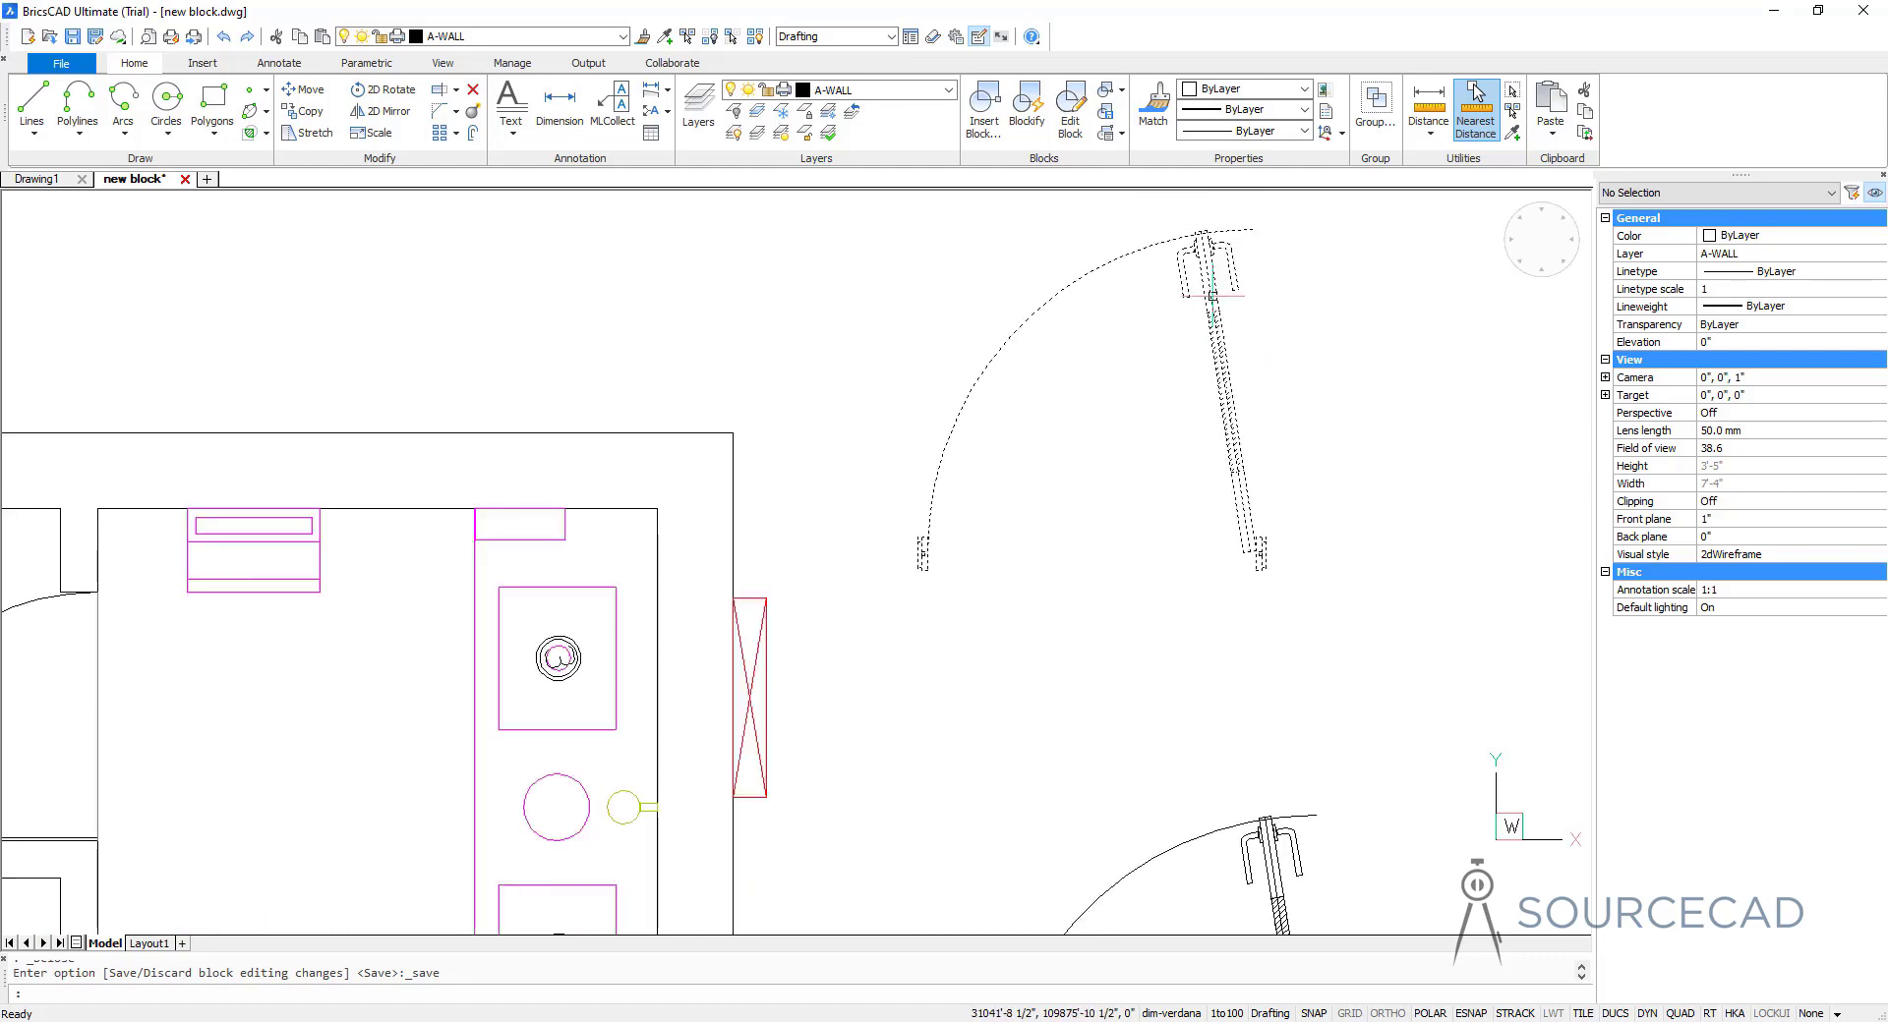
scroll(1205, 498, "up", 2)
middle_click_drag(681, 659, 1555, 297)
middle_click_drag(324, 758, 569, 785)
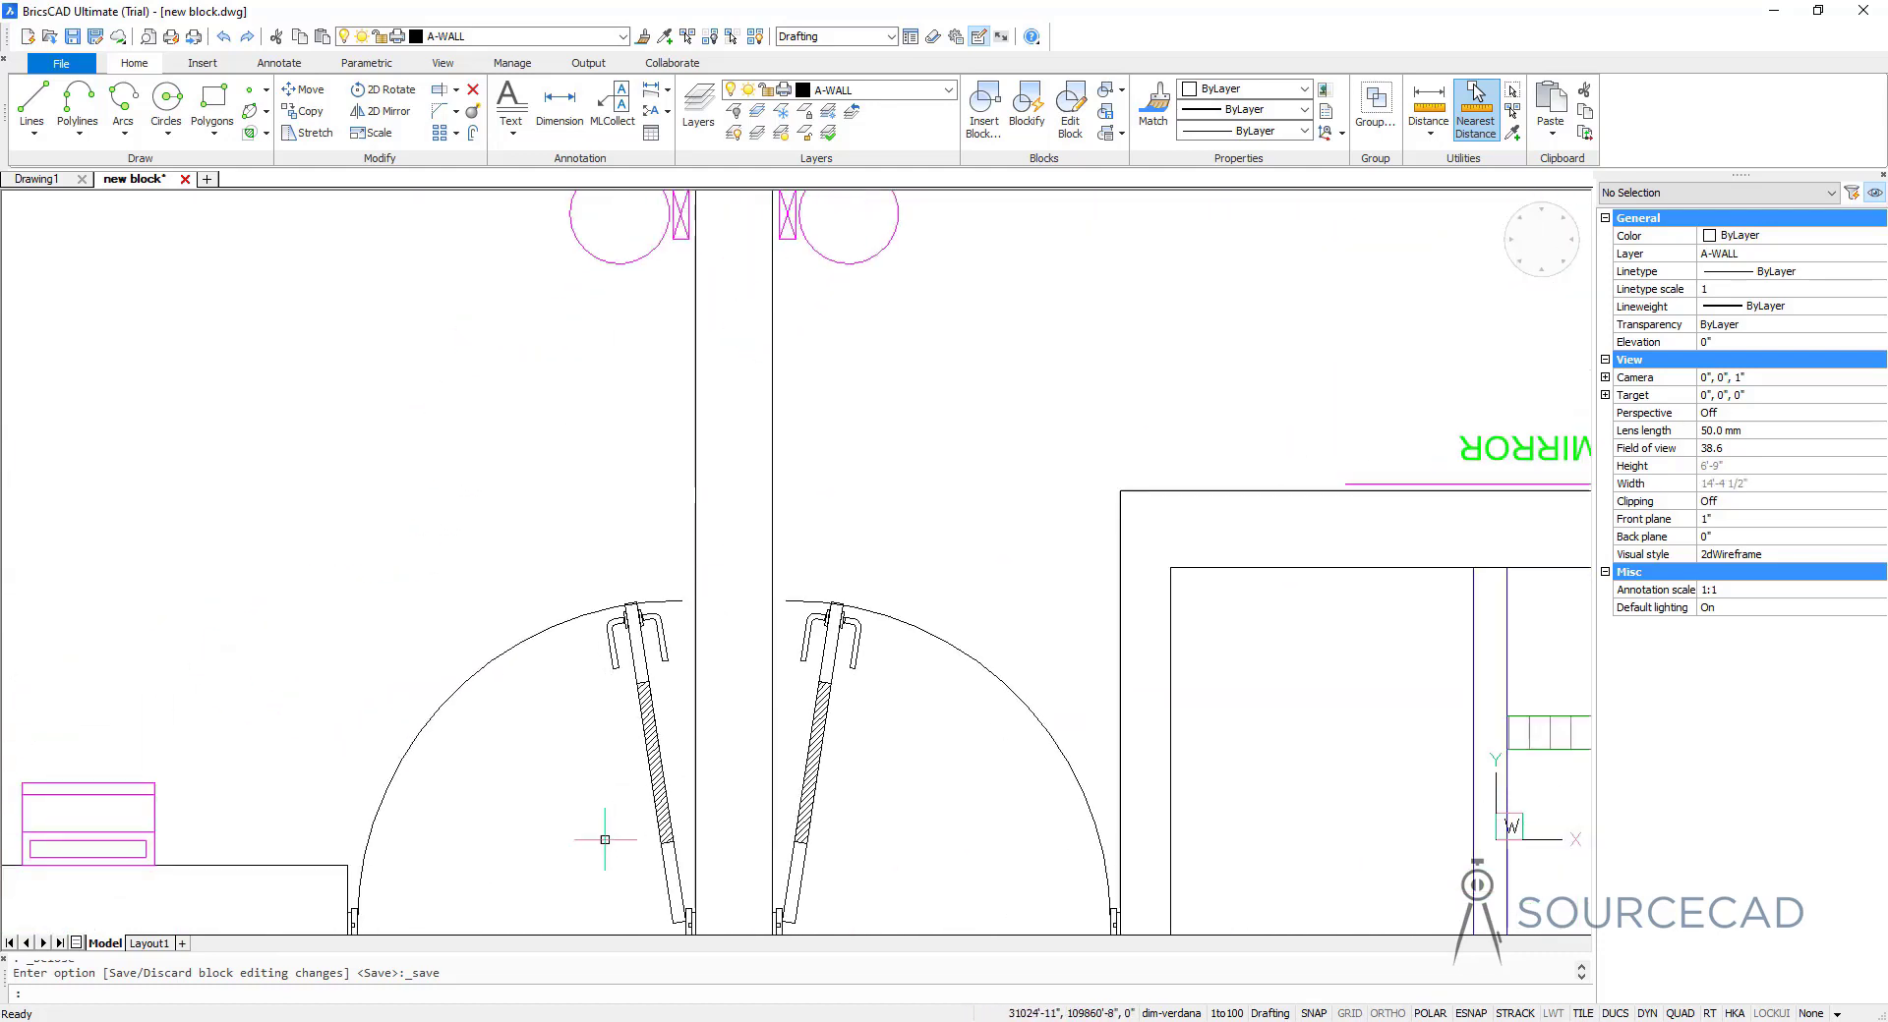
scroll(567, 776, "down", 3)
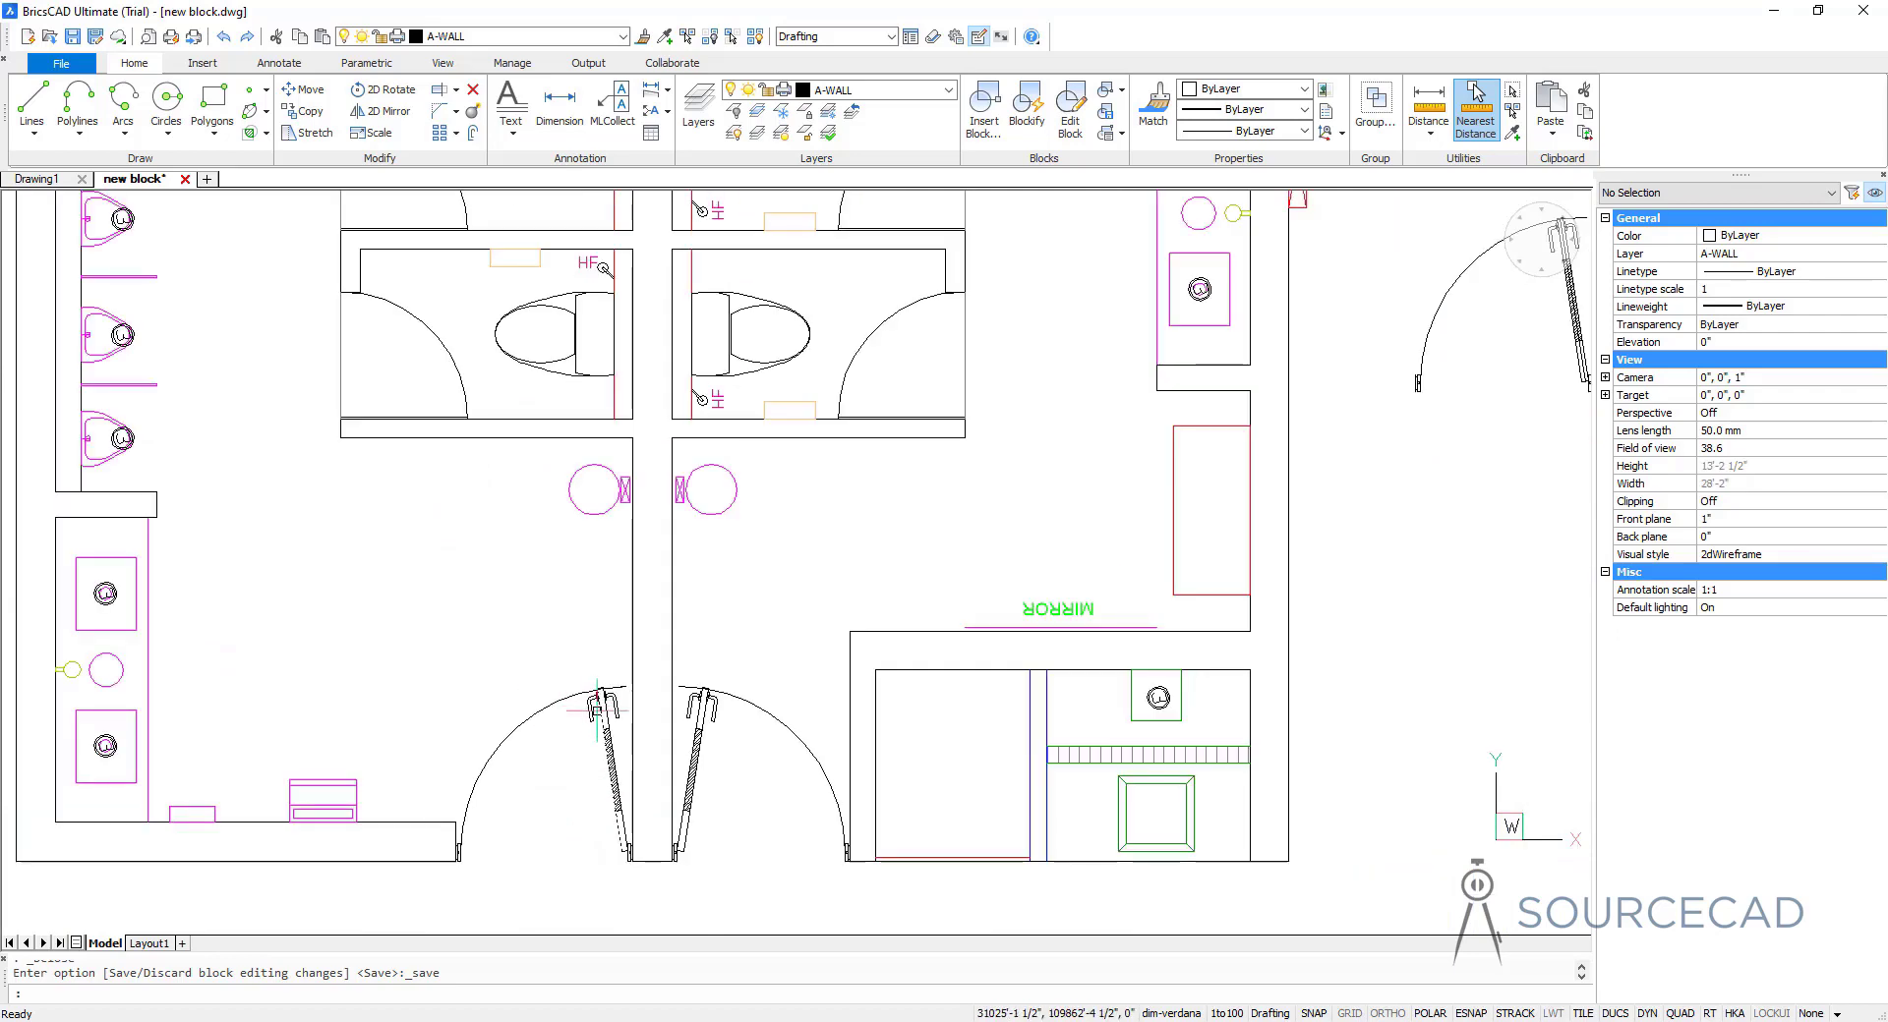
middle_click_drag(624, 730, 1370, 824)
scroll(320, 561, "up", 6)
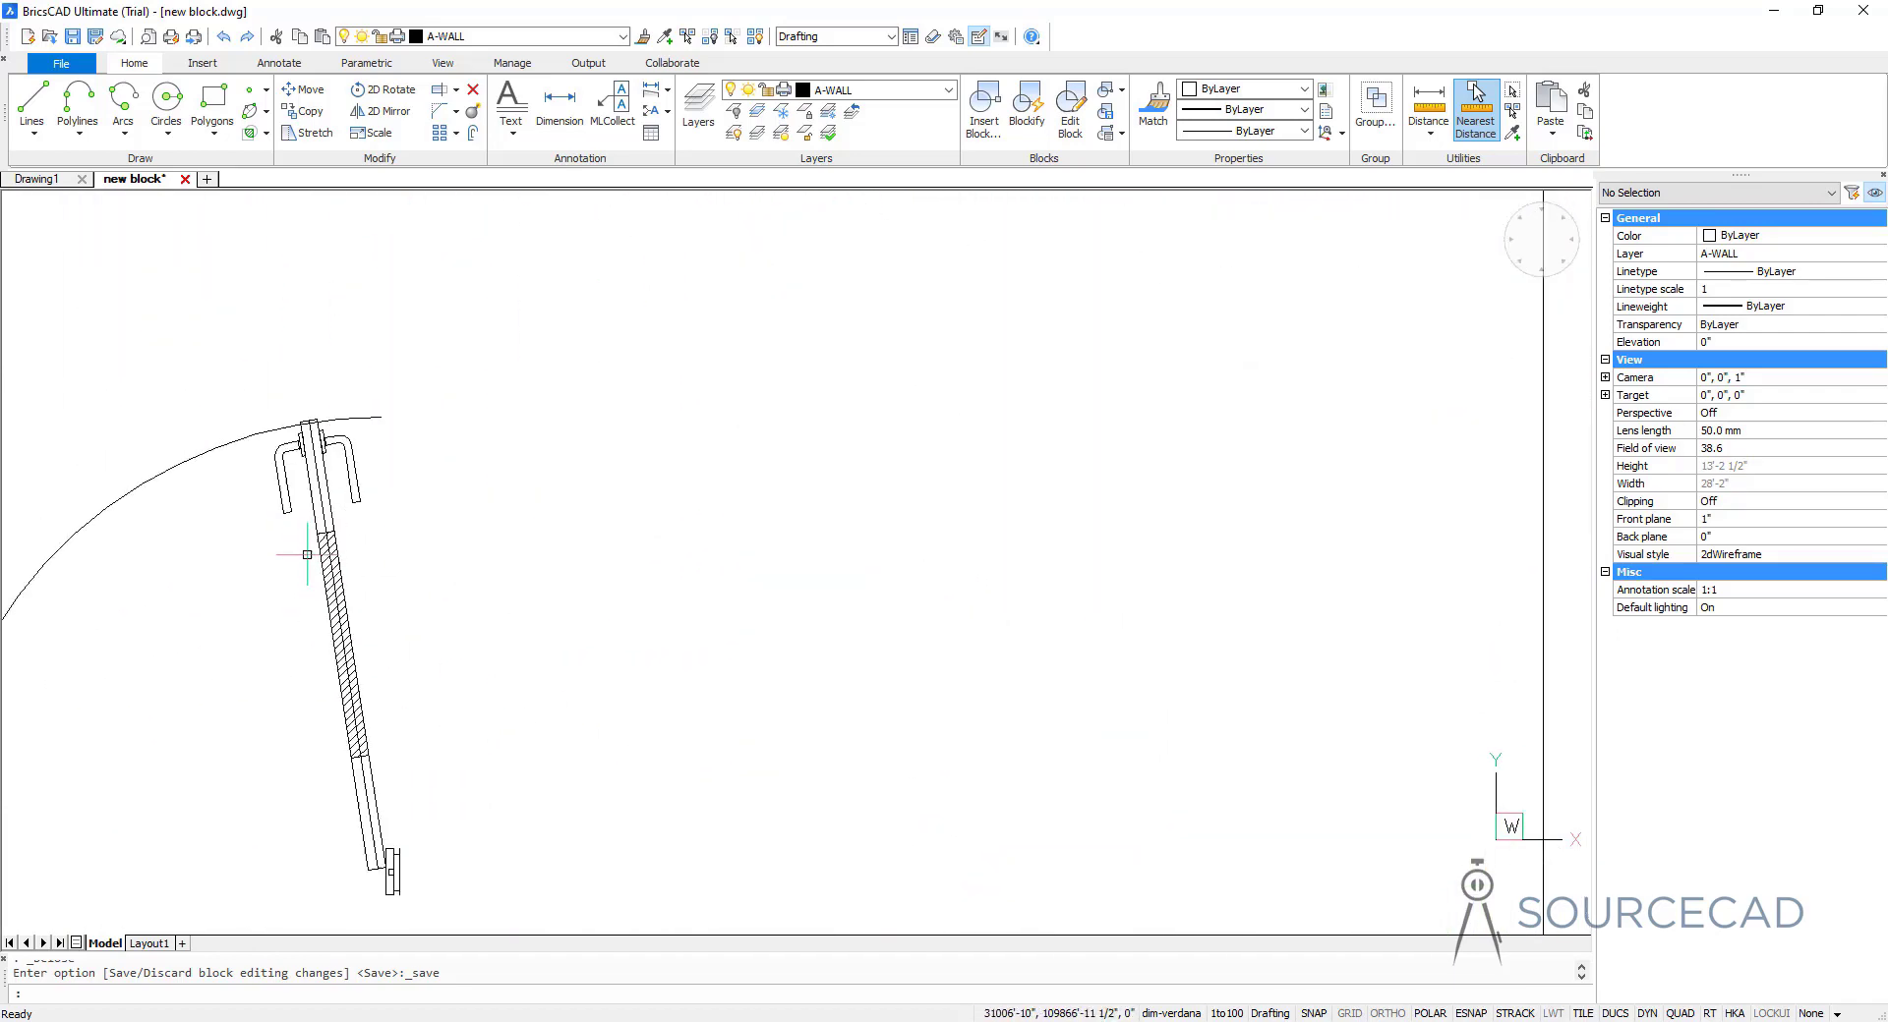
scroll(320, 561, "down", 2)
scroll(320, 561, "down", 7)
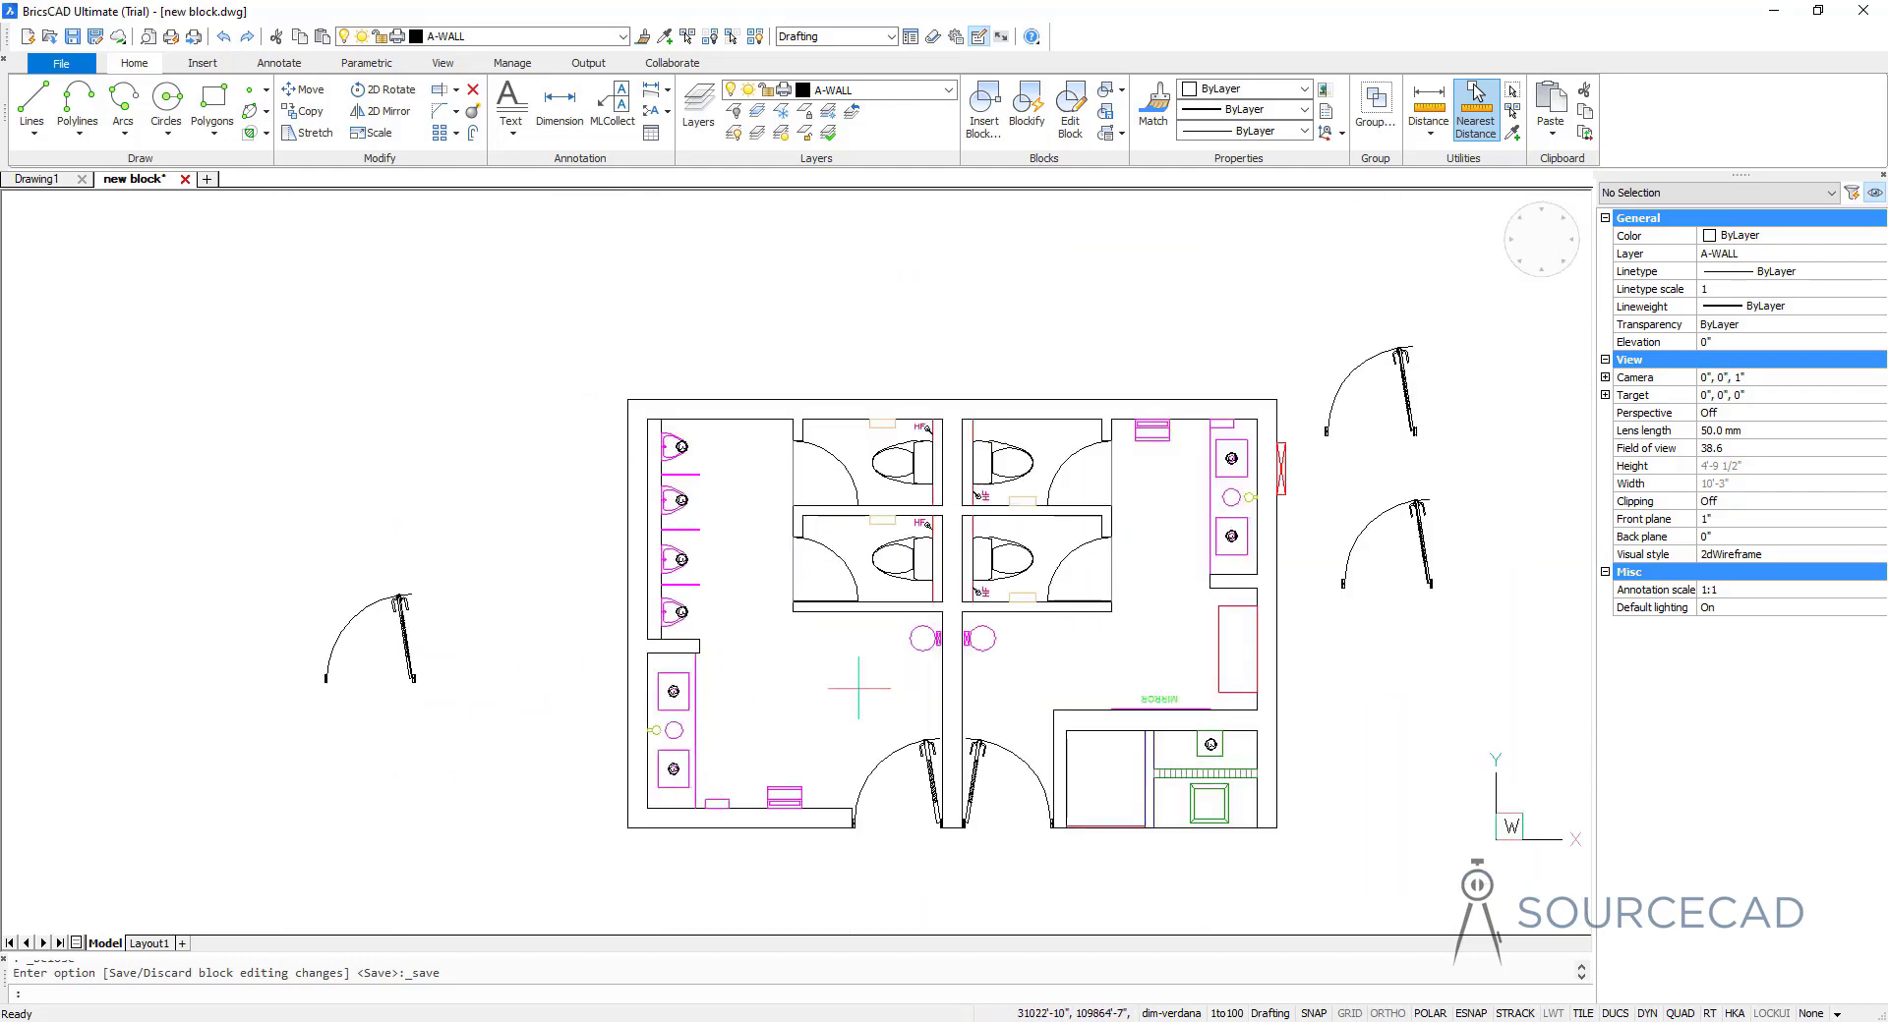
middle_click_drag(1032, 693, 885, 668)
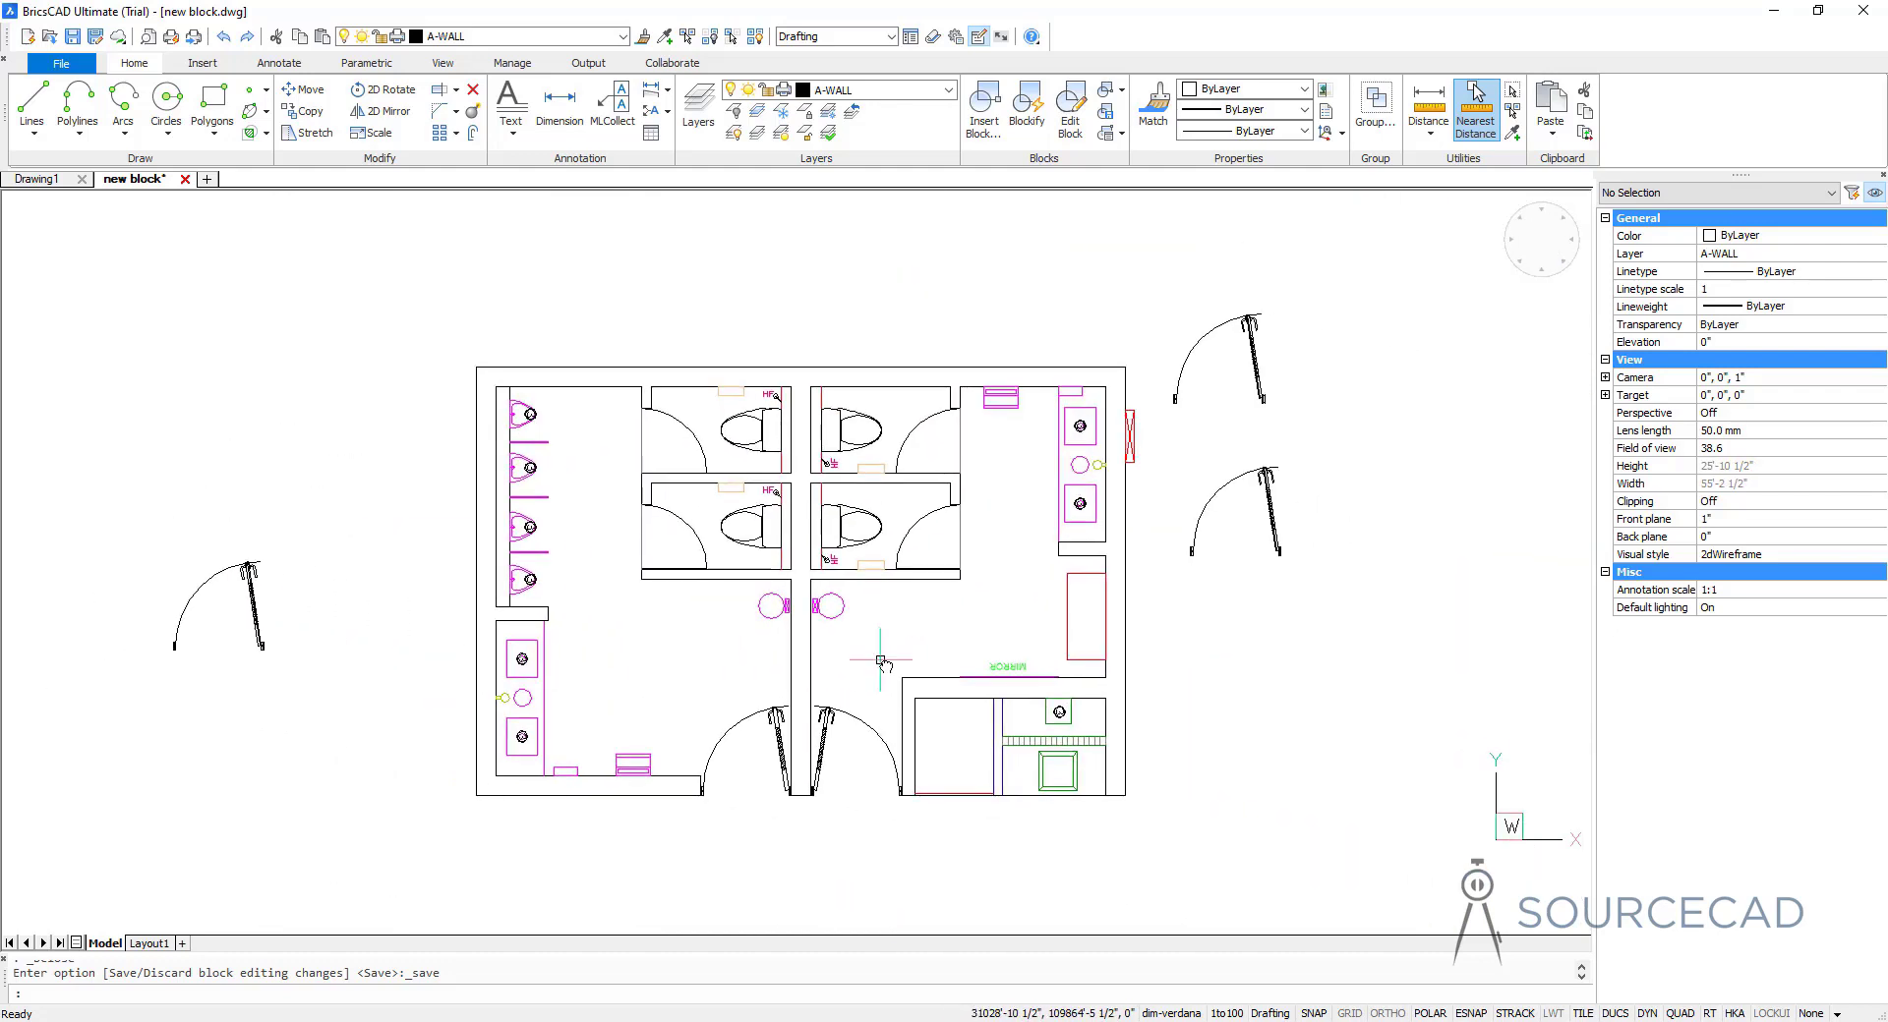